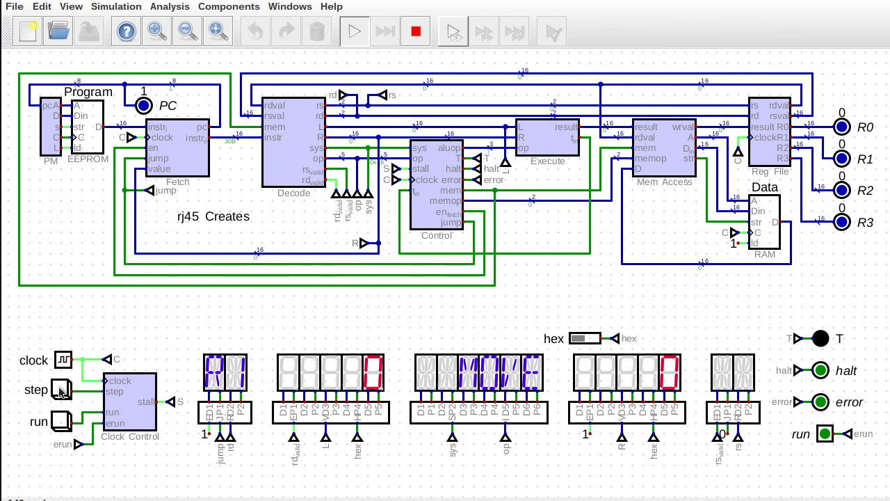
Step: Single-step the running processor simulation through its program loop, checking the PC, registers and executed instructions
left_click(62, 391)
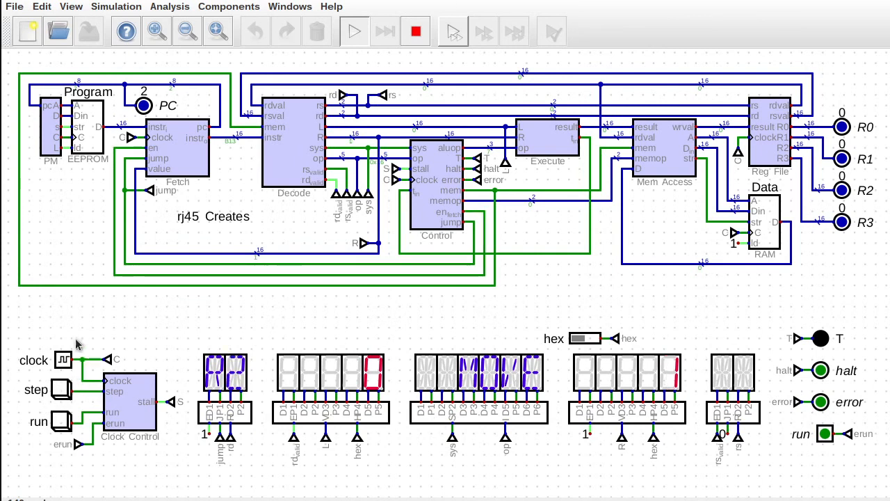
left_click(62, 394)
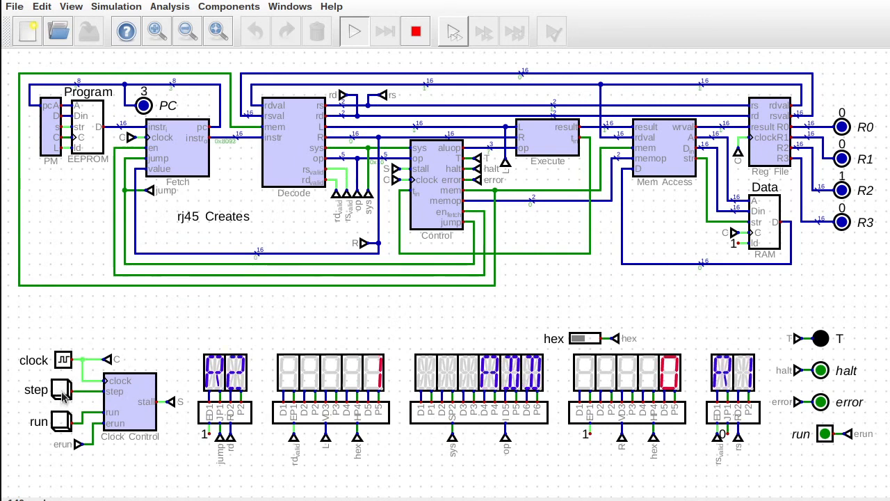
left_click(62, 393)
left_click(62, 393)
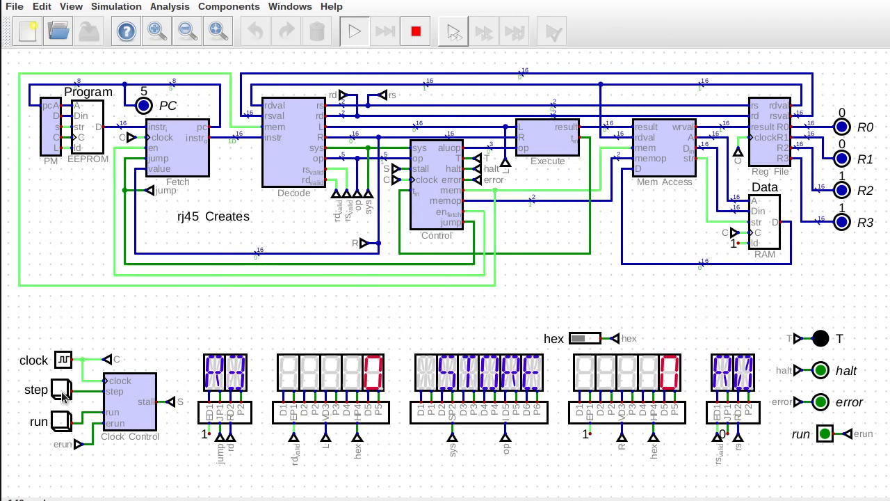
left_click(62, 394)
left_click(62, 393)
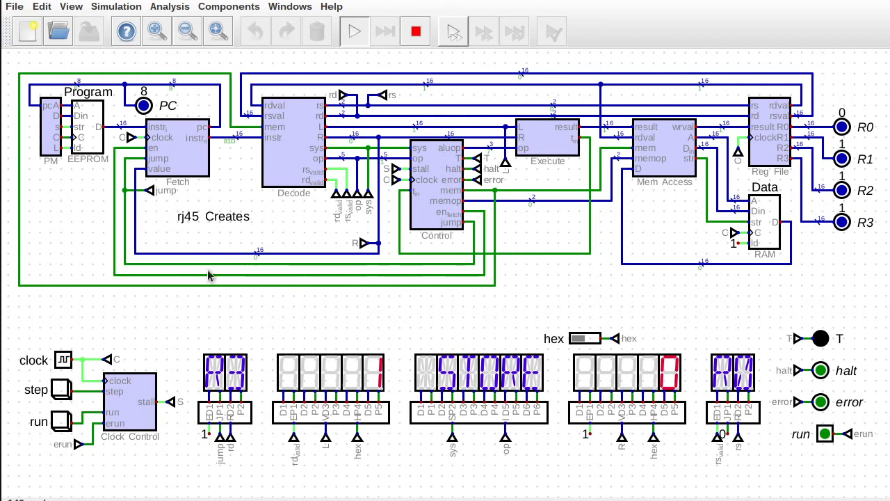
mouse_move(208, 276)
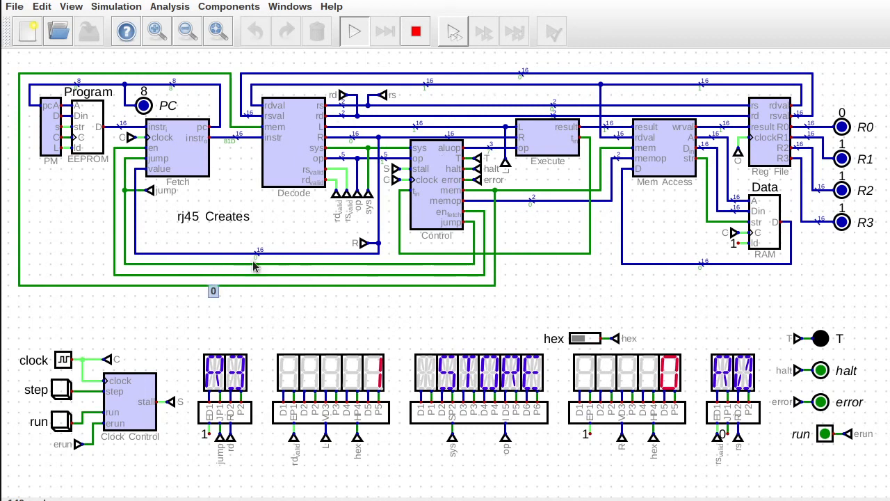
left_click(63, 391)
left_click(62, 391)
left_click(62, 386)
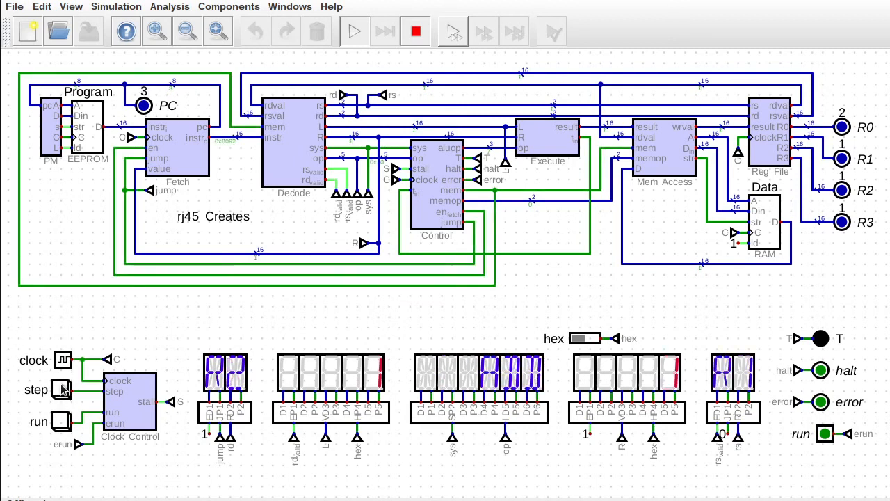
left_click(62, 389)
left_click(62, 392)
left_click(62, 392)
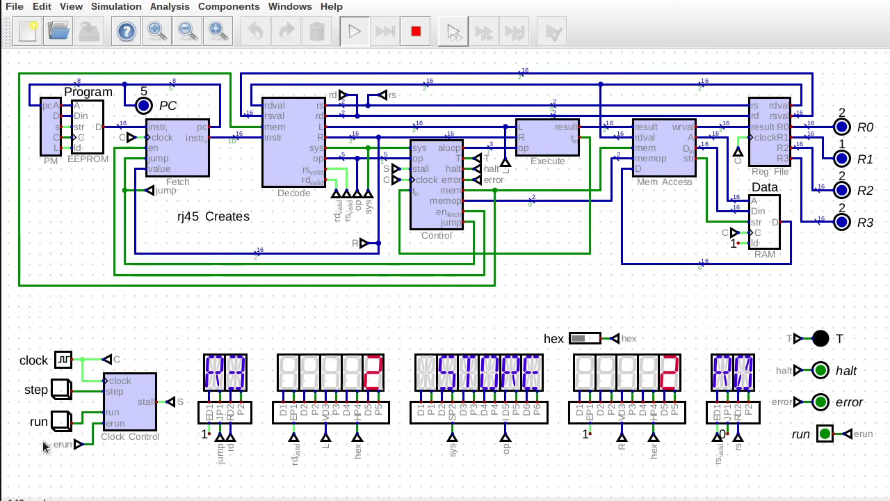
Step: Stop the simulation and inspect the Clock Control subcircuit, including the settings of its asynchronous D flip-flop
left_click(416, 32)
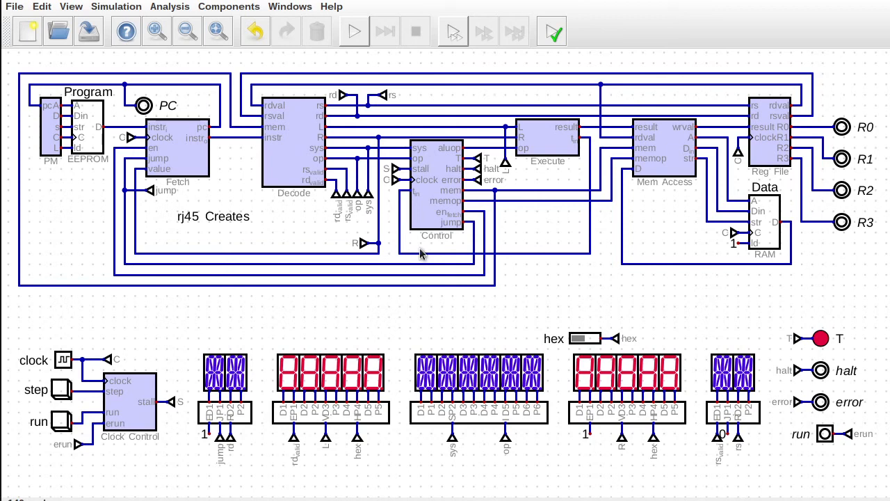
right_click(132, 405)
left_click(174, 432)
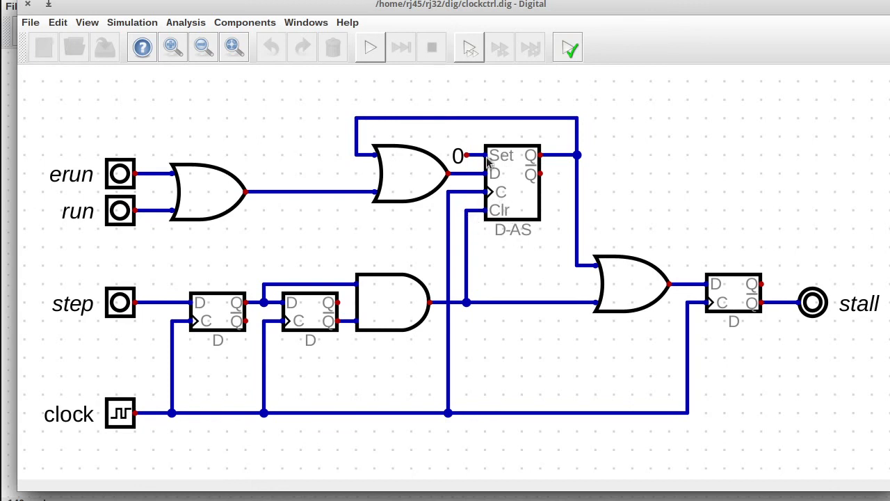
right_click(506, 193)
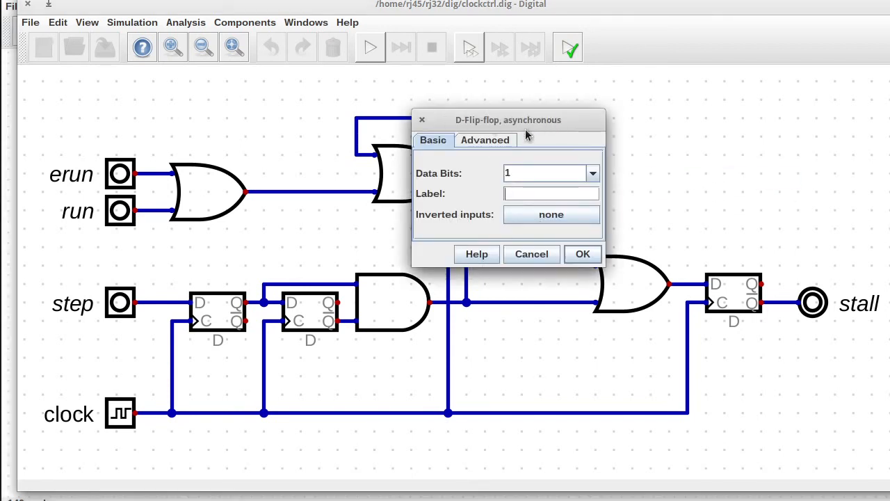
left_click(527, 254)
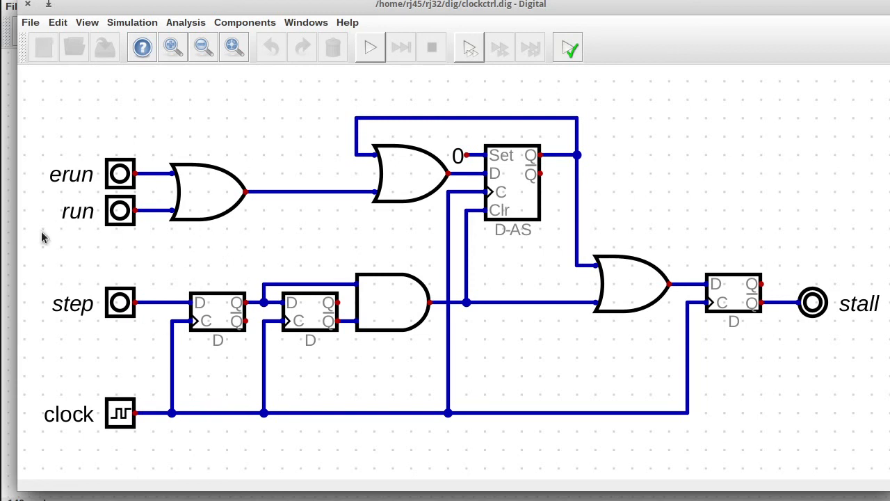
left_click(28, 5)
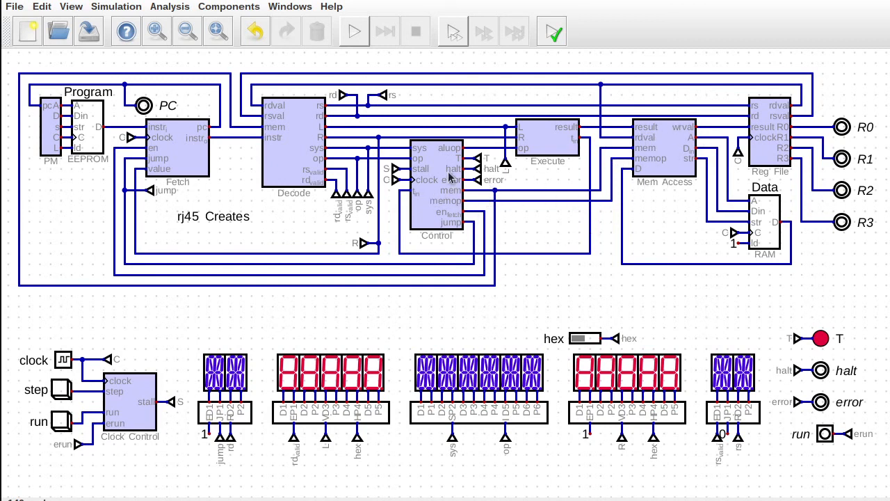
Step: Open the Mem Access subcircuit and set the AND gate that drives str to three inputs
right_click(668, 154)
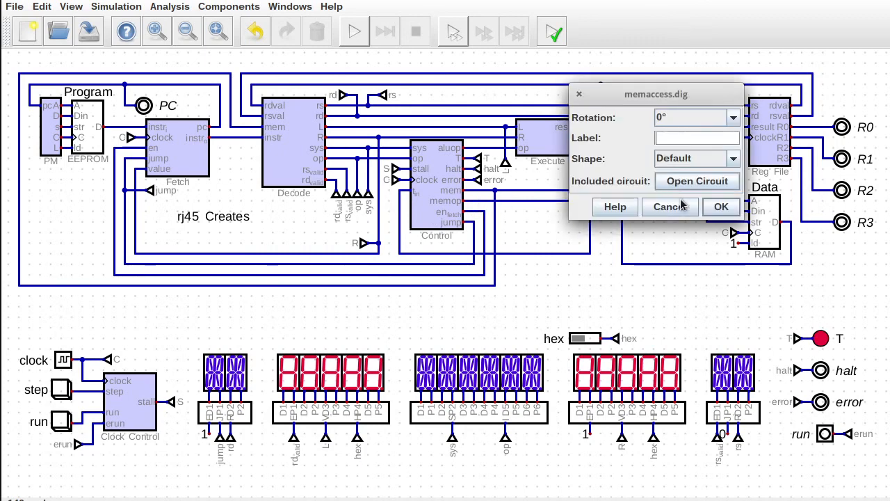
left_click(671, 179)
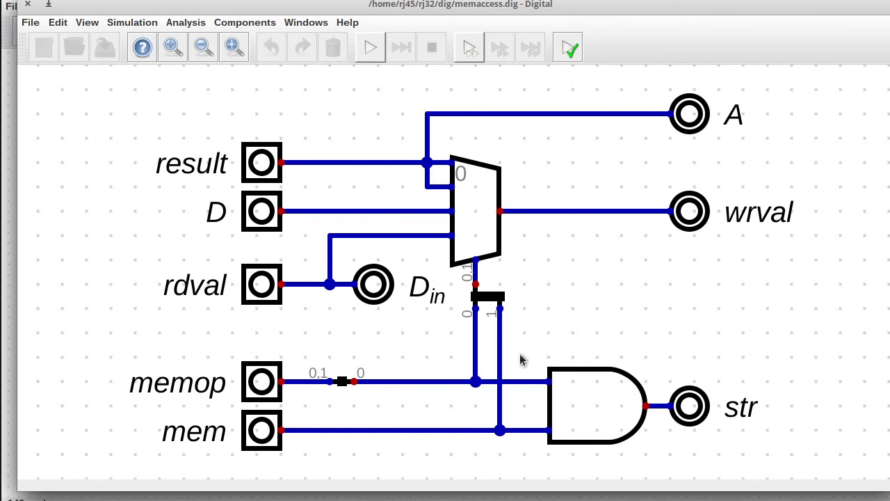
scroll(628, 427, "down", 1)
left_click_drag(608, 418, 607, 299)
right_click(608, 298)
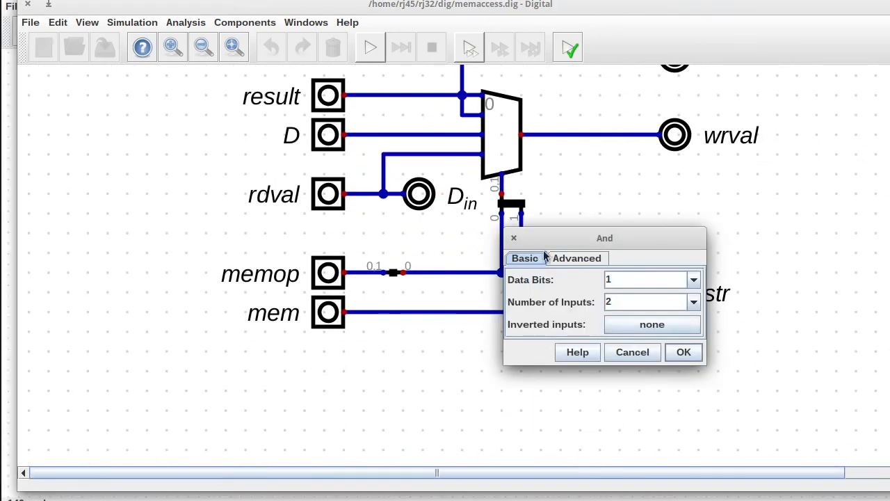
left_click(630, 302)
left_click(632, 327)
key("Return")
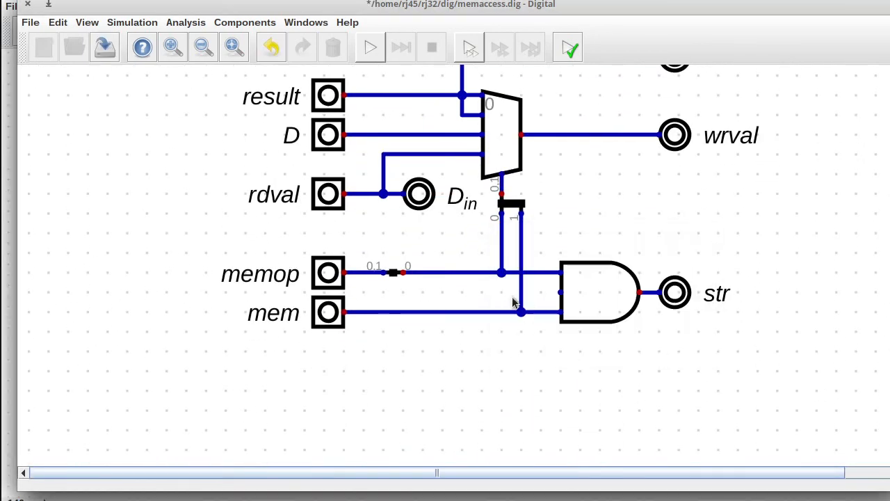
Step: Remove the straight mem wire and reroute mem to the AND gate's middle input and the multiplexer selector branch
left_click_drag(497, 294, 582, 333)
left_click_drag(521, 312, 521, 292)
key("Delete")
left_click(345, 312)
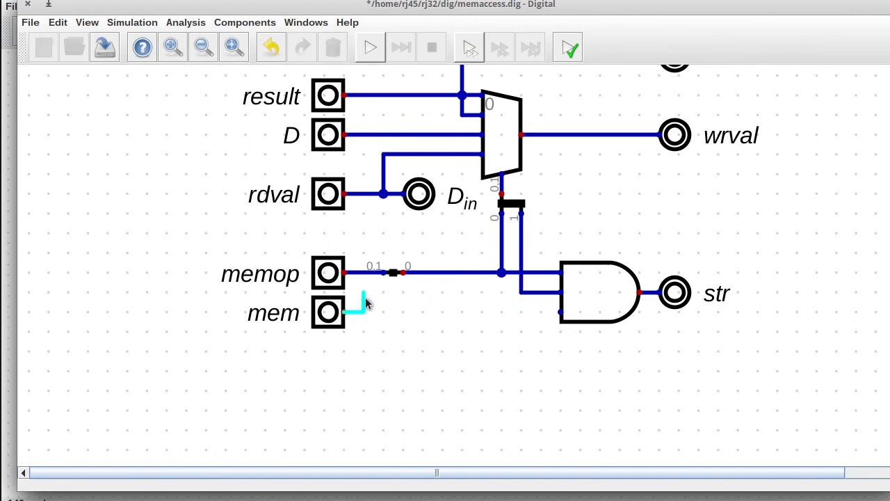
left_click(521, 292)
Step: Duplicate the mem input below itself, label the copy en, and wire it to the AND gate's third input
left_click(328, 312)
key("ctrl+c")
key("ctrl+v")
right_click(327, 352)
type("e")
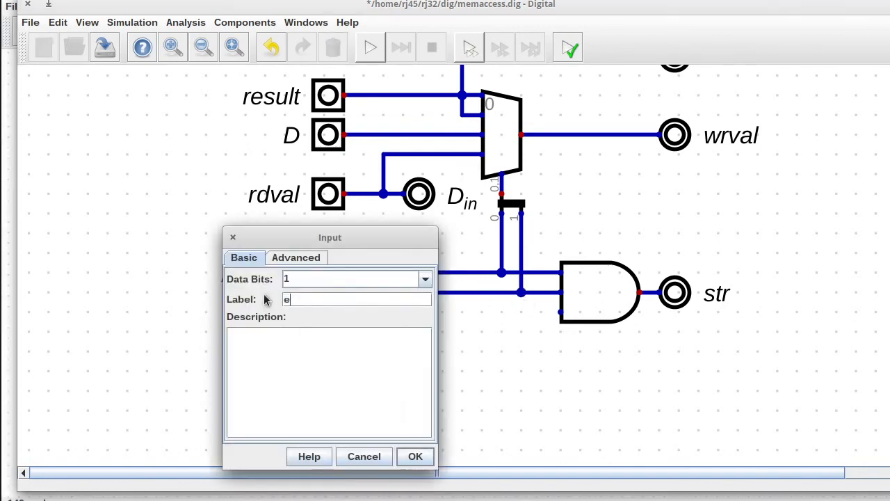
type("n")
key("Return")
left_click(345, 352)
left_click(560, 311)
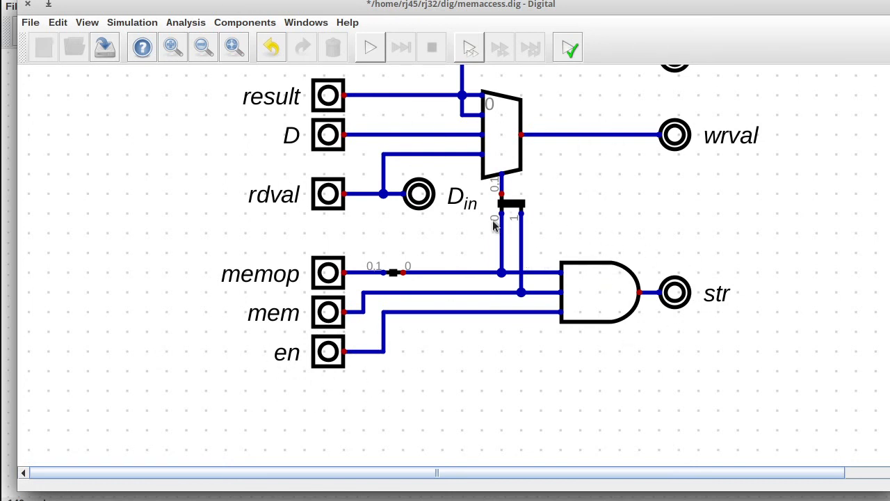
Step: Save the Mem Access subcircuit and return to the main processor circuit
scroll(886, 285, "up", 7)
scroll(886, 282, "down", 6)
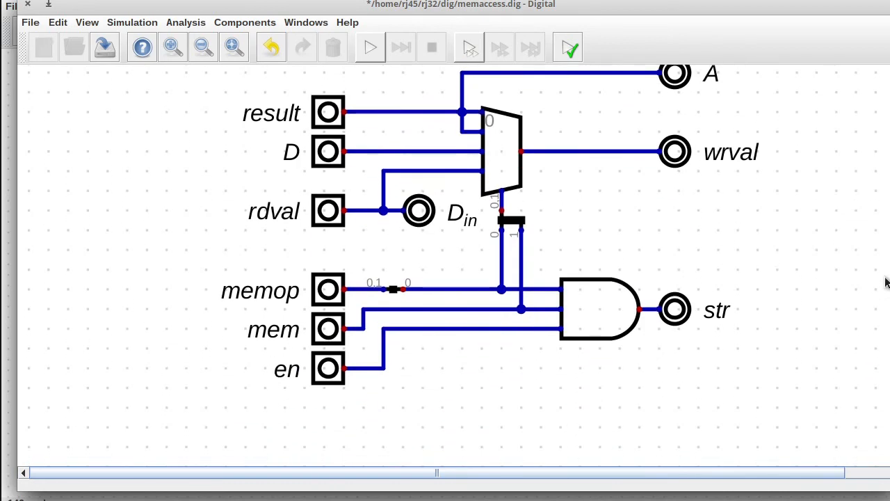
left_click(105, 49)
left_click(27, 4)
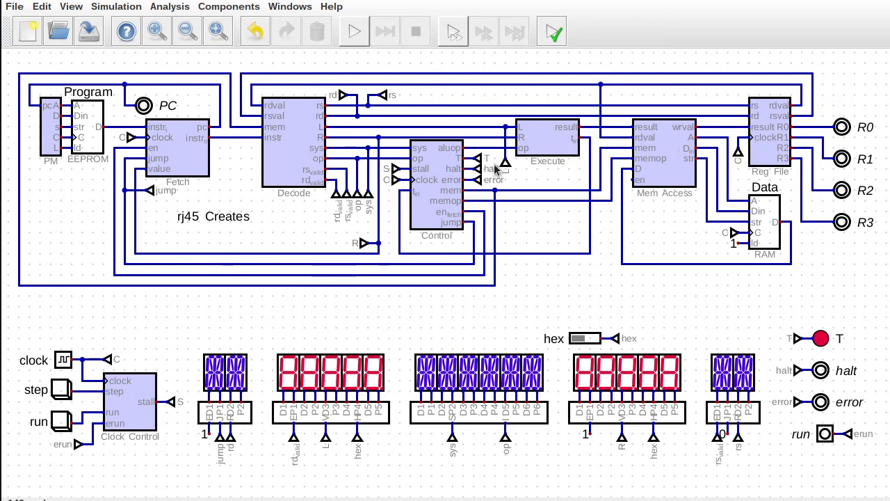
Step: Inspect the Execute subcircuit and return to the main processor circuit
right_click(547, 142)
left_click(553, 171)
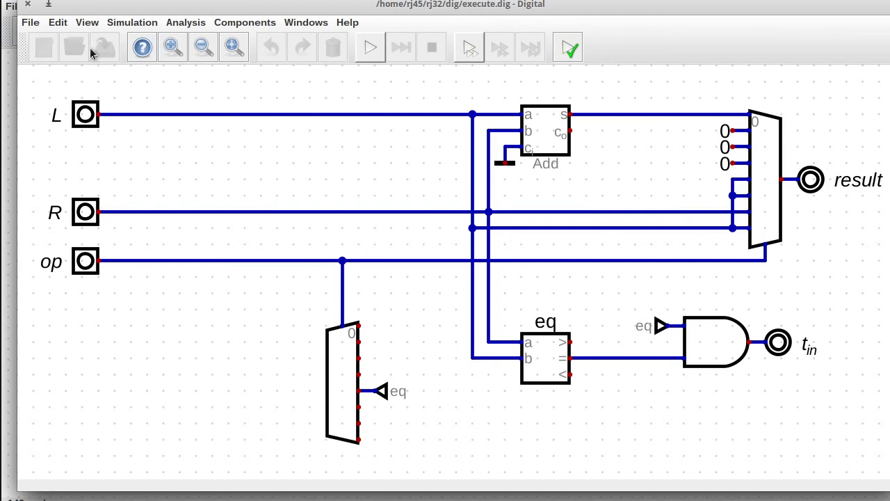
left_click(29, 5)
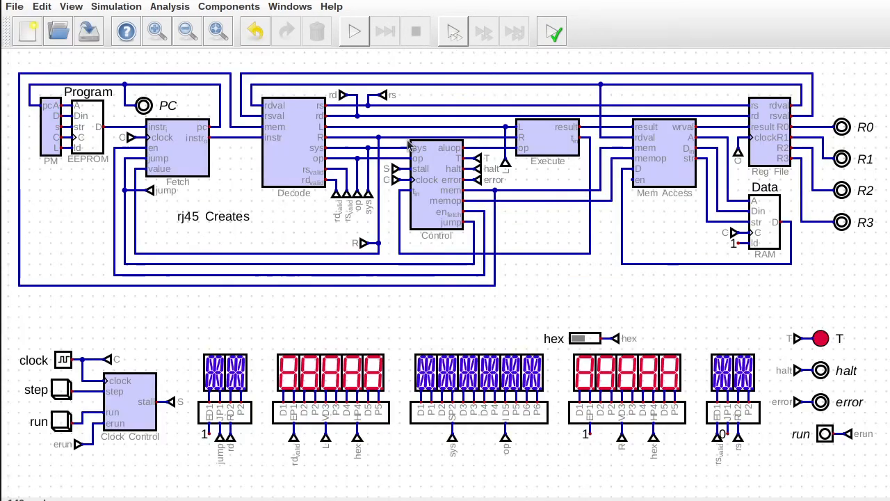
Step: Open the Reg File subcircuit and set the write-enable decoder to 3 selector bits
right_click(763, 132)
left_click(811, 159)
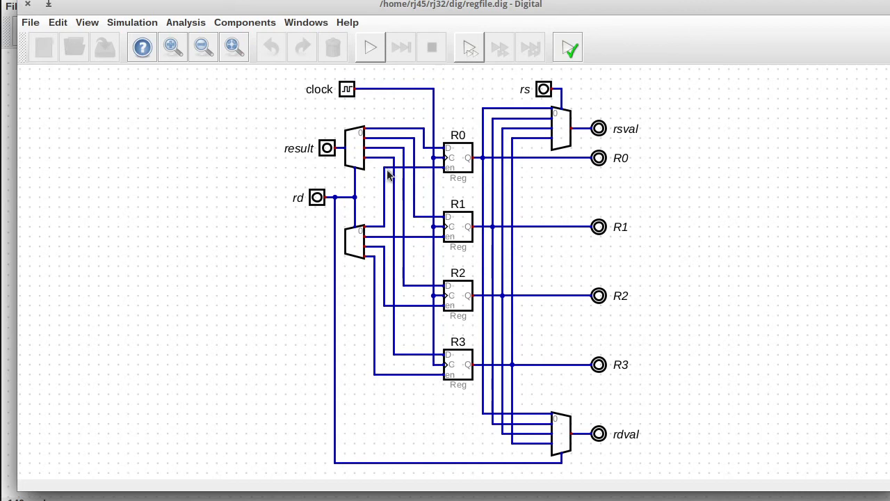
right_click(354, 240)
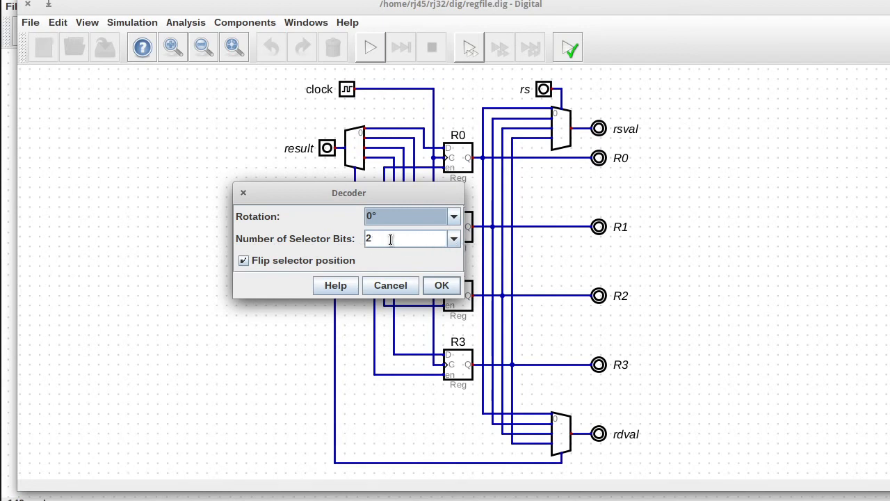
left_click(384, 240)
left_click(386, 280)
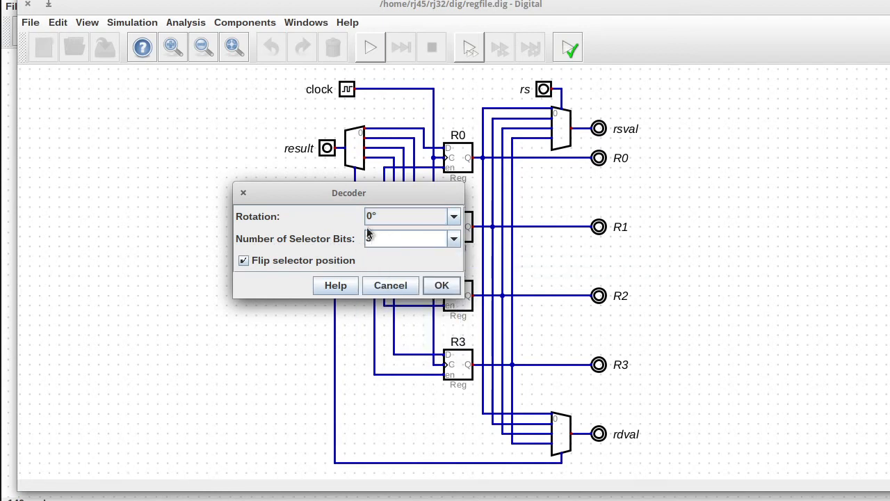
left_click(442, 285)
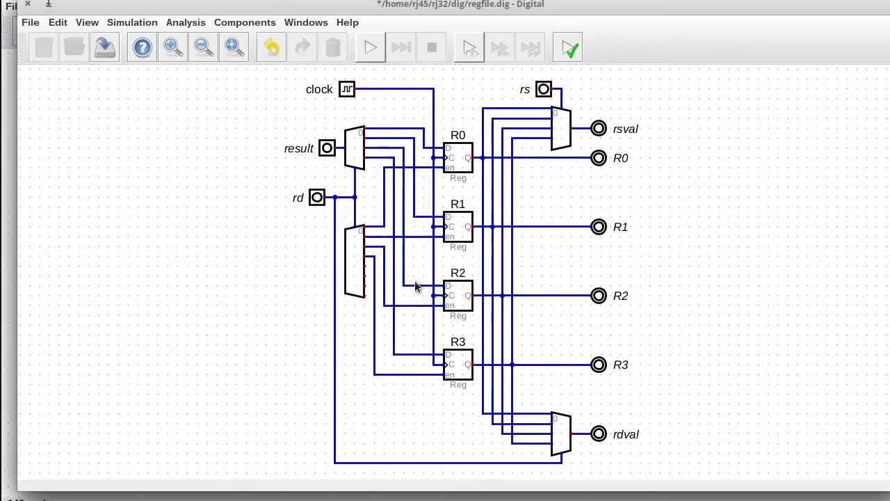
Step: Insert a splitter/merger with input splitting 2,1 and output splitting 3 on the decoder's selector line, and move the rd input up
left_click(240, 22)
left_click(306, 127)
left_click(278, 249)
right_click(278, 249)
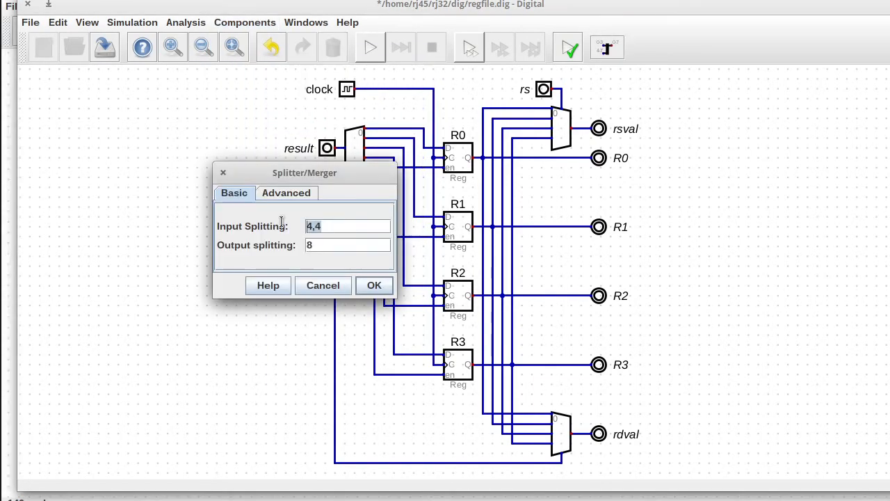
type("2,1")
key("Tab")
type("3")
left_click(374, 286)
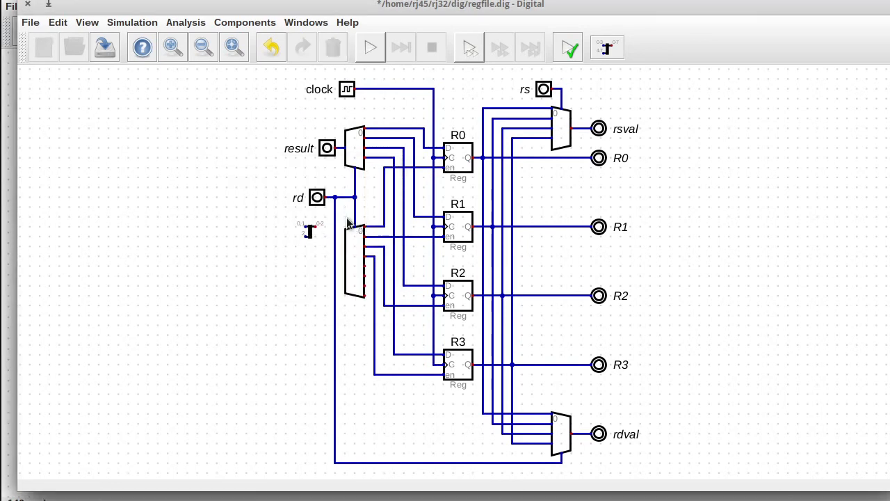
left_click_drag(288, 211, 313, 177)
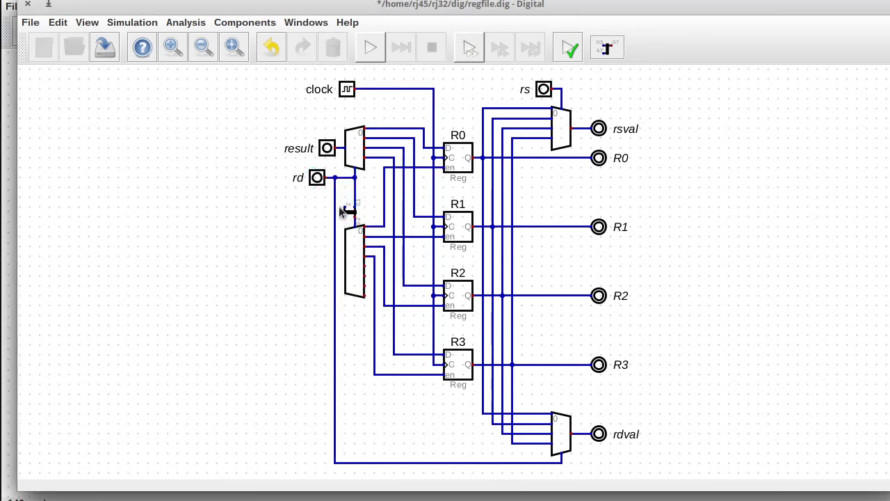
Step: Add an input labelled en below rd and wire it to the merger's one-bit input
left_click(245, 23)
left_click(313, 70)
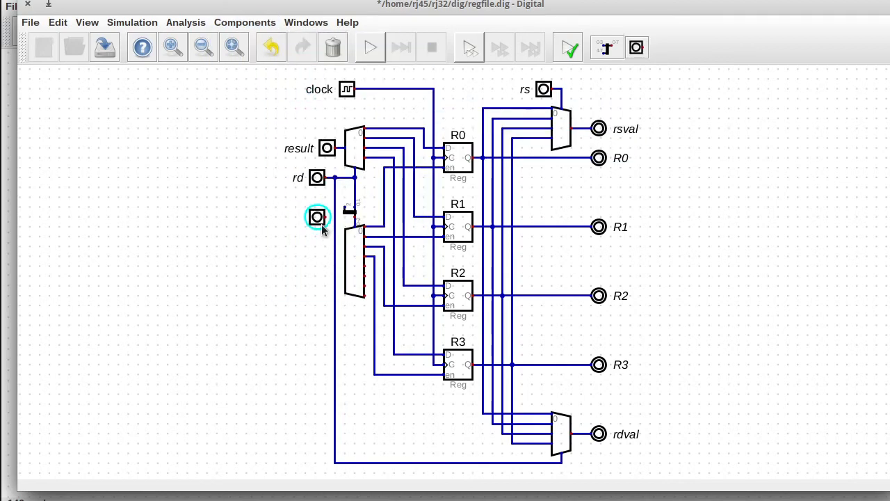
left_click(317, 198)
right_click(316, 197)
type("en")
left_click(399, 308)
left_click_drag(325, 198, 344, 211)
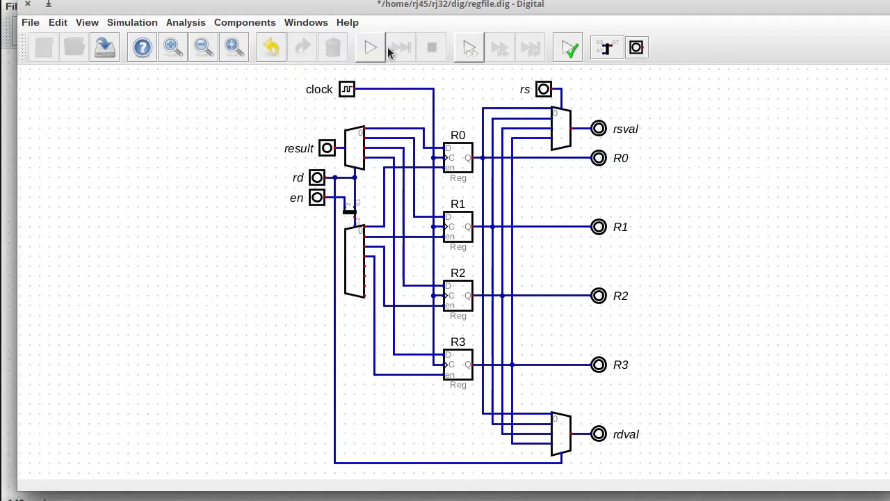
Step: Start simulating the register file circuit and set the result input to 4
left_click(369, 48)
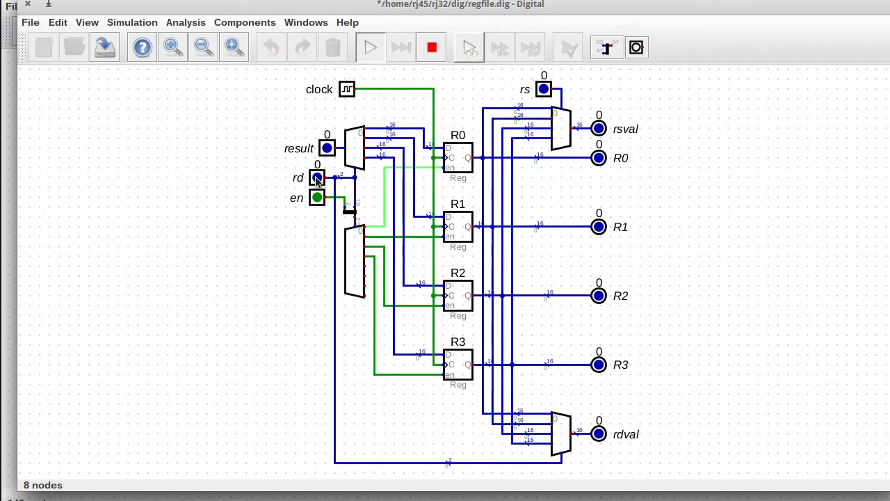
left_click(328, 149)
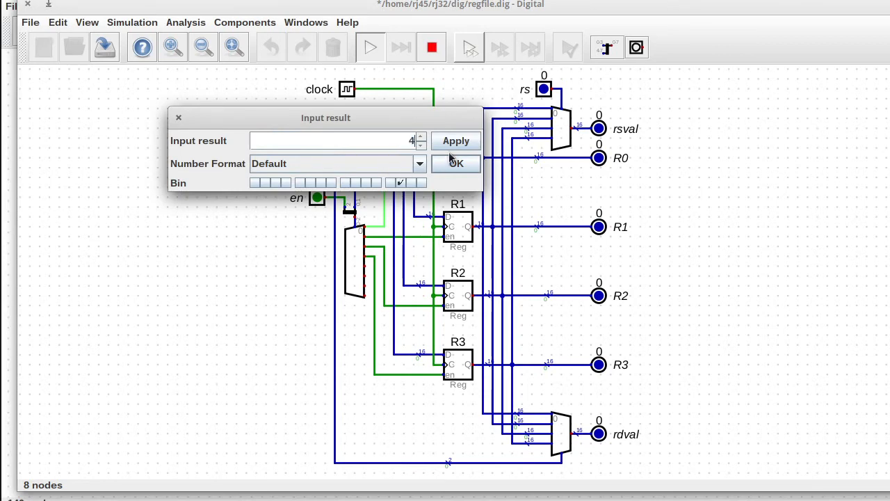
left_click(399, 182)
left_click(419, 164)
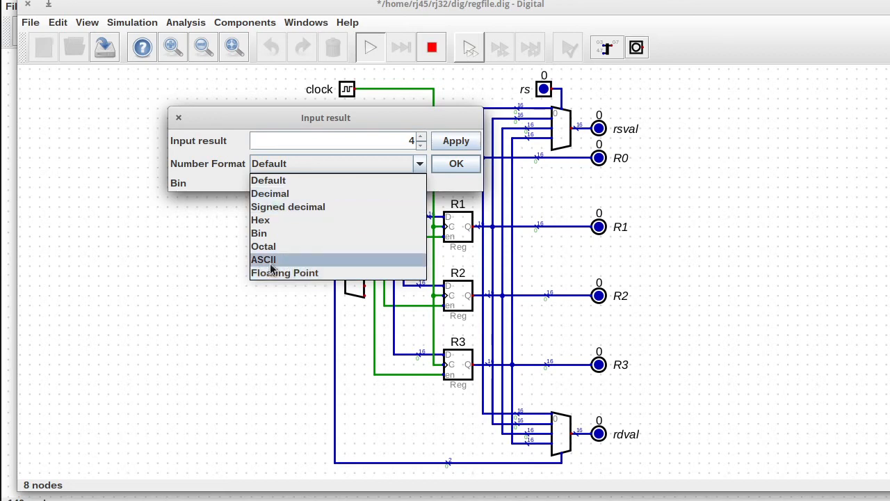
left_click(419, 164)
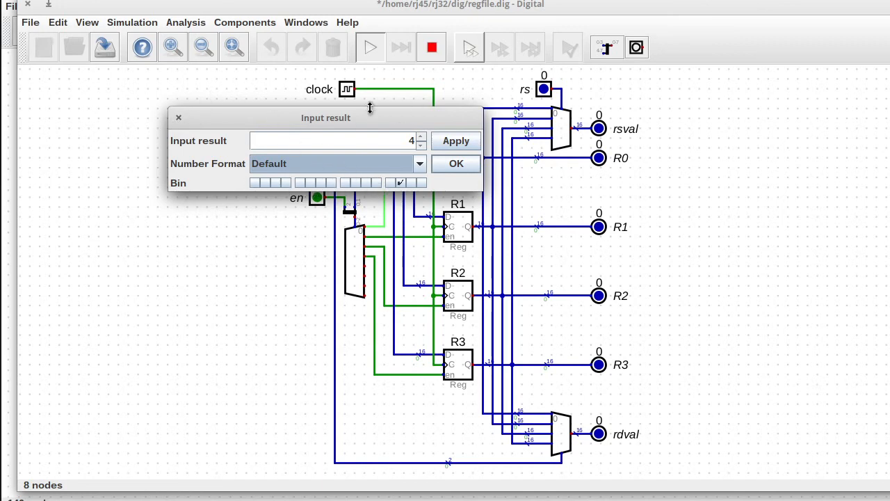
left_click(466, 164)
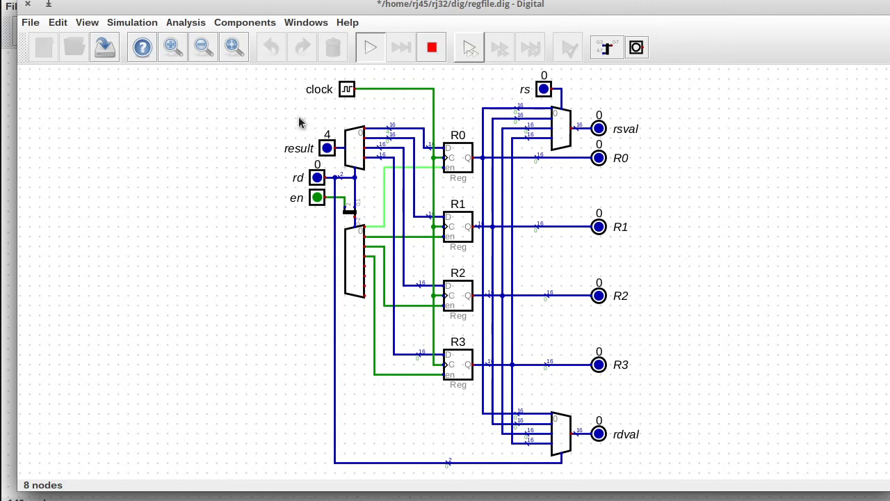
left_click_drag(299, 117, 242, 116)
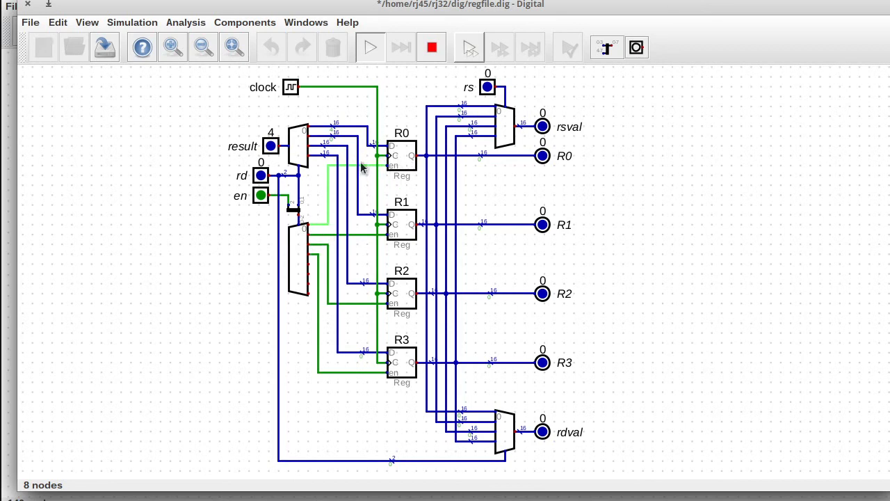
Step: Test register writes by toggling the en input and pulsing the clock, and stop the simulation
left_click(261, 196)
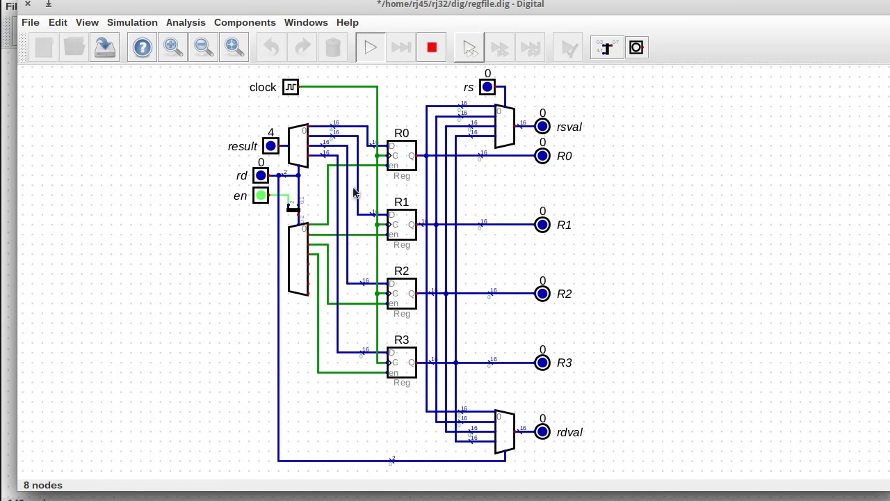
mouse_move(344, 261)
mouse_move(369, 130)
mouse_move(276, 181)
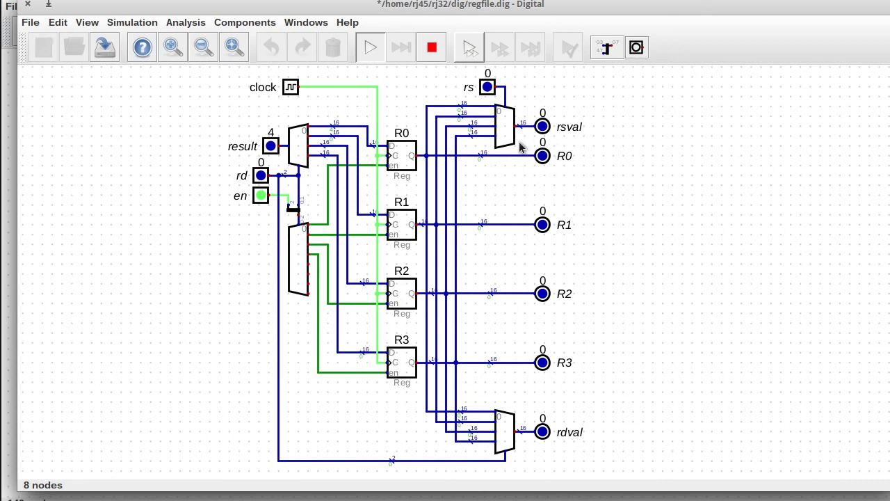
left_click(289, 87)
left_click(261, 196)
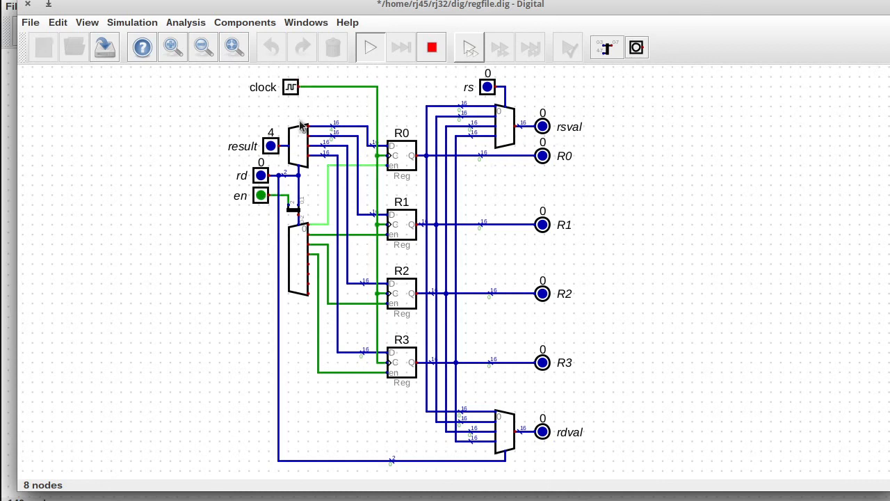
left_click(288, 85)
left_click(289, 86)
left_click(431, 48)
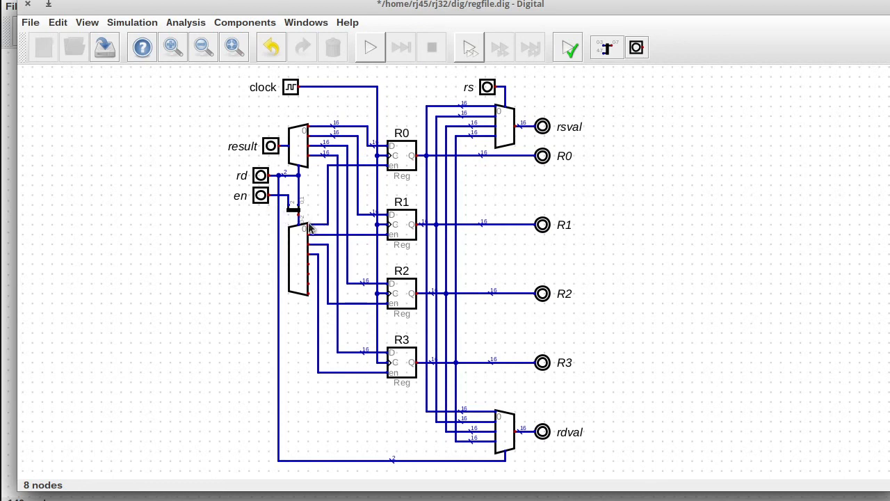
Step: Move the four register enable wires to the decoder's last four outputs and check the en input in simulation
left_click_drag(304, 219, 325, 294)
left_click(370, 48)
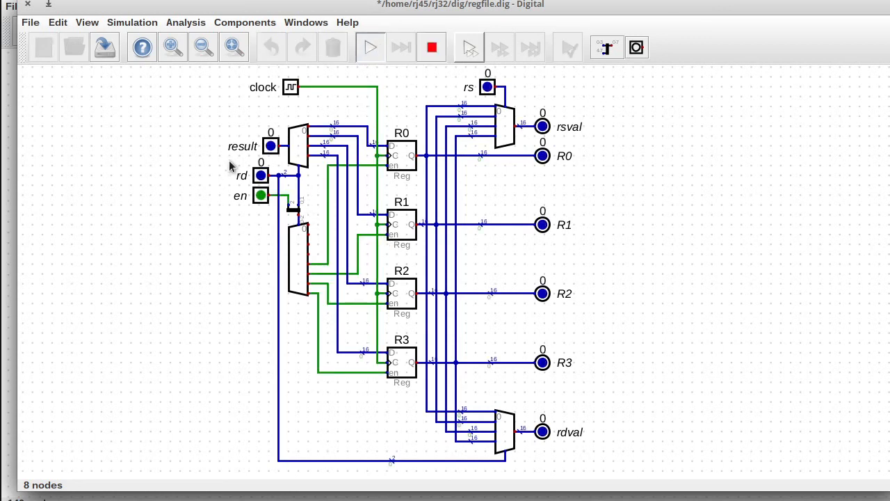
left_click(258, 197)
left_click(257, 197)
left_click(257, 197)
left_click(257, 197)
key("Escape")
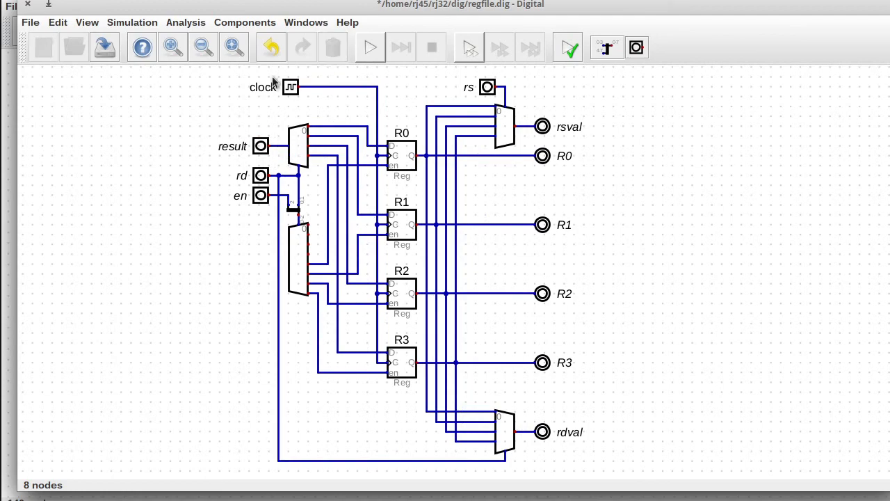
Step: Align the clock input above the result input, save the register file circuit and close it
left_click_drag(288, 95, 258, 99)
left_click_drag(215, 75, 390, 122)
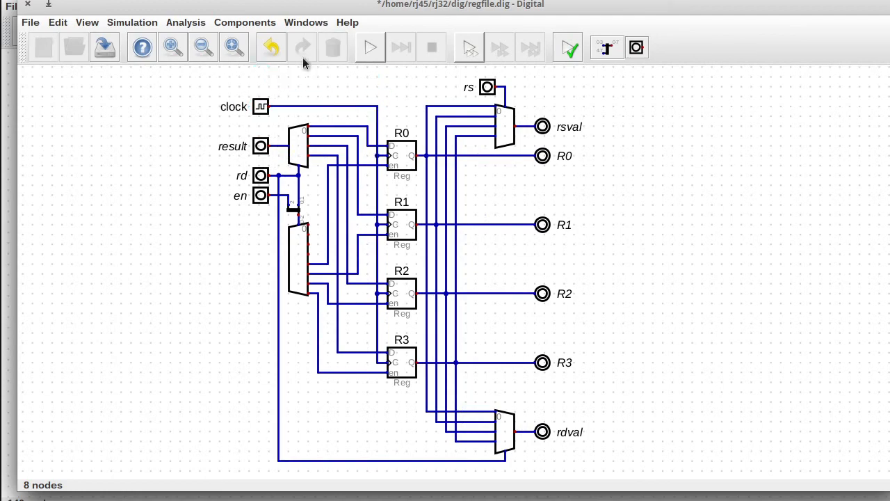
left_click(106, 48)
left_click(28, 4)
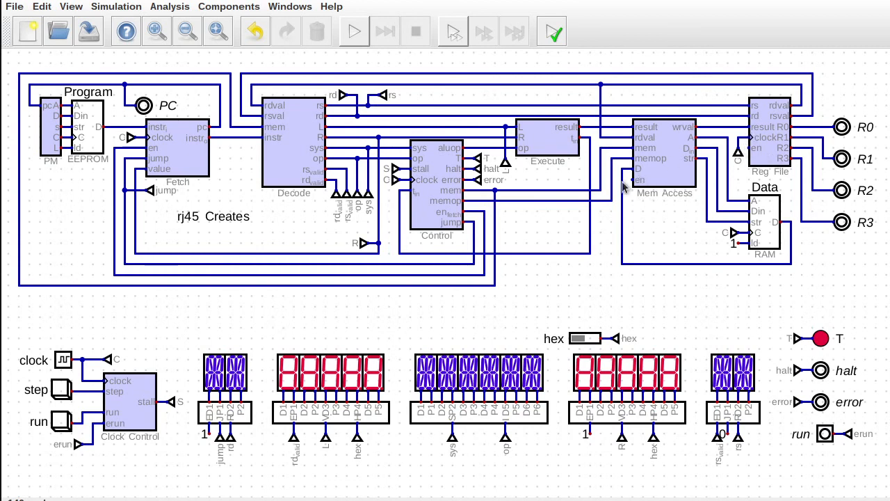
Step: Shift Mem Access, Reg File, the Data RAM and the R0 to R3 outputs to the right to make room for tunnels
left_click_drag(622, 60, 856, 310)
left_click_drag(626, 177, 637, 177)
left_click_drag(756, 60, 845, 282)
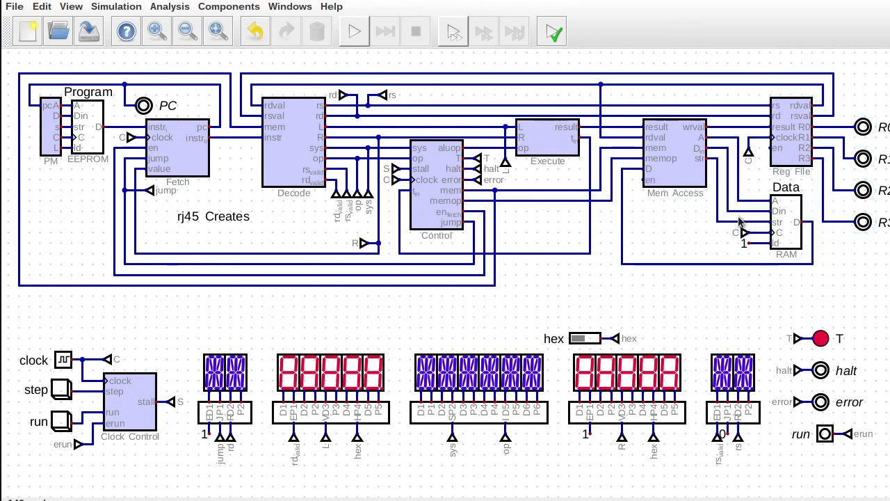
Step: Add a tunnel rotated 270° with net name E below Mem Access and wire it to the en input
key("t")
key("r")
key("r")
key("r")
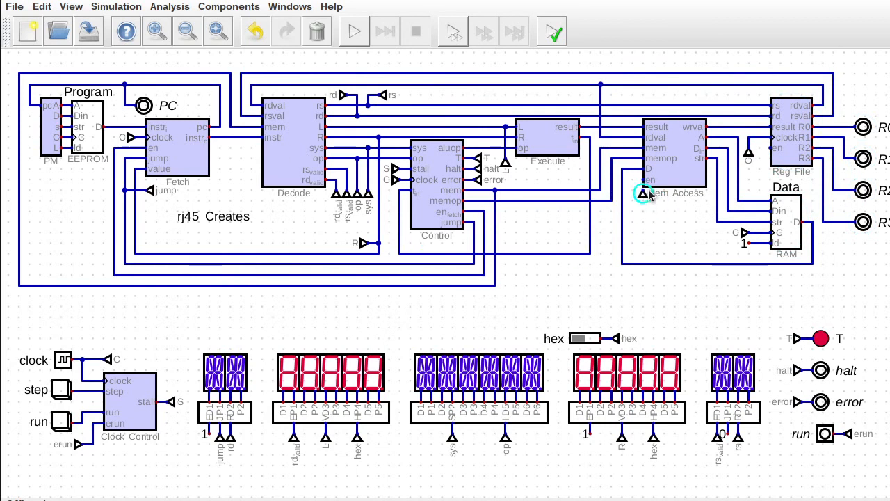
left_click(637, 194)
left_click(632, 190)
left_click(643, 179)
right_click(631, 198)
type("T")
key("Return")
left_click_drag(635, 199, 646, 214)
Step: Duplicate the E tunnel beside Reg File's clock tunnel and wire the copy to Reg File's en input
key("ctrl+d")
left_click(760, 158)
left_click(760, 149)
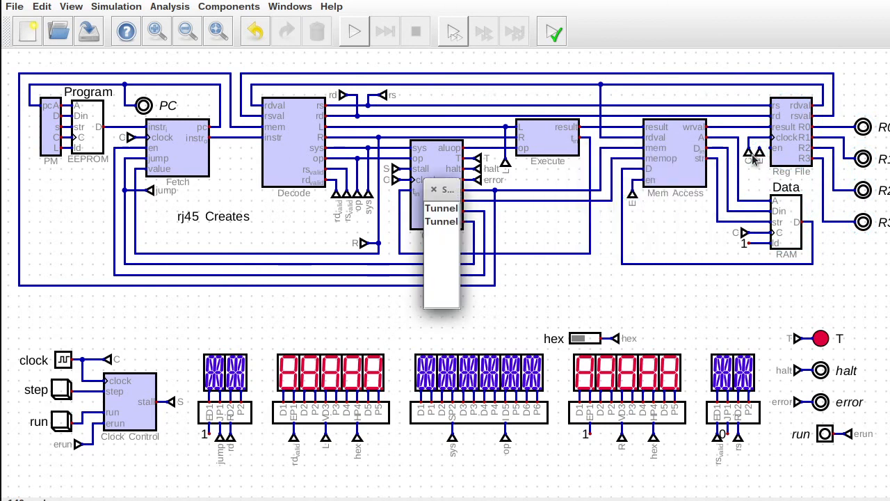
key("Escape")
left_click(770, 148)
left_click_drag(743, 143, 755, 160)
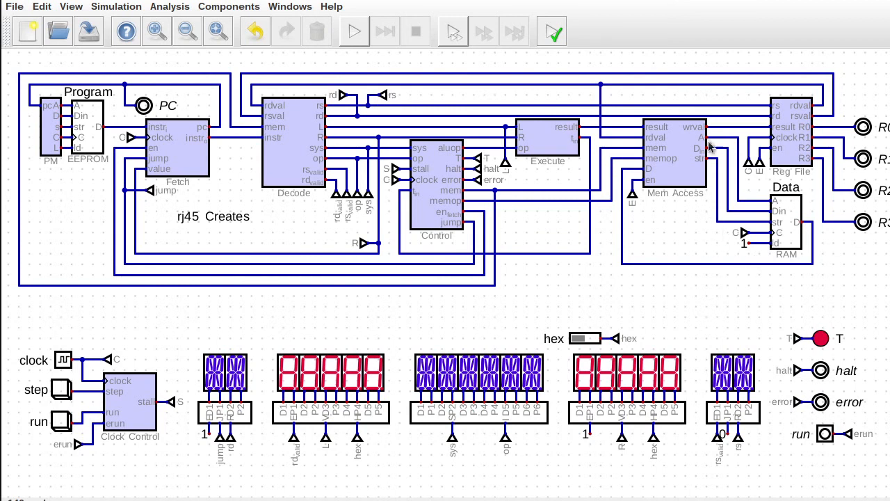
Step: Change the net name of both the Reg File and Mem Access enable tunnels to en
key("F1")
left_click(751, 167)
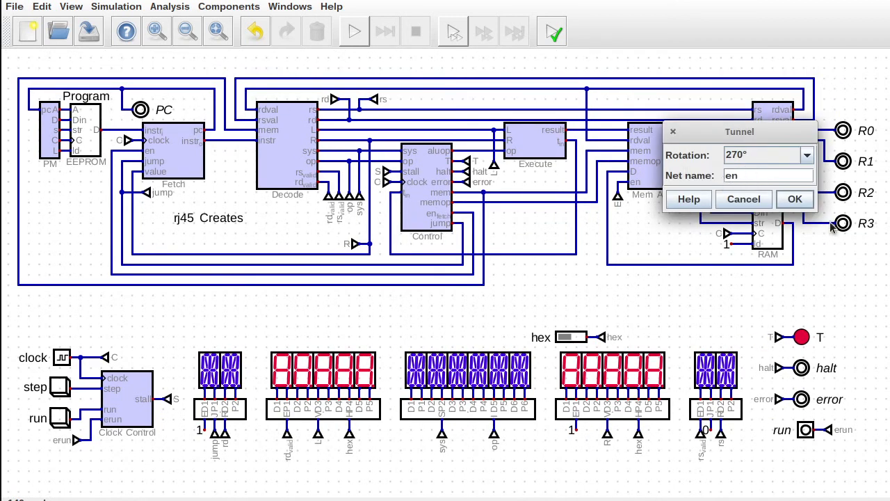
key("Return")
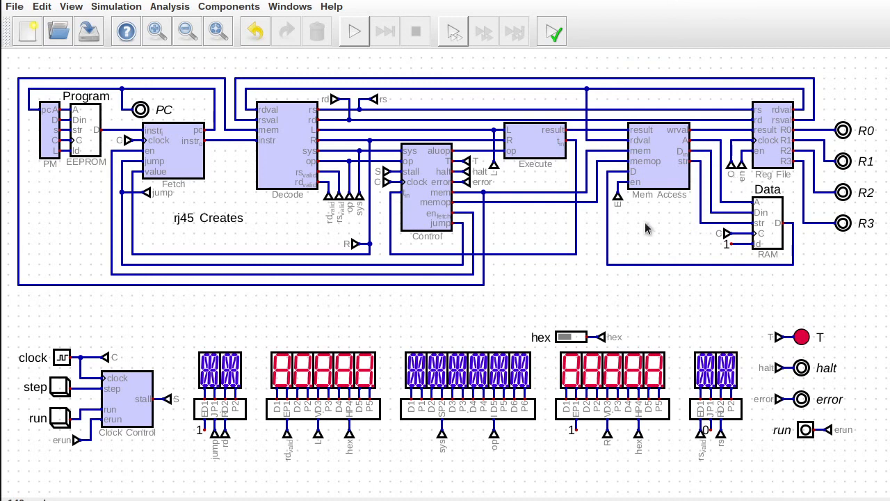
right_click(616, 200)
type("en")
key("Return")
Step: Open the Control subcircuit and add an output labelled en_write on the stall logic line below en_halt
right_click(426, 187)
left_click(460, 227)
scroll(584, 105, "up", 3)
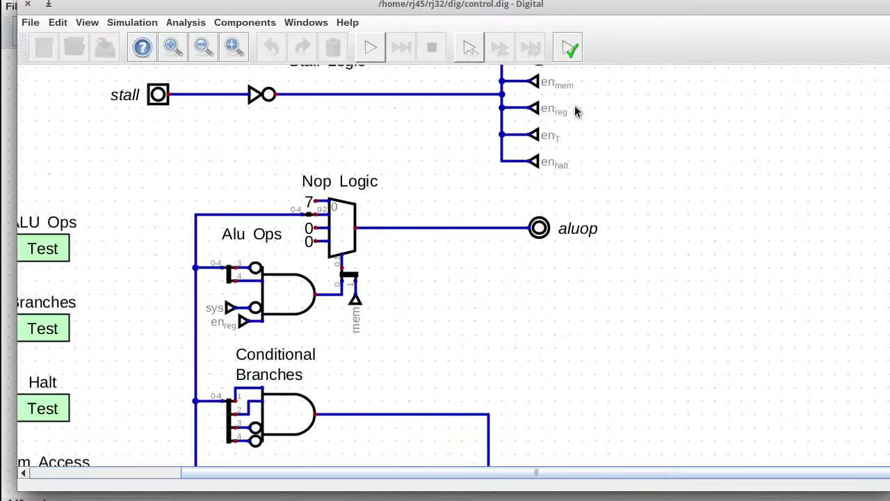
scroll(574, 112, "up", 3)
left_click_drag(889, 243, 889, 182)
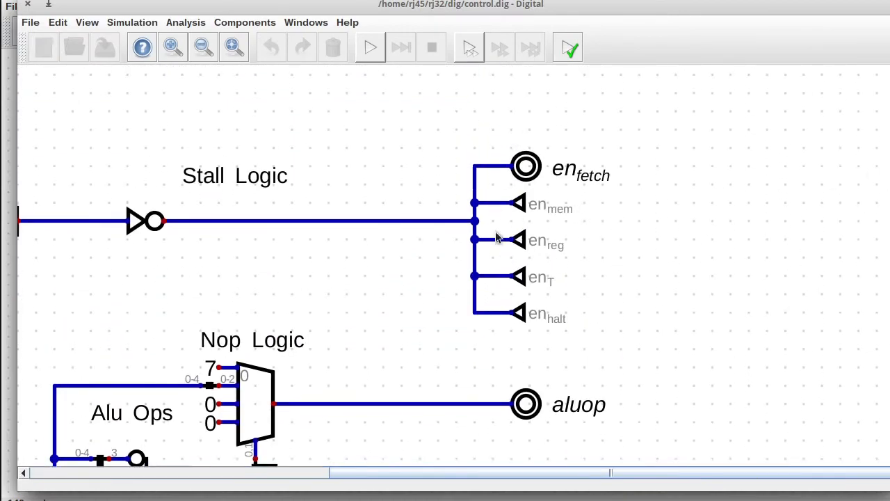
left_click(186, 23)
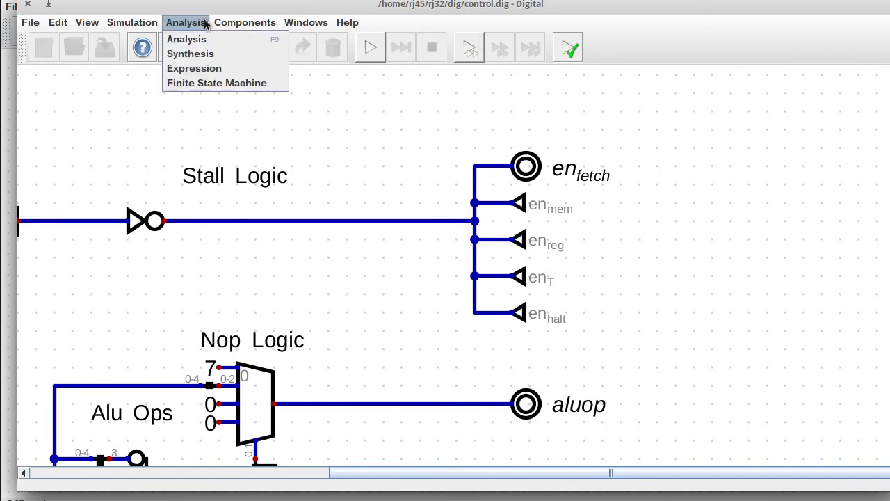
left_click(317, 56)
left_click(545, 351)
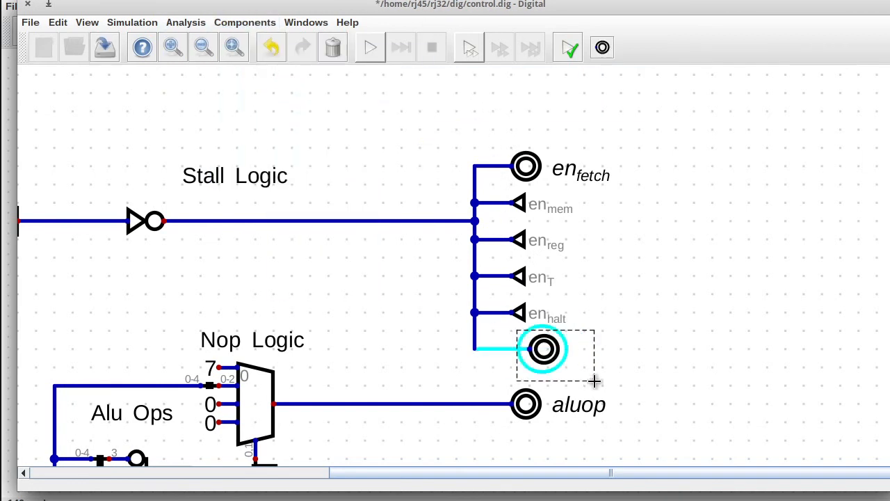
right_click(543, 349)
type("en_write")
left_click(606, 445)
Step: Reorder Control's outputs so en_write sits directly after error, and return to the main circuit
left_click(58, 22)
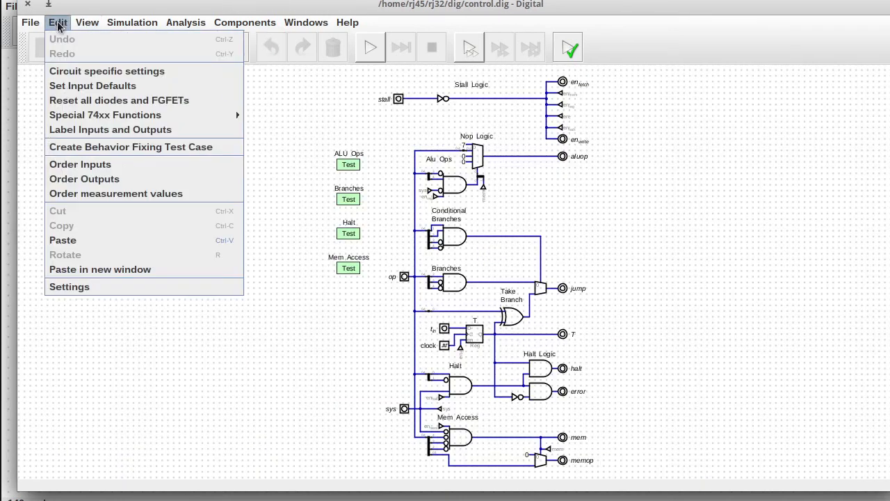
left_click(119, 176)
left_click(431, 307)
left_click(497, 201)
left_click(497, 201)
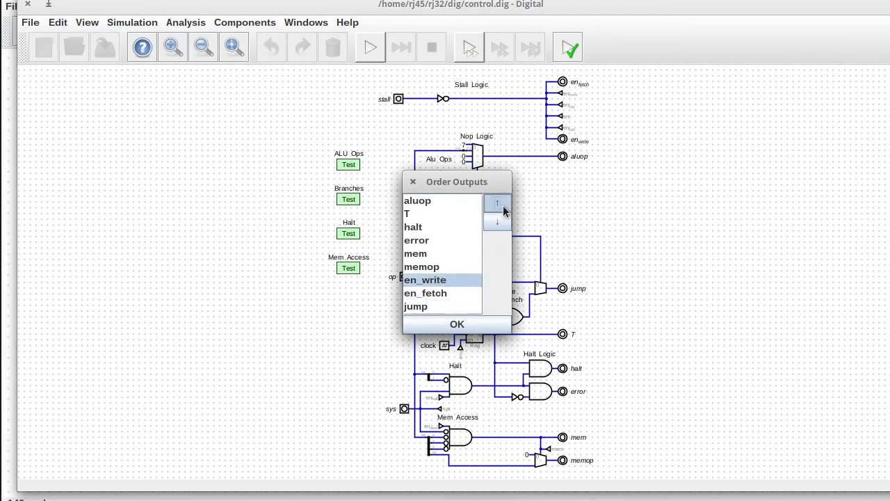
left_click(497, 201)
left_click(497, 201)
left_click(457, 324)
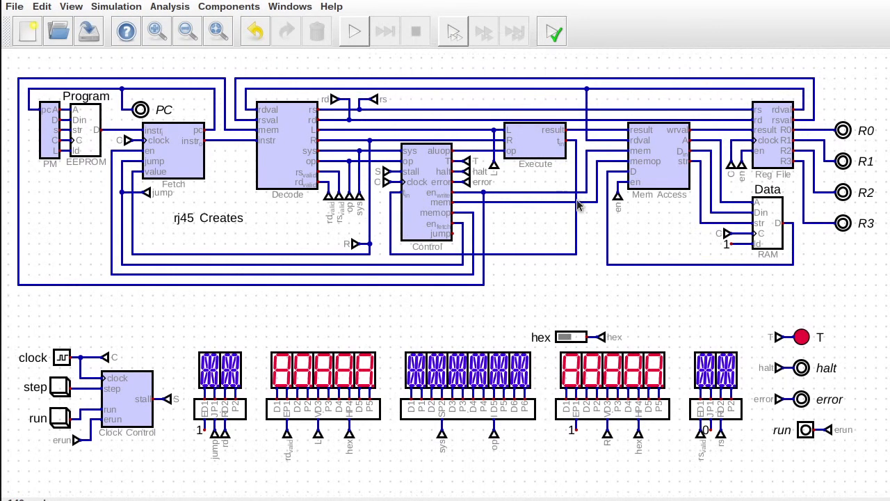
Step: Shift Control's mem, memop, en_fetch and jump wires down to their pins and place an en tunnel on en_write
left_click_drag(452, 185, 577, 202)
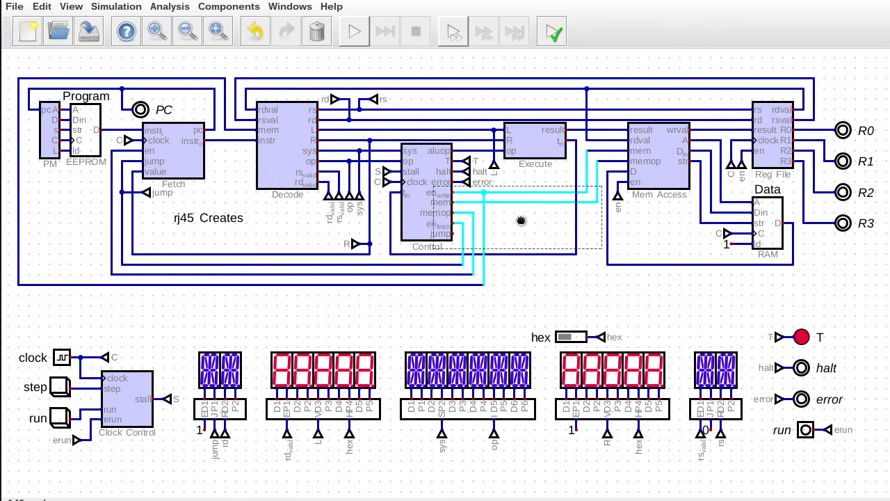
key("Delete")
key("ctrl+v")
left_click(476, 195)
Step: Rename the halt tunnels at Control and at the halt output to H
right_click(476, 195)
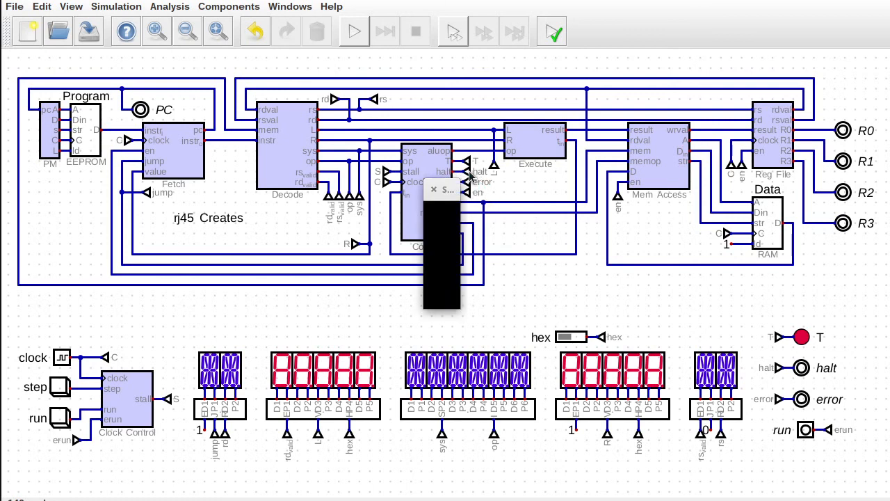
type("H")
key("Return")
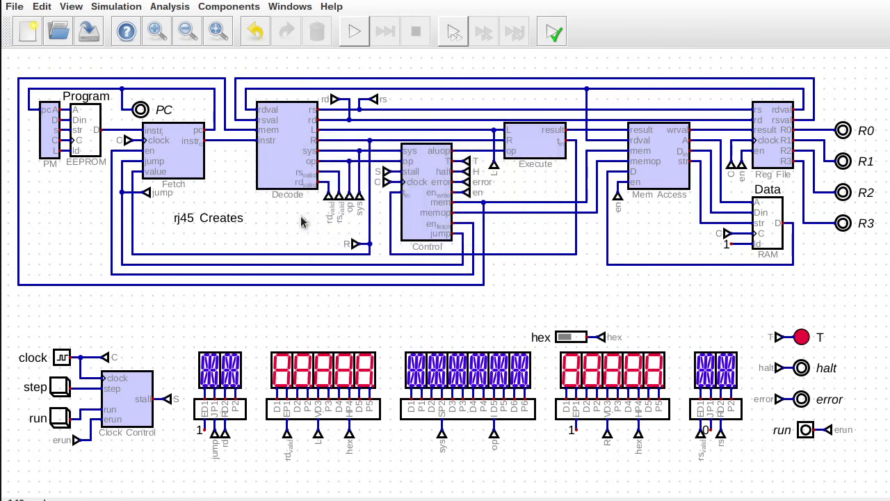
right_click(782, 368)
type("H")
key("Return")
Step: Rename the error tunnels at Control and at the error output to E
right_click(467, 182)
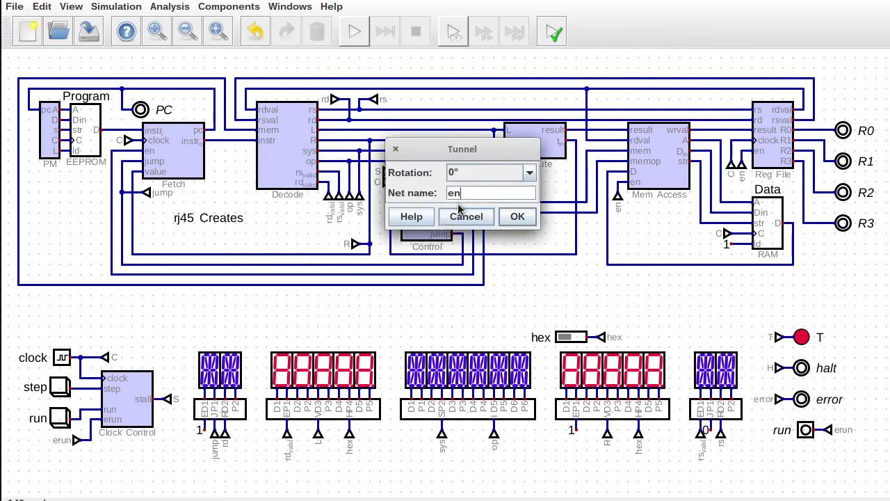
type("E")
left_click(521, 215)
right_click(777, 399)
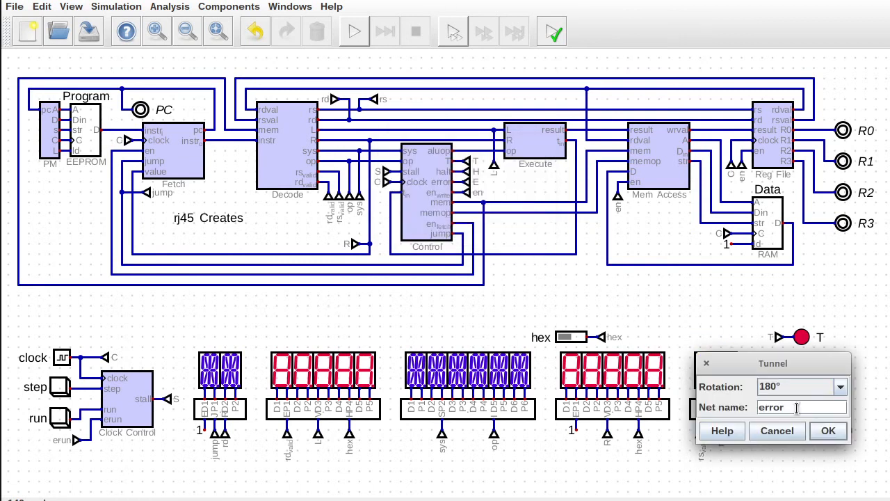
type("E")
left_click(821, 431)
Step: Run the main processor circuit in simulation to test the enable changes, and stop it
left_click(354, 32)
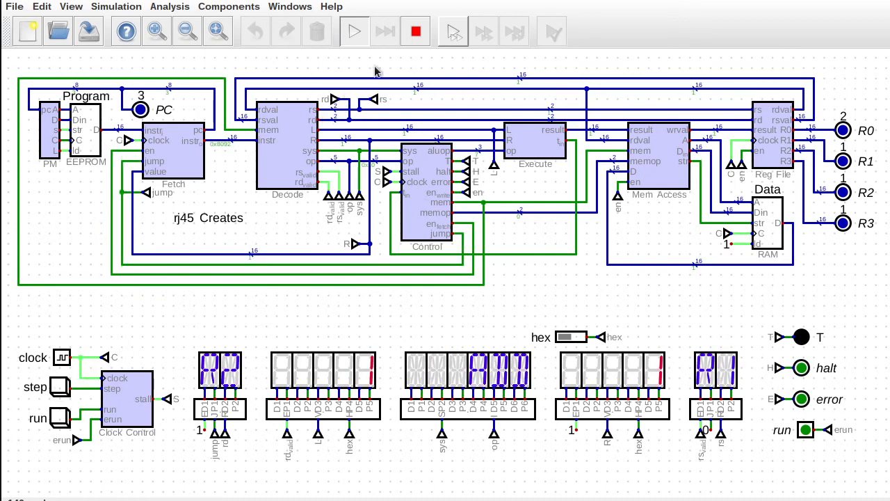
left_click(416, 31)
Step: Open the Control circuit and reduce the Mem Access AND gate to four inputs, inverting In_1 through In_4
right_click(453, 175)
left_click(463, 225)
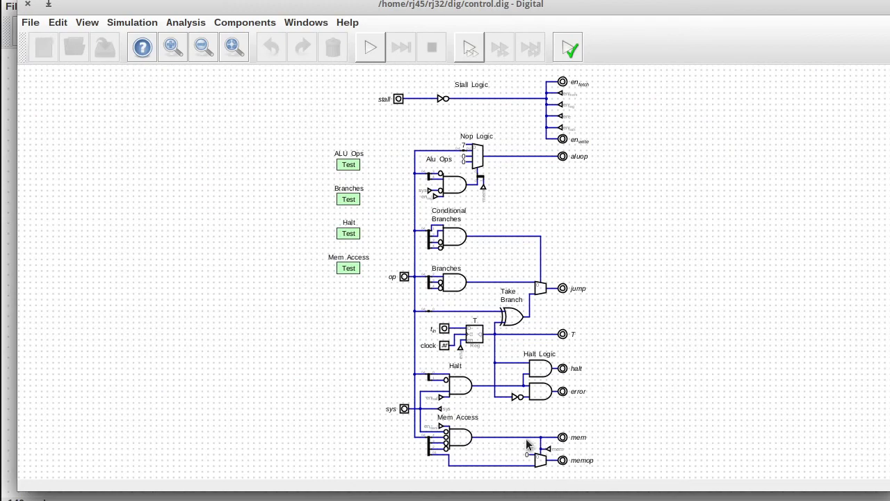
scroll(526, 445, "up", 3)
scroll(413, 259, "down", 2)
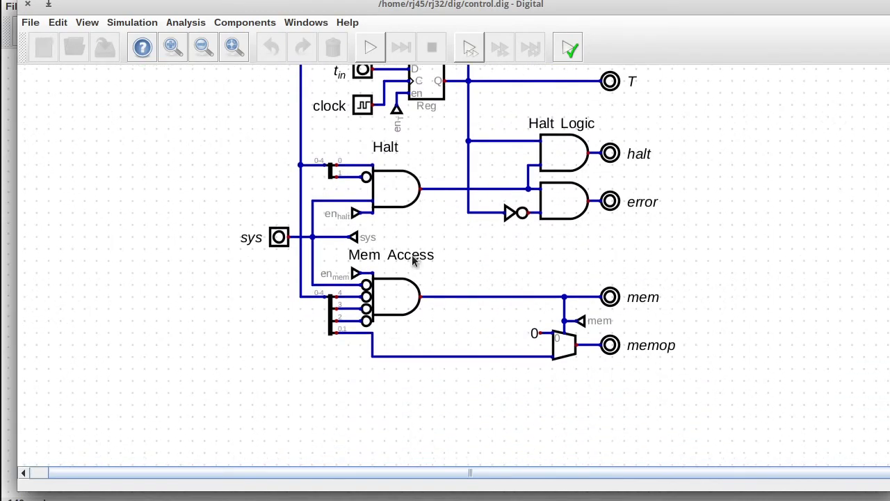
right_click(395, 297)
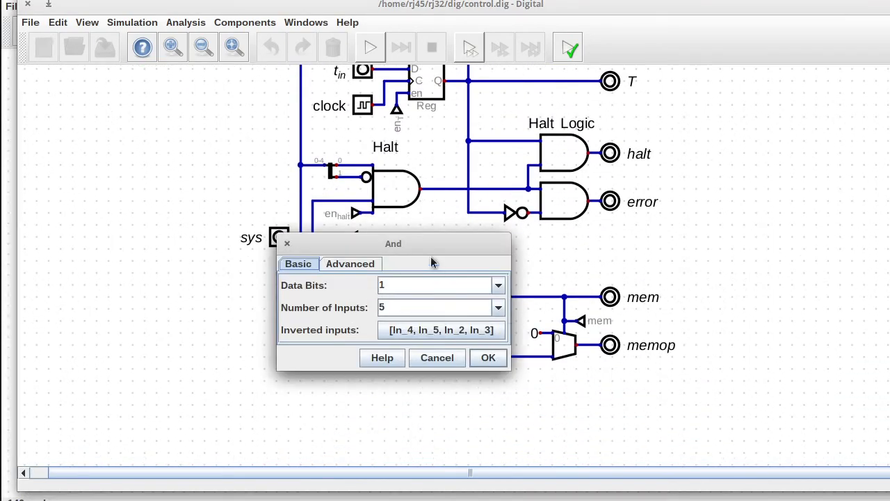
left_click_drag(431, 259, 219, 257)
left_click(285, 306)
left_click(213, 347)
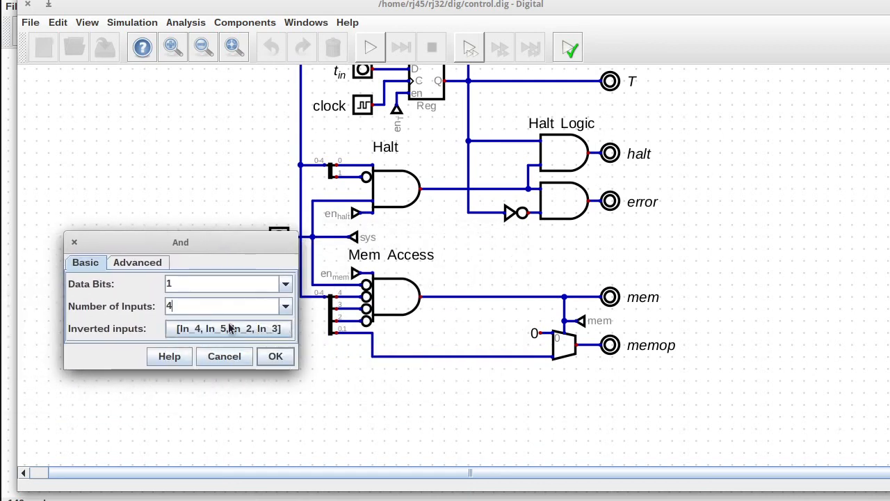
left_click(231, 333)
left_click(167, 277)
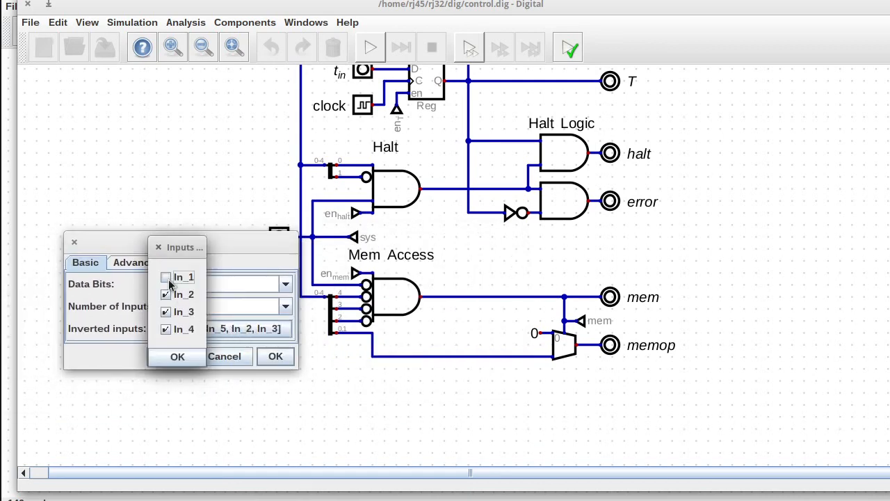
left_click(176, 355)
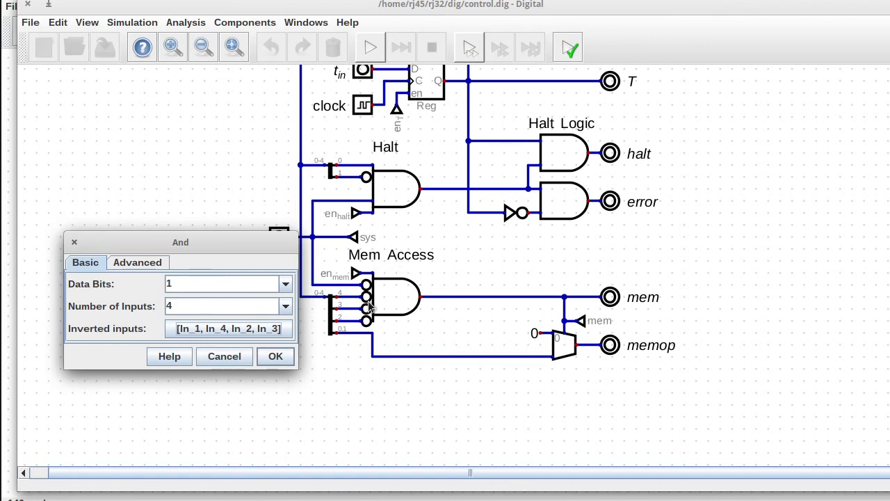
left_click(277, 353)
Step: Delete the en_mem tunnel at the Mem Access gate and reconnect the sys and op bit 4 wires to its upper inputs
left_click(355, 272)
key("Delete")
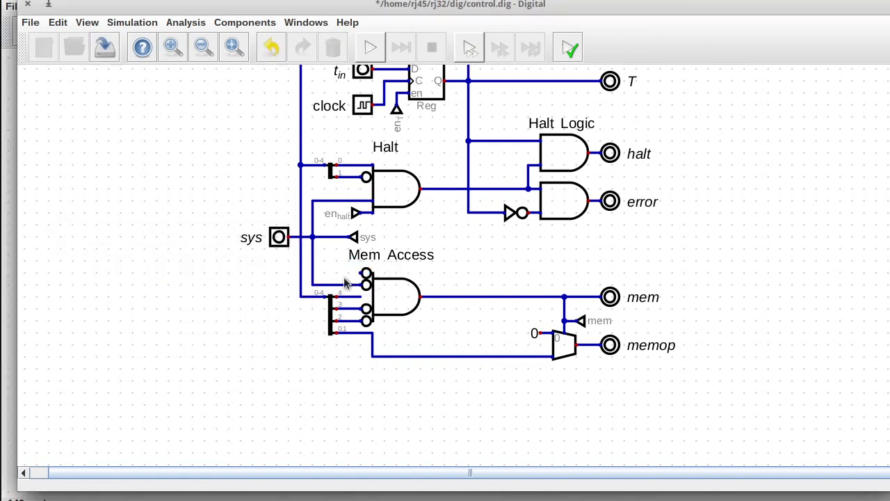
left_click_drag(306, 277, 342, 299)
scroll(347, 289, "down", 1)
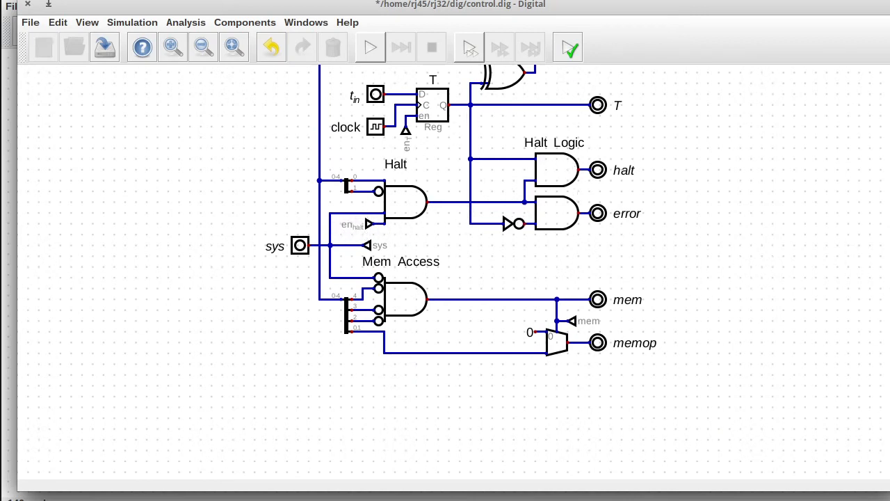
Step: Delete the en_reg tunnel feeding the Alu Ops AND gate
scroll(860, 233, "up", 3)
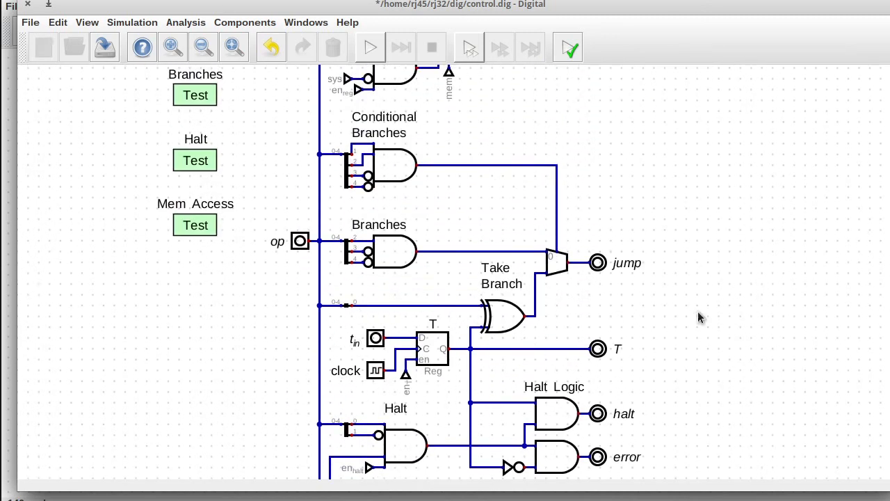
scroll(885, 278, "up", 2)
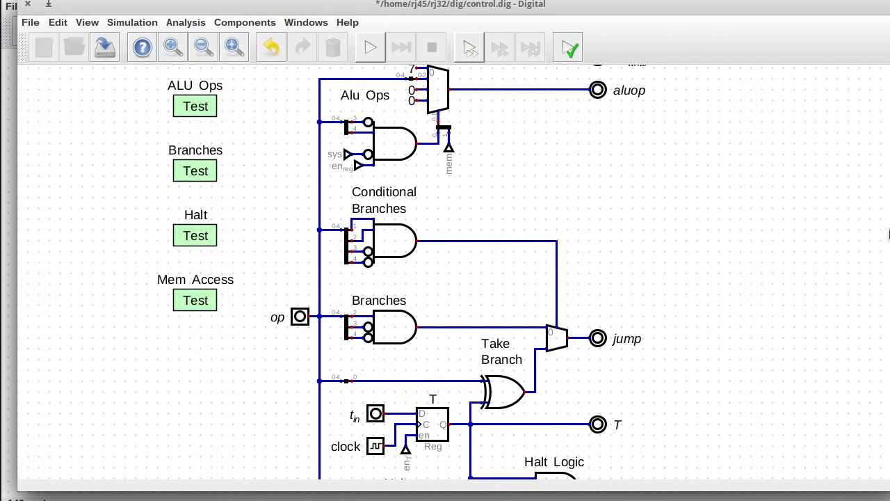
scroll(889, 234, "up", 3)
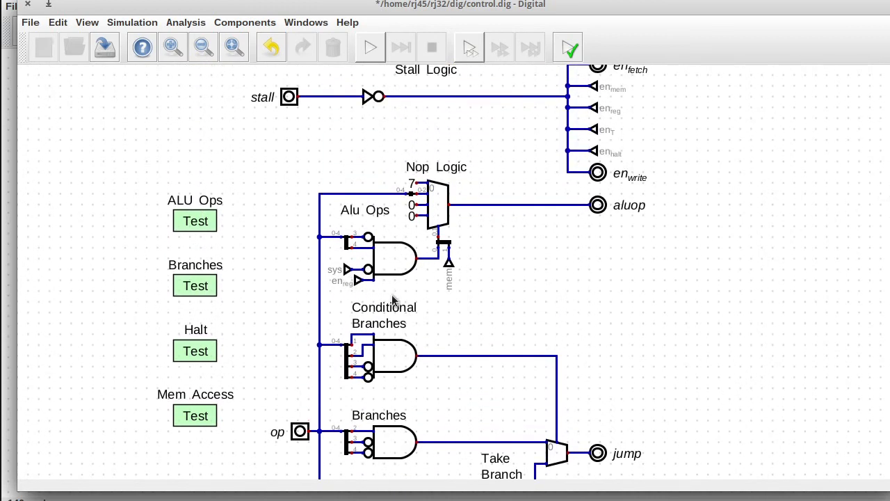
left_click(356, 279)
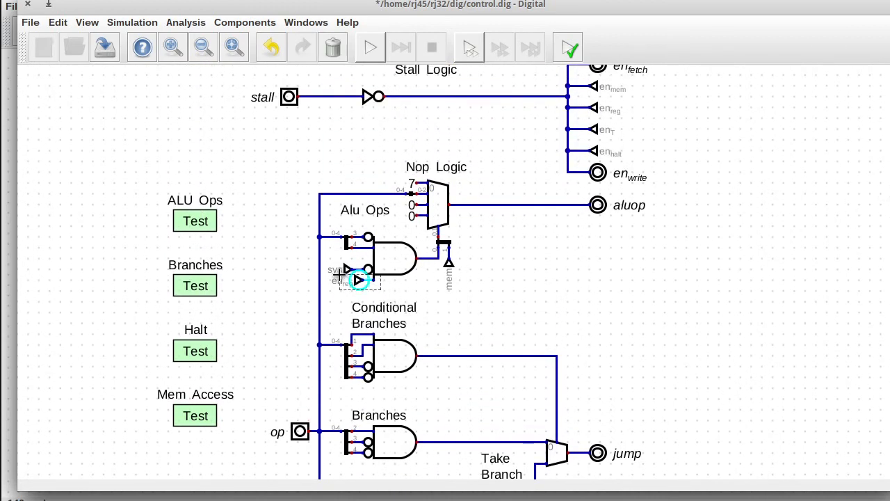
left_click(404, 293)
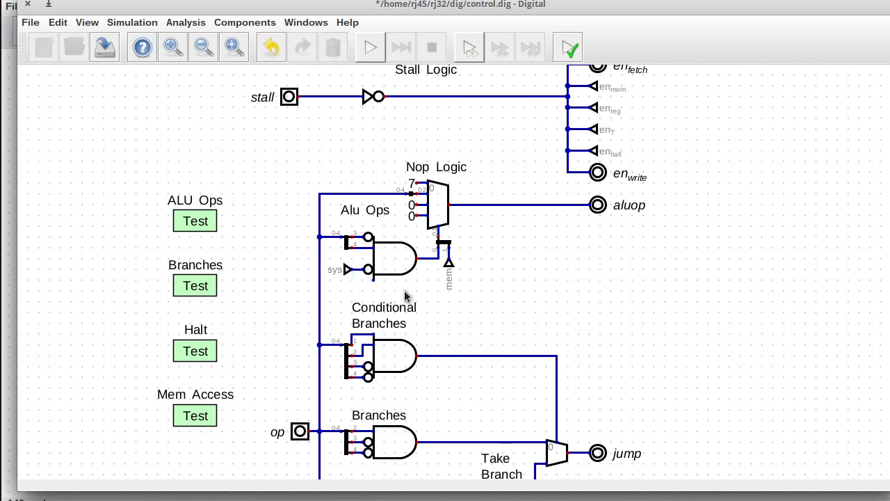
Step: Reduce the Alu Ops AND gate to three inputs with In_1 and In_3 inverted, and realign it with its output wire
right_click(367, 255)
left_click(479, 263)
left_click(392, 293)
left_click(427, 287)
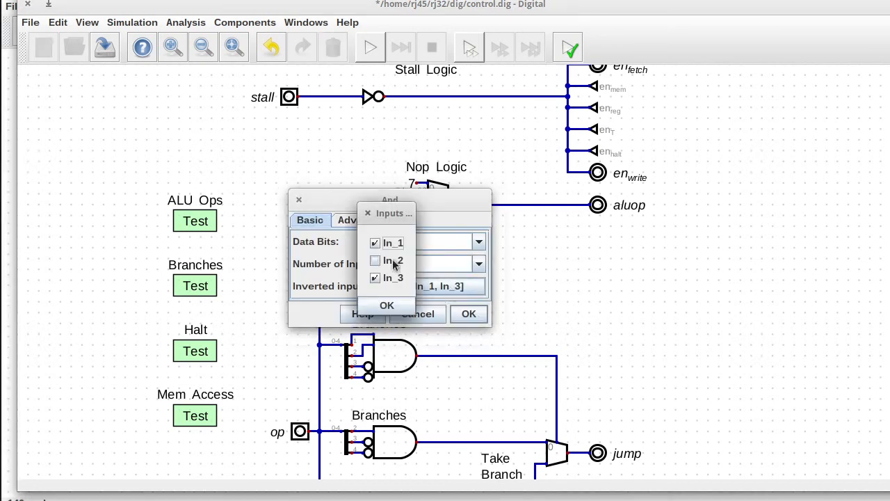
left_click(383, 302)
left_click(469, 314)
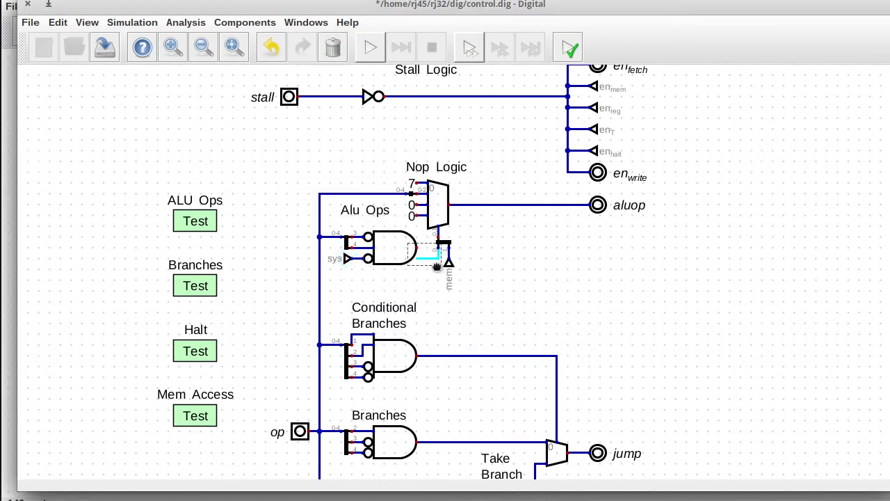
left_click_drag(297, 225, 418, 278)
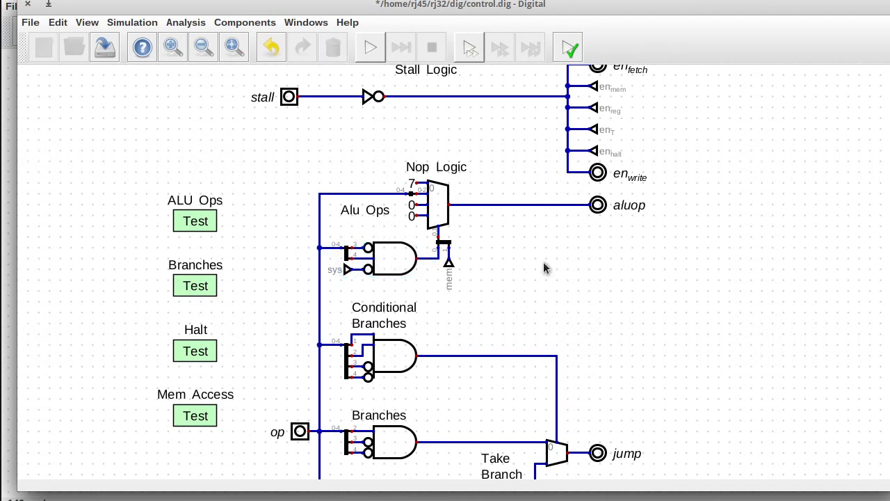
Step: Delete the en_mem and en_reg tunnels from the Stall Logic and close up the spacing between the remaining enable outputs and tunnels
left_click_drag(577, 77, 625, 122)
key("Delete")
scroll(536, 169, "up", 3)
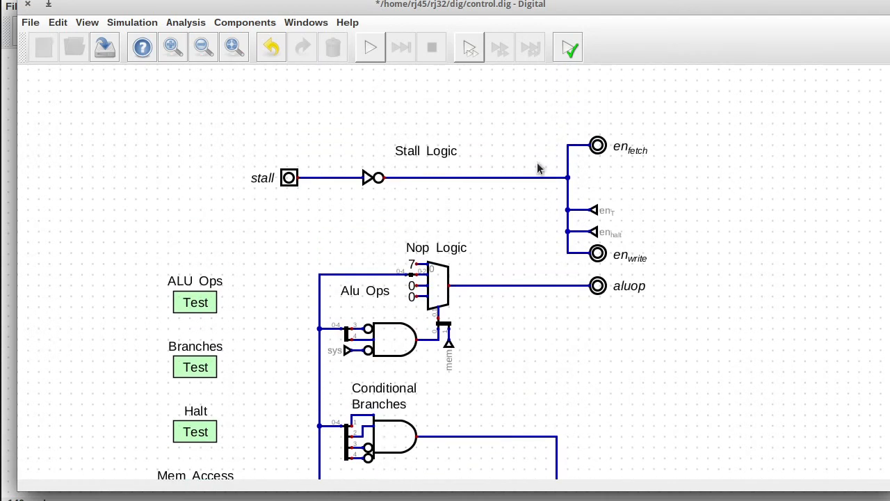
left_click_drag(552, 193, 641, 266)
left_click_drag(598, 230, 598, 198)
left_click(696, 279)
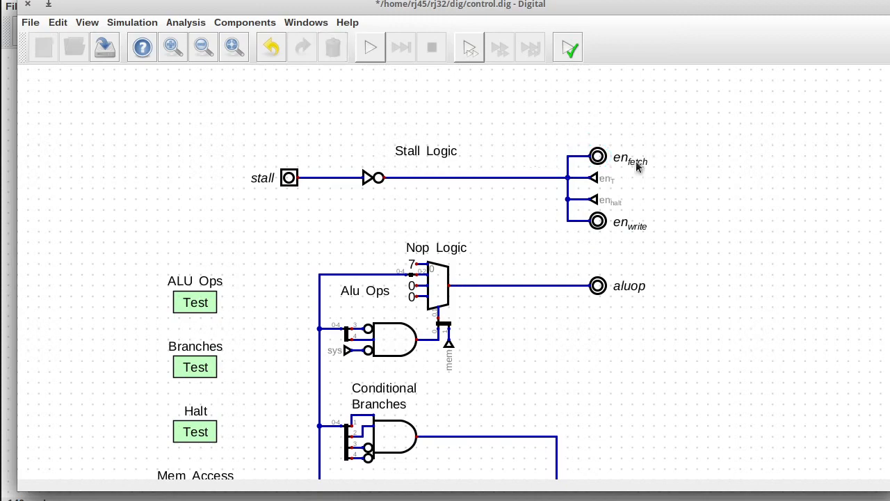
Step: Save the Control circuit and close it to return to the main processor circuit
scroll(696, 209, "down", 8)
scroll(883, 250, "up", 2)
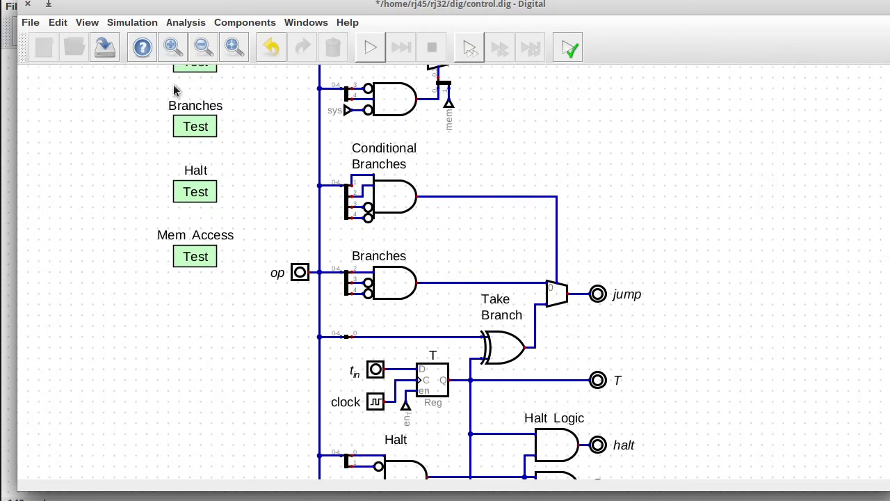
left_click(103, 48)
left_click(28, 6)
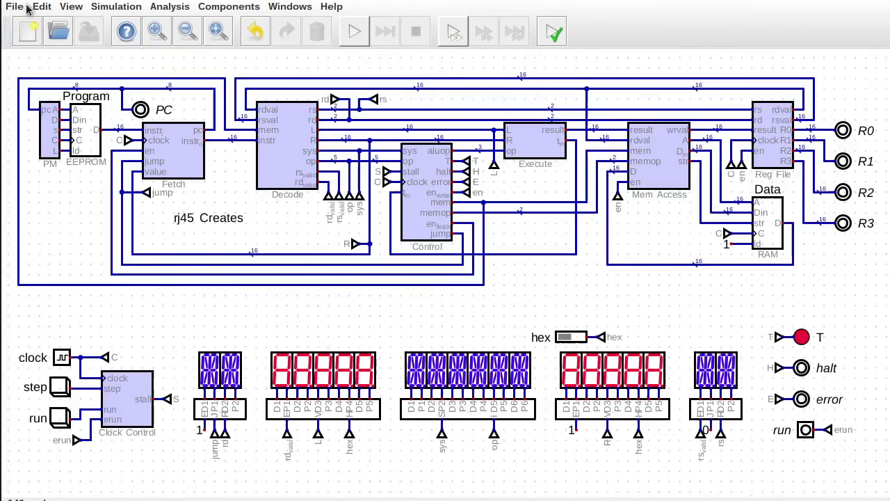
Step: Simulate the main circuit, step through the first instructions, run the program continuously, and stop the simulation
left_click(348, 39)
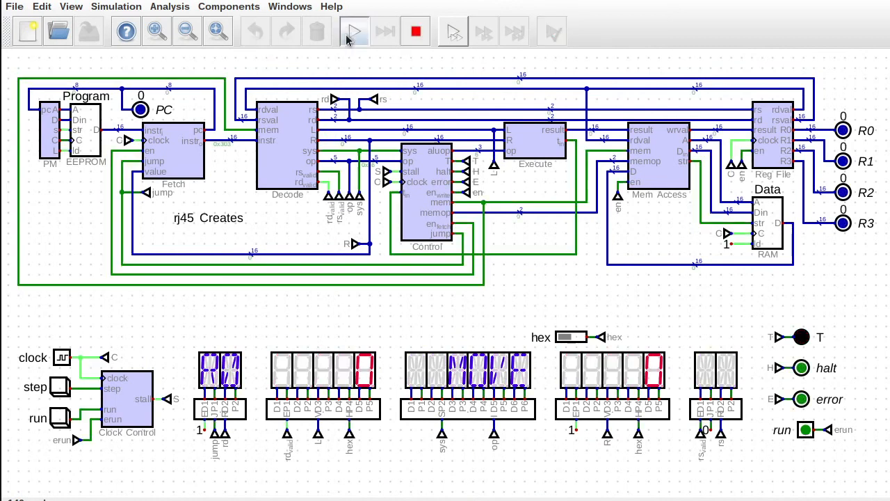
left_click(56, 389)
left_click(55, 390)
left_click(53, 394)
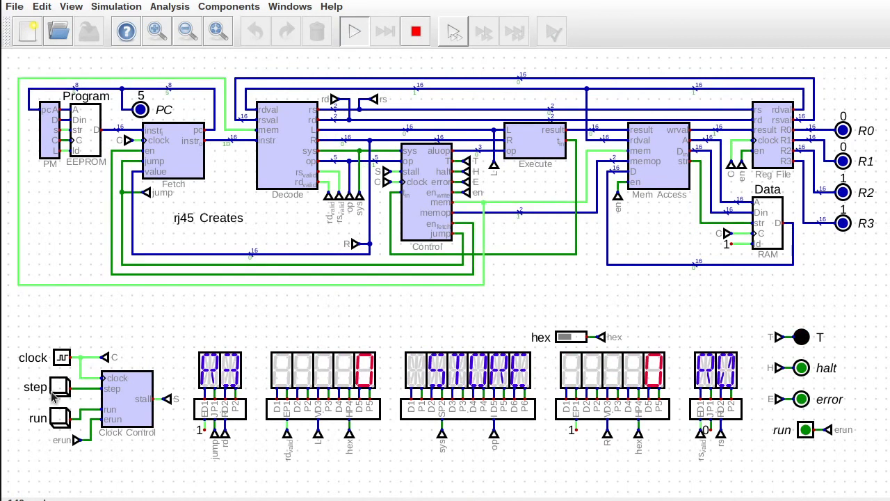
left_click(53, 393)
left_click(53, 393)
left_click(59, 418)
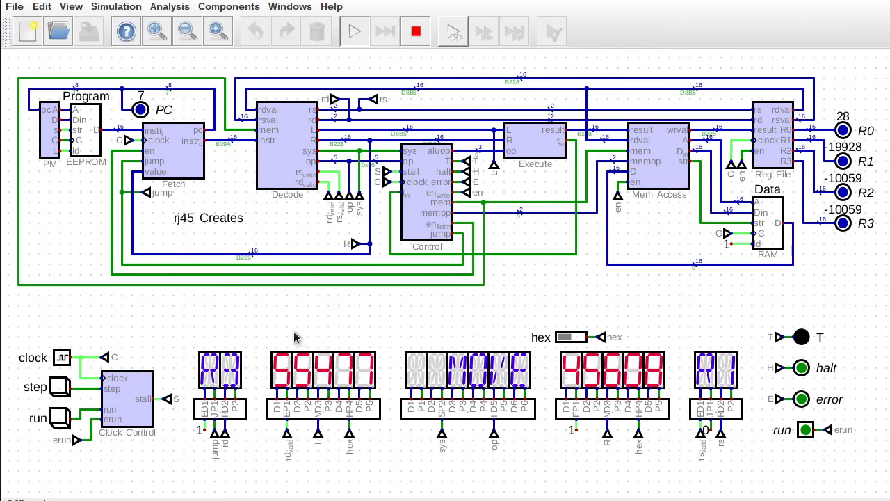
left_click(416, 31)
Step: Run a speed test on the main processor circuit and dismiss the result
left_click(114, 7)
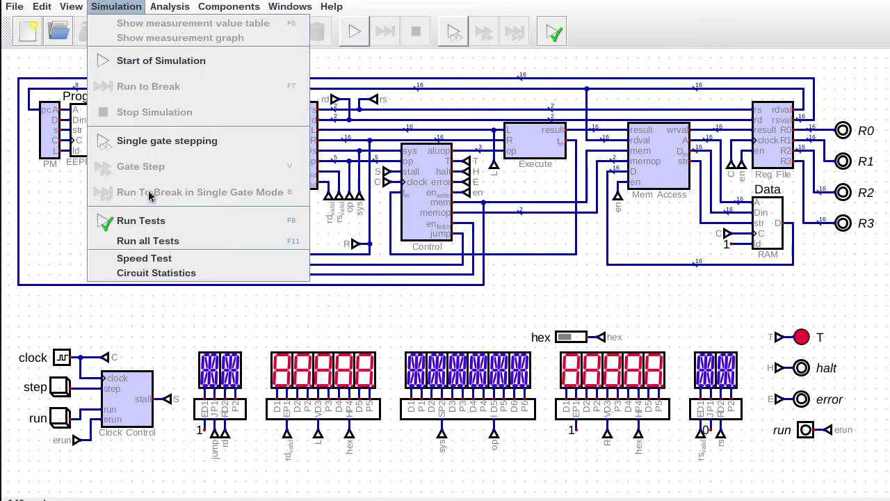
left_click(164, 257)
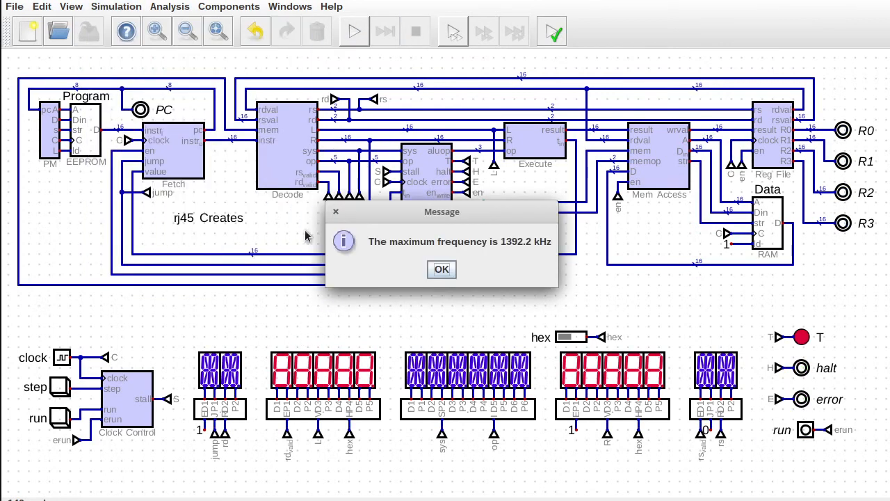
left_click(441, 269)
Step: Run all tests across the project's circuit files and widen the results table to read the control.dig entry
left_click(115, 6)
left_click(146, 238)
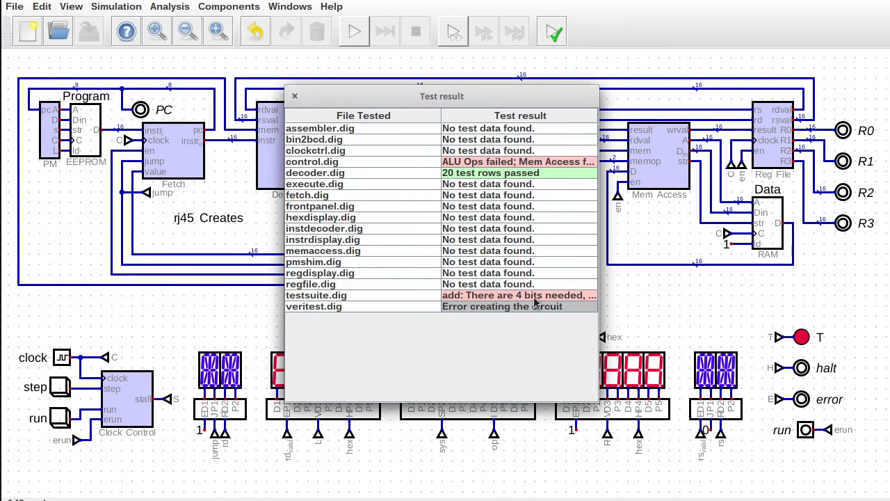
left_click_drag(598, 312, 793, 312)
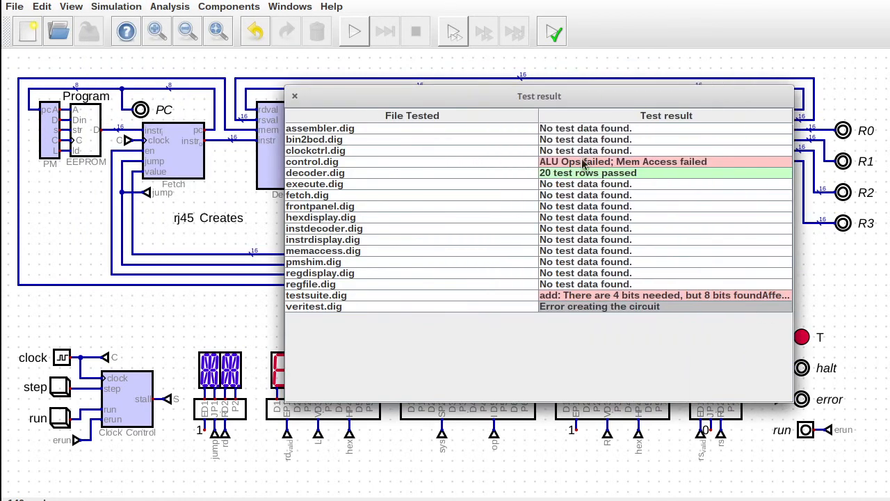
left_click(292, 98)
Step: Open the Control circuit, run its tests, and examine the ALU Ops and Mem Access results
left_click(457, 218)
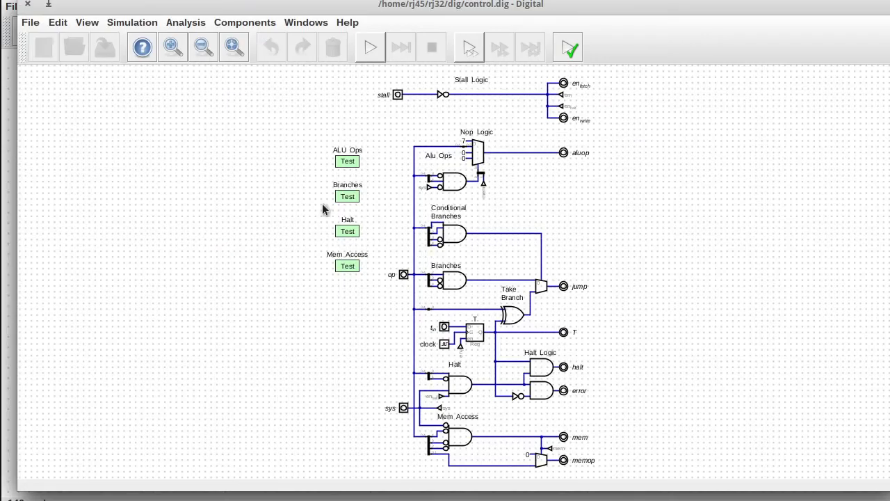
left_click(129, 22)
left_click(139, 238)
left_click_drag(615, 230, 844, 272)
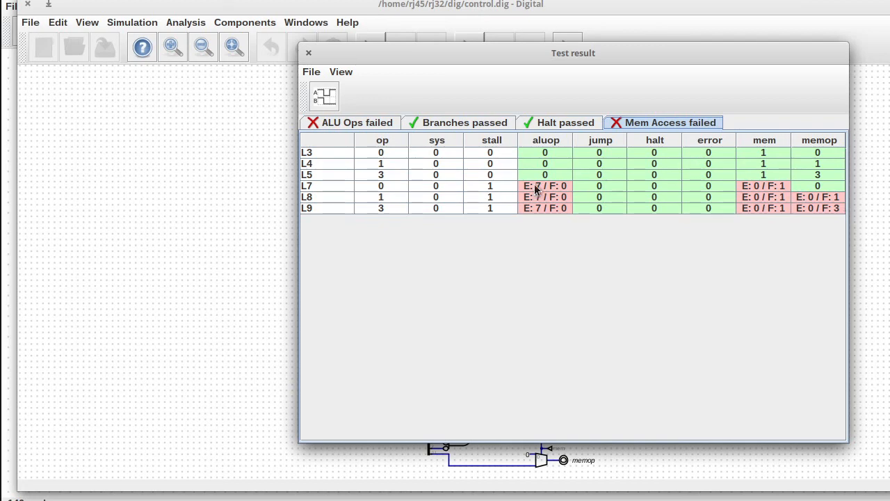
left_click(356, 122)
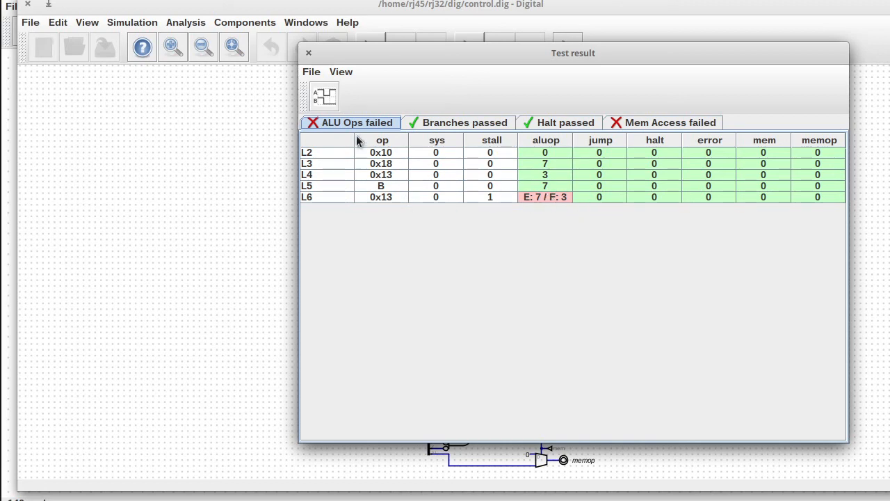
left_click(653, 124)
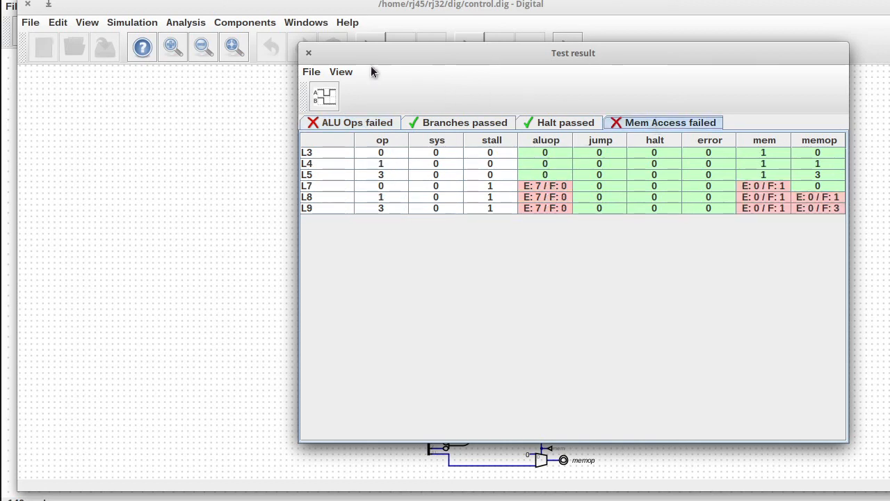
left_click(309, 53)
Step: Change the stalled rows of the Mem Access test to expect aluop 0, mem 1 and memop 0, 1 and 3, and rerun the tests
left_click(347, 266)
left_click(391, 264)
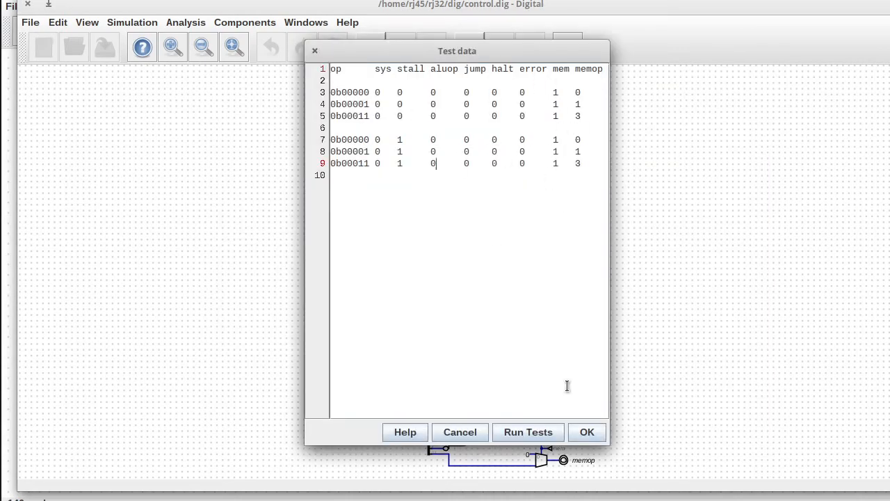
left_click(527, 432)
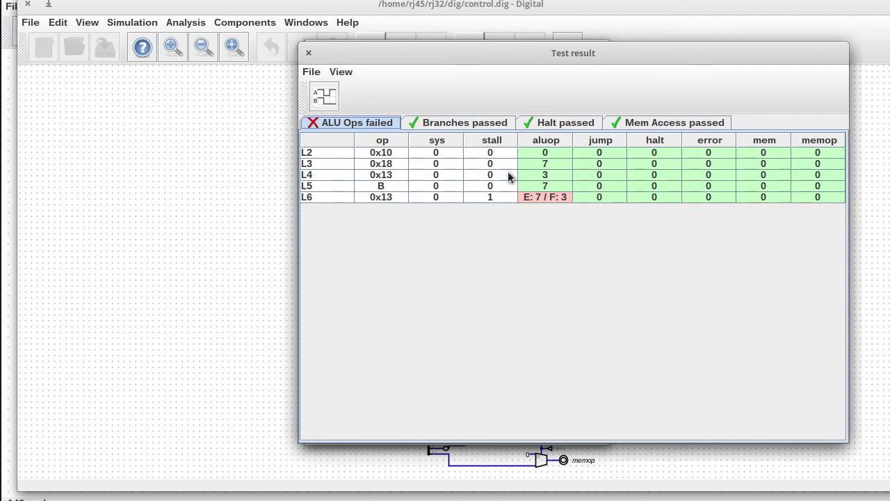
left_click(309, 53)
left_click(587, 431)
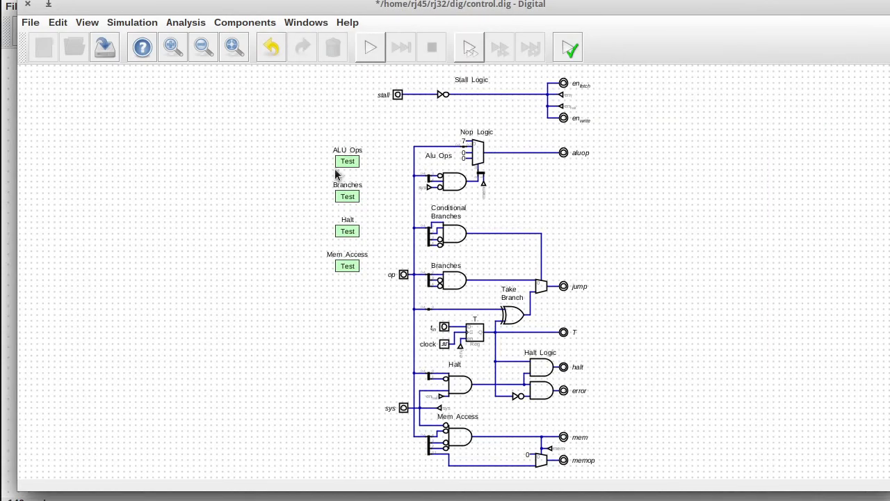
Step: Correct the expected aluop value in the stalled row of the ALU Ops test and save the Control circuit
right_click(340, 164)
left_click(383, 162)
left_click(586, 432)
left_click(104, 46)
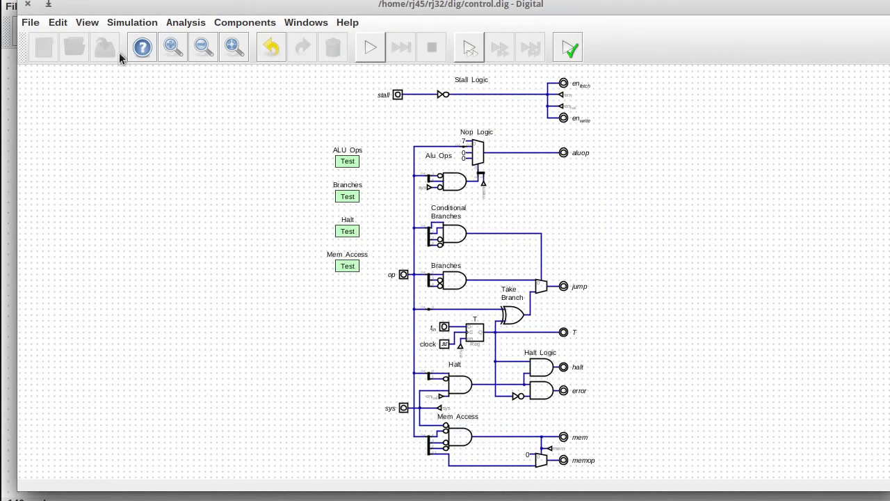
Step: Run all tests across the project's circuit files and close the Control circuit
left_click(132, 23)
left_click(164, 256)
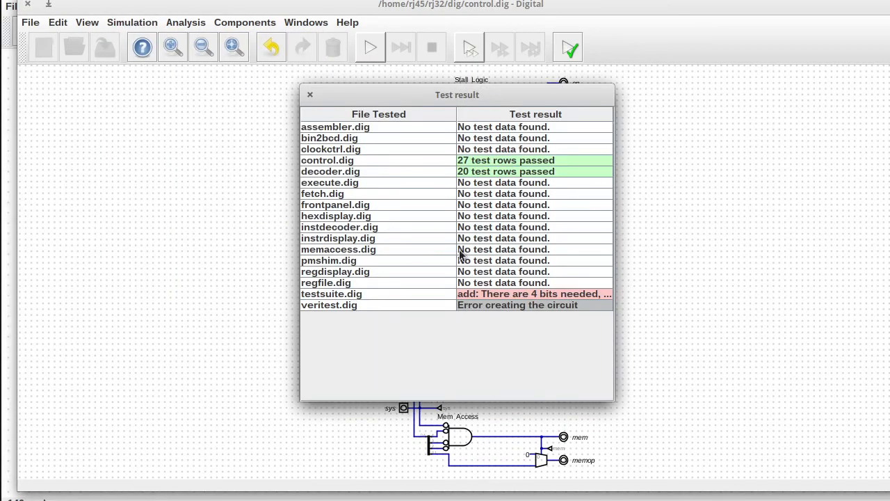
left_click(310, 96)
left_click(26, 5)
Step: Open testsuite.dig from the recent circuits and try to start its simulation
left_click(14, 6)
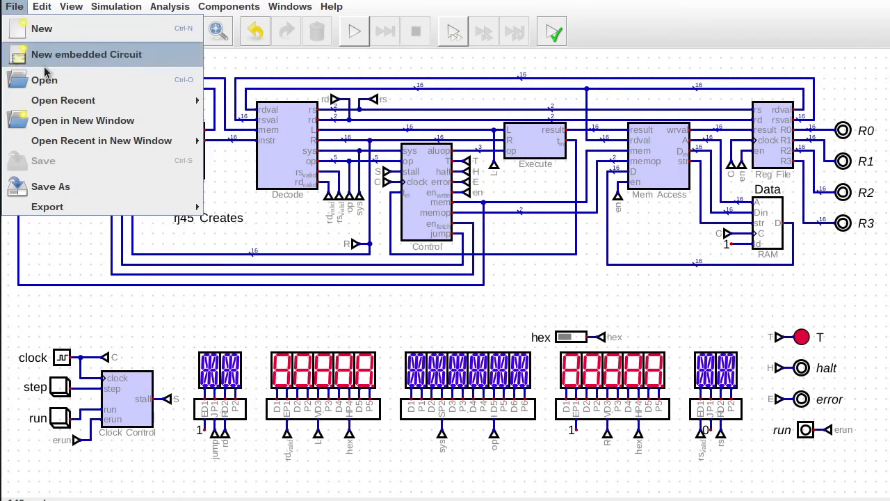
mouse_move(92, 102)
left_click(258, 160)
left_click(355, 30)
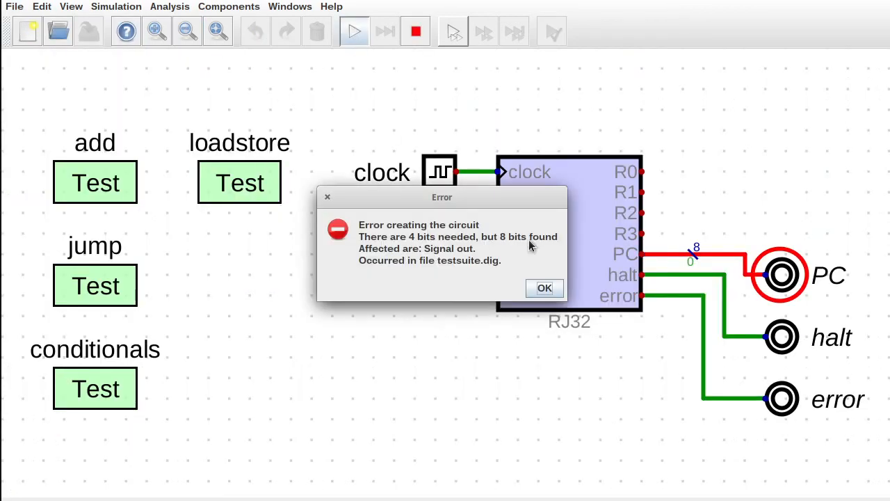
left_click(545, 288)
Step: Set the PC output of the test suite to 8 data bits, save the circuit, and start its simulation
right_click(792, 280)
type("8")
left_click(883, 374)
left_click(91, 29)
left_click(353, 33)
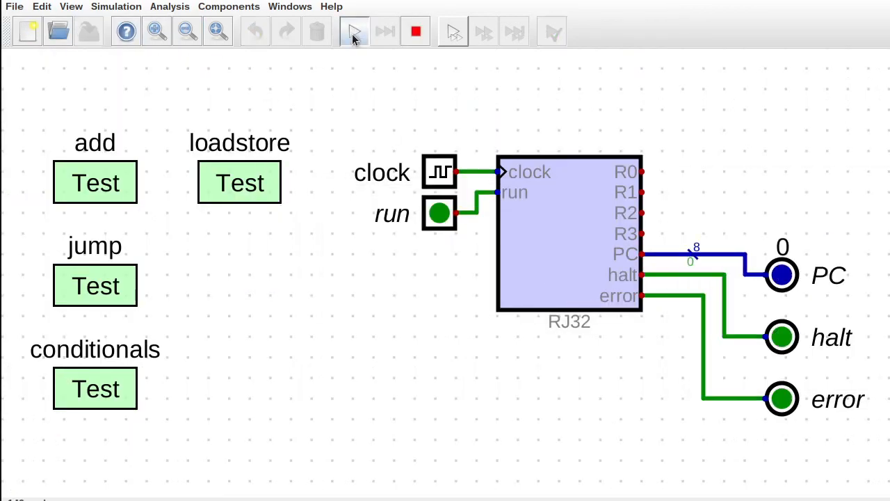
Step: Stop the simulation and run the test suite's add, conditionals, jump and loadstore tests
left_click(416, 31)
left_click(92, 6)
left_click(199, 228)
key("F8")
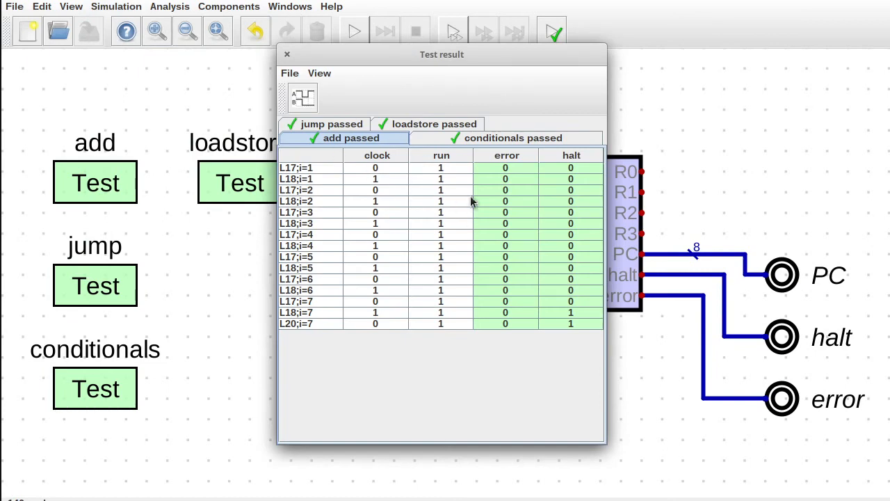
left_click(285, 55)
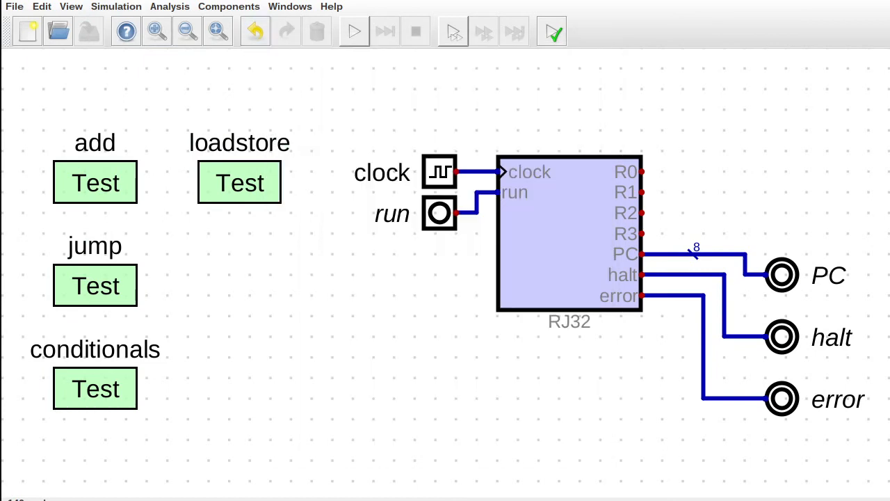
Step: Reopen the front panel circuit and briefly start and stop its simulation
left_click(14, 6)
mouse_move(60, 100)
left_click(239, 113)
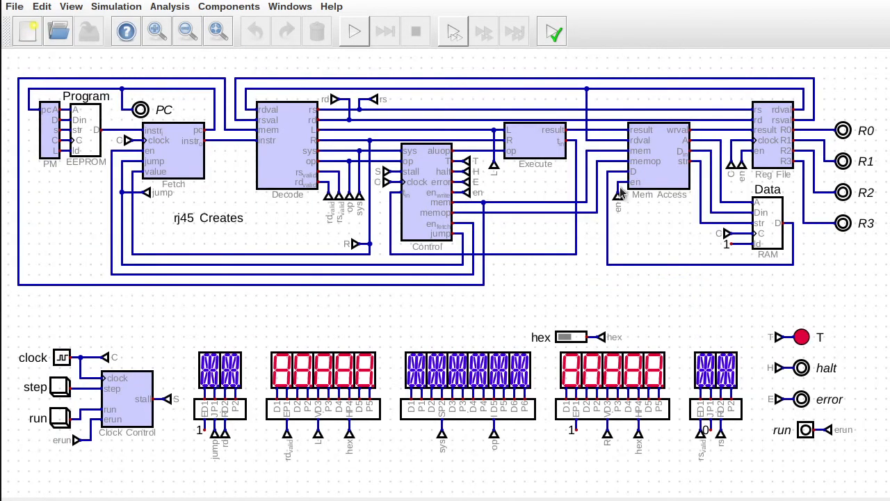
left_click(355, 32)
left_click(416, 31)
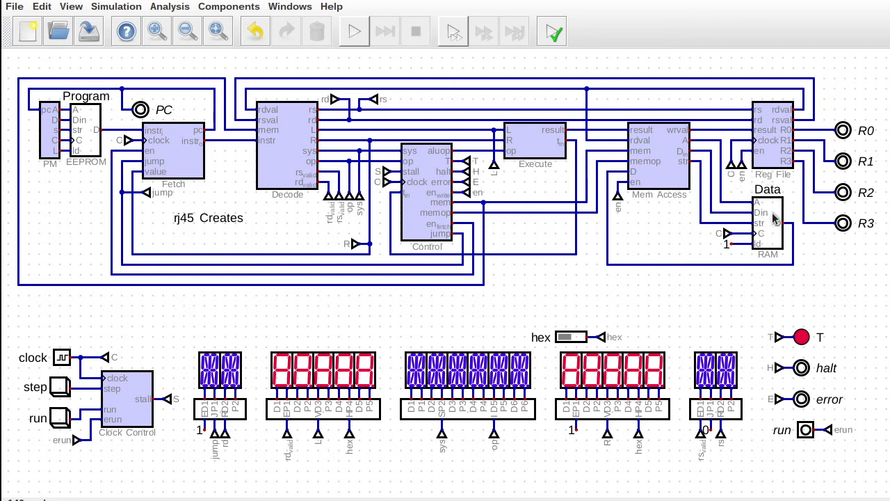
Step: Replace the Data RAM with a Block-RAM with separated ports and reconnect its store and clock inputs without the constant-driven ld input
left_click(763, 234)
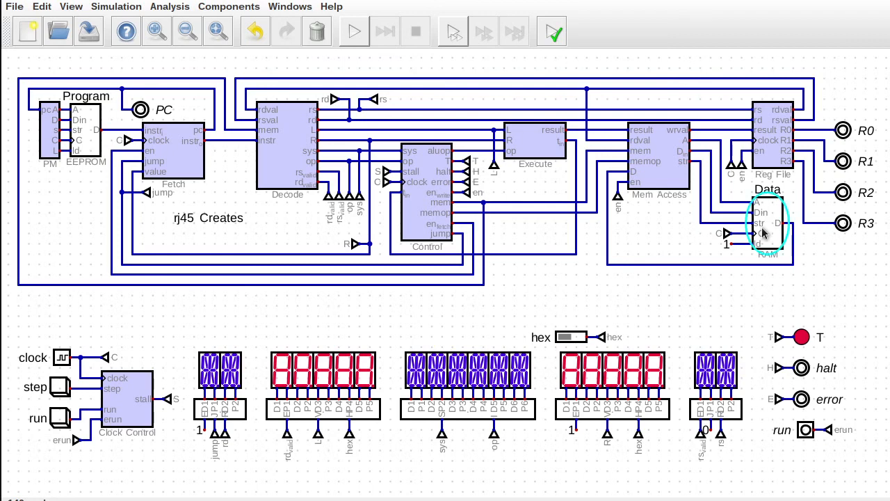
key("Delete")
left_click(228, 6)
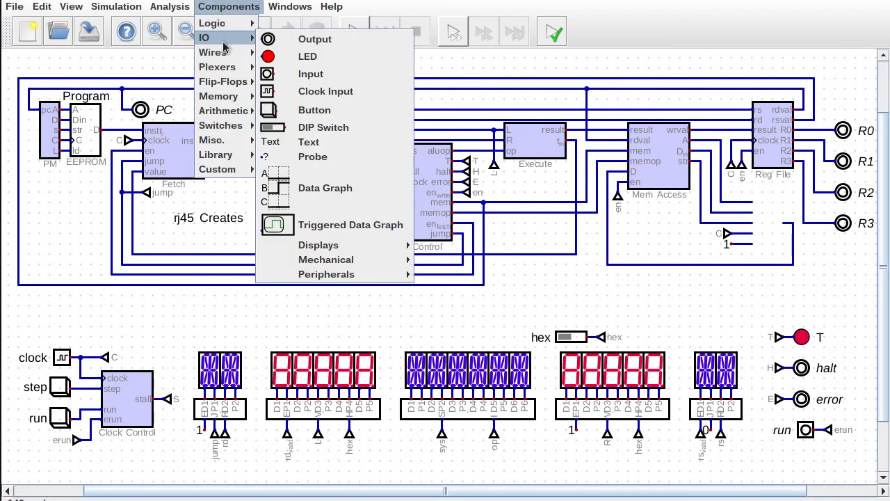
mouse_move(255, 101)
mouse_move(302, 96)
left_click(522, 148)
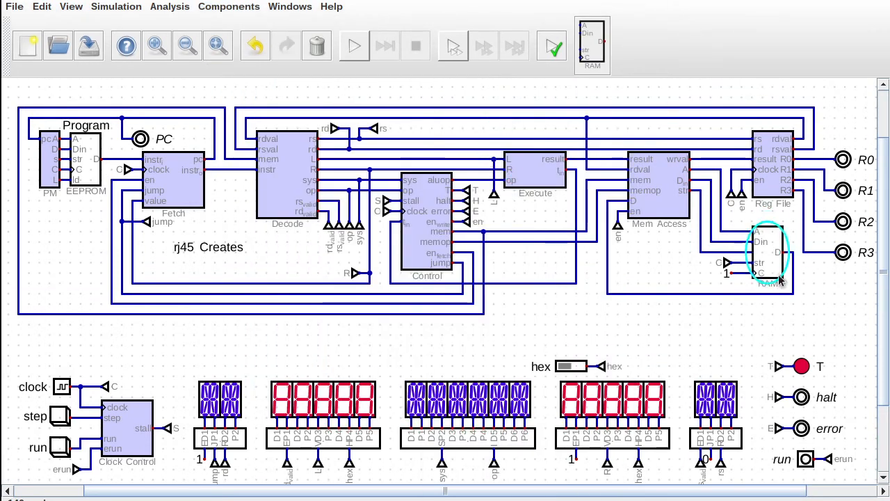
left_click(754, 233)
left_click_drag(681, 245, 758, 275)
left_click_drag(759, 275, 759, 286)
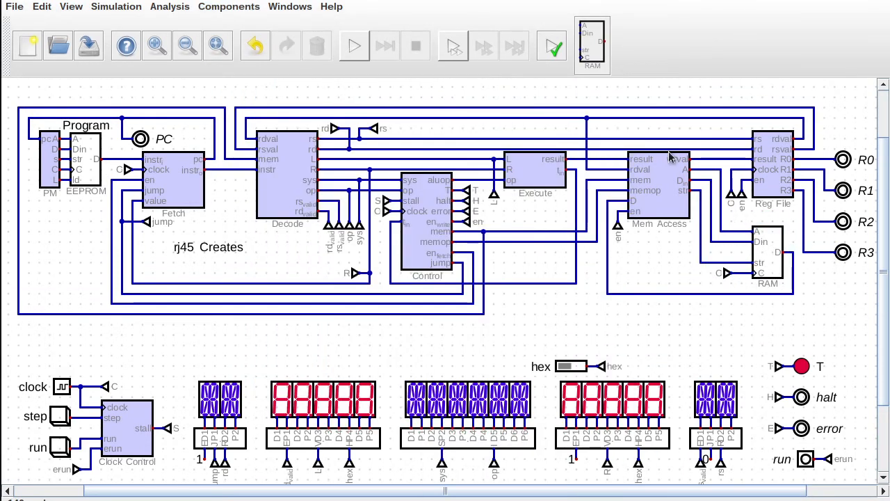
Step: Set the Block-RAM to 16 data bits and 16 address bits, label it Data, and start the simulation
key("space")
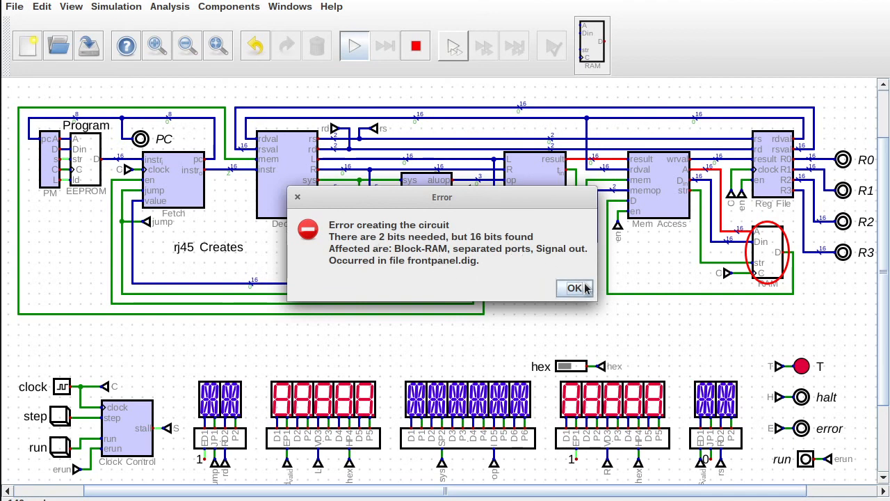
right_click(790, 265)
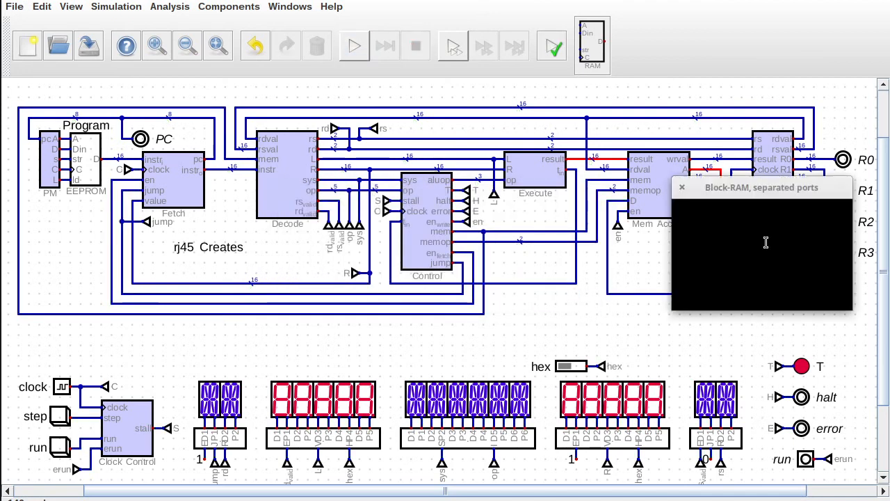
type("6")
left_click(769, 251)
type("6")
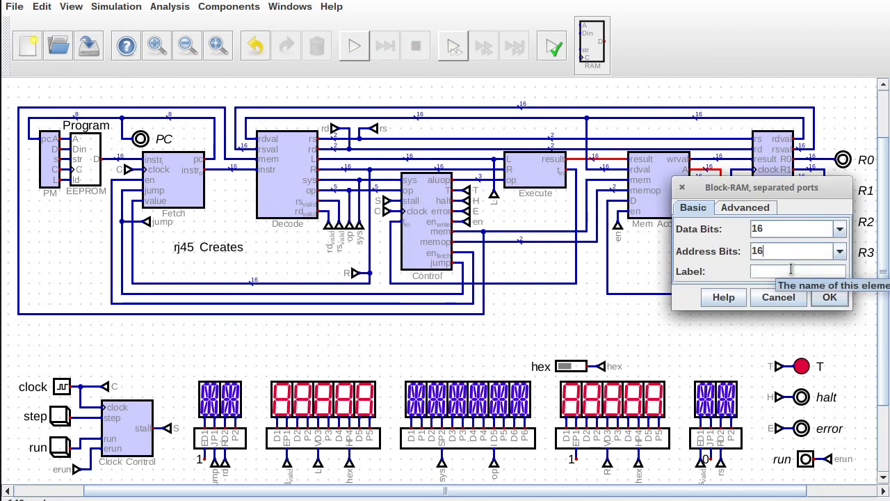
left_click(773, 271)
type("Data")
key("Return")
key("space")
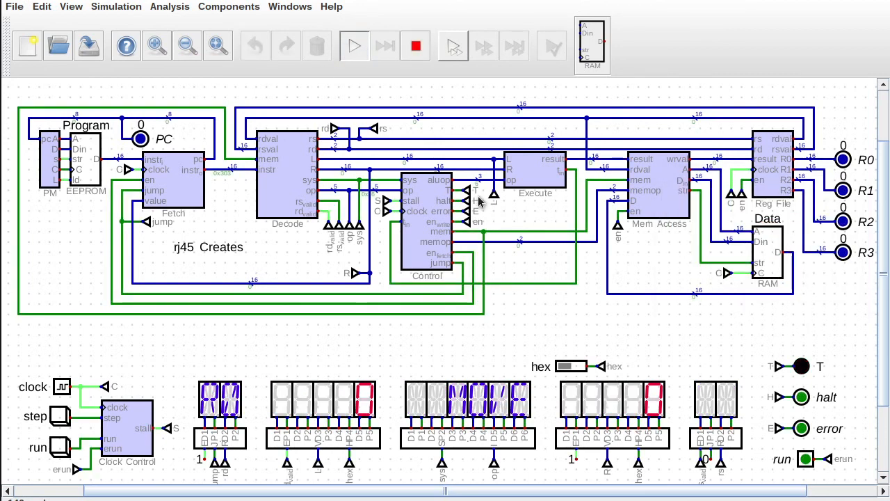
Step: Single-step the program, switch off the clock input's real-time clock, and restart the simulation
left_click(59, 419)
left_click(58, 415)
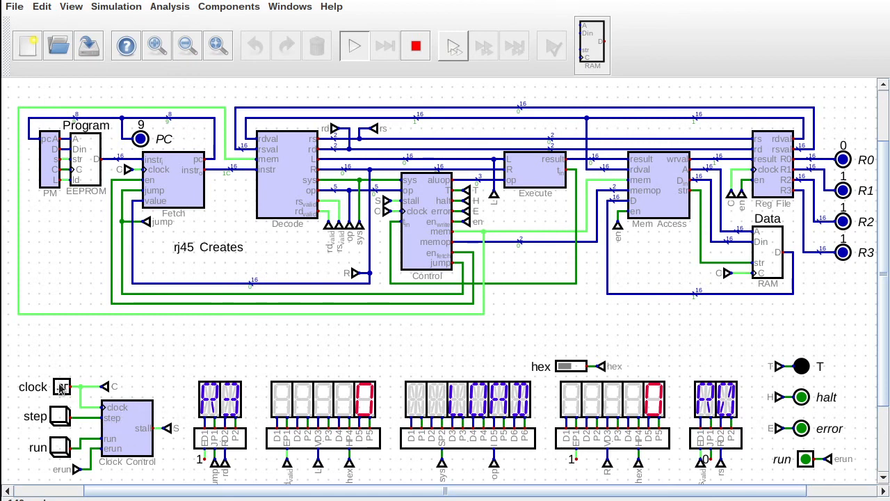
left_click(416, 45)
right_click(62, 387)
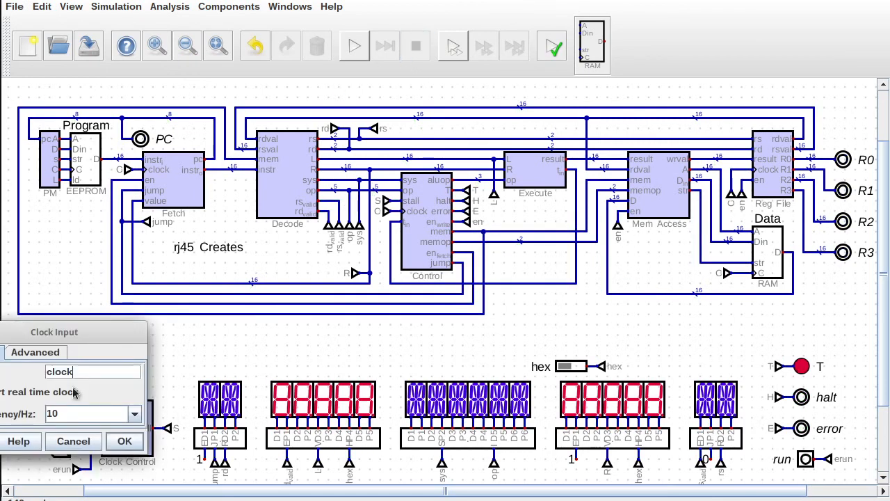
left_click(195, 438)
left_click(354, 45)
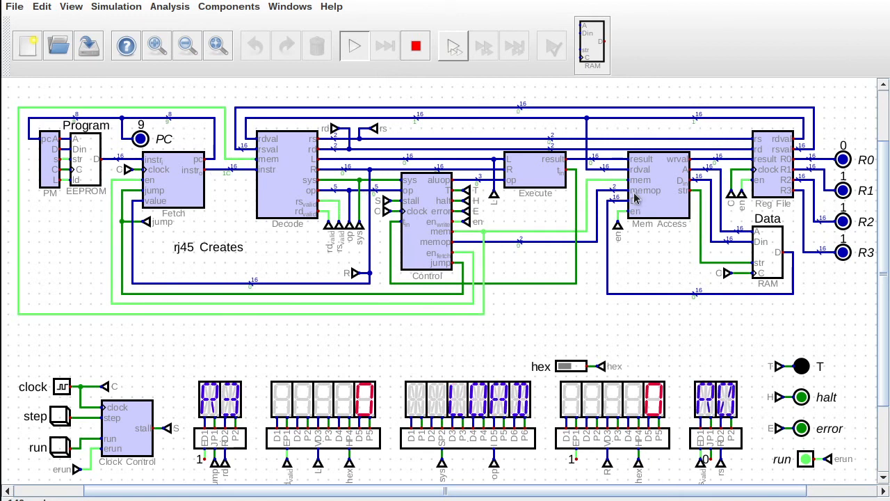
Step: Examine the Data RAM's contents at addresses 0x0000 and 0x0001 during the simulation, and stop it
left_click(774, 255)
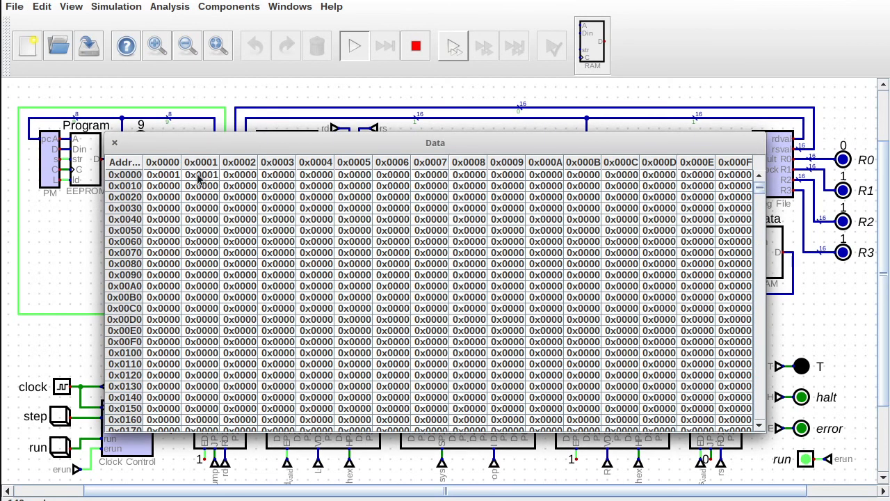
left_click(115, 144)
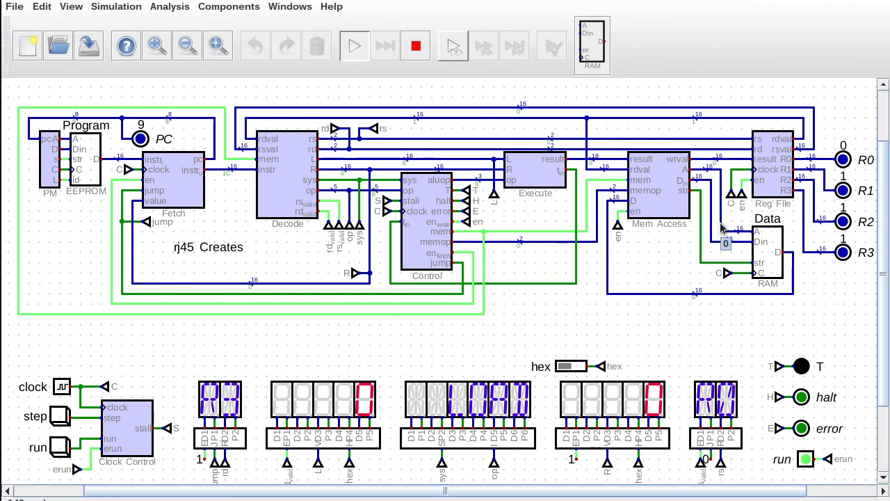
left_click(768, 255)
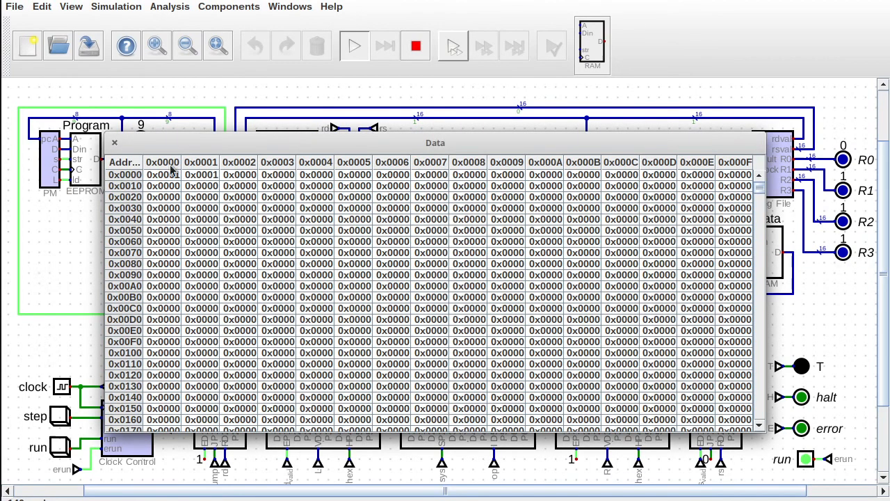
left_click(115, 144)
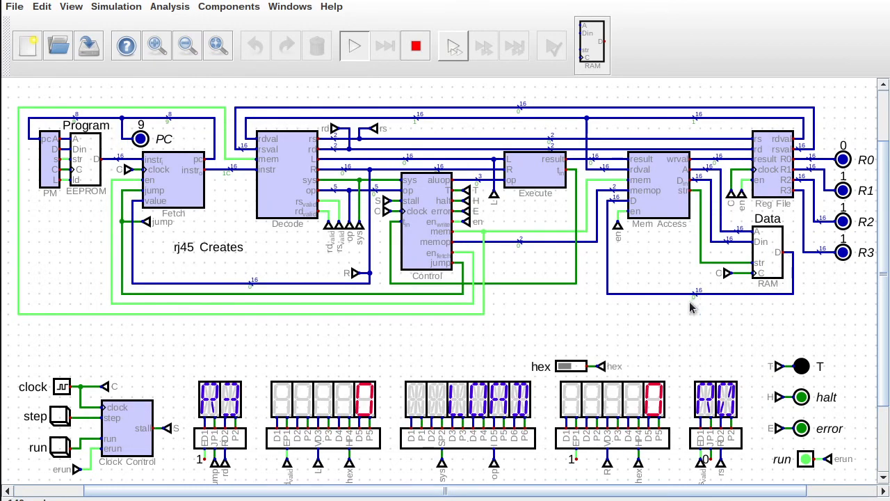
left_click(415, 45)
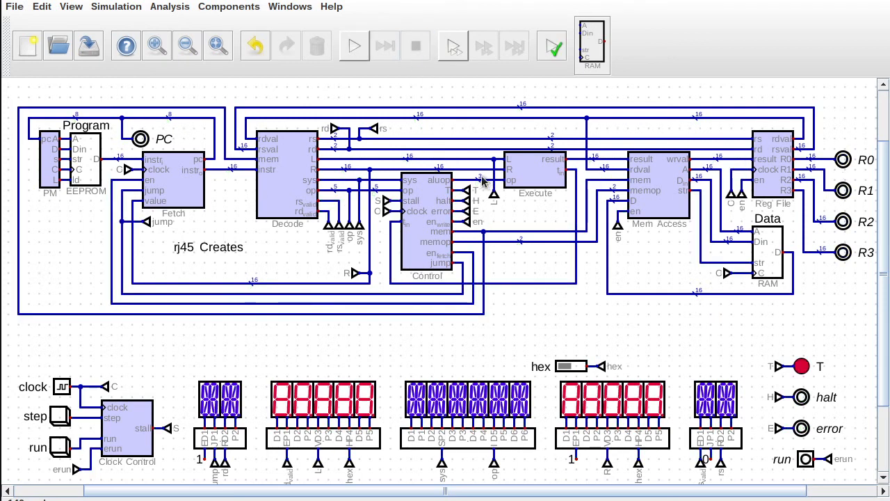
Step: Move the RAM's clock tunnel away from the block and insert a NOT gate between it and the clock input
double_click(726, 273)
left_click(723, 308)
mouse_move(706, 262)
left_mouse_down()
mouse_move(753, 285)
mouse_move(712, 273)
left_mouse_up()
left_click(731, 263)
left_click(753, 263)
left_click(254, 10)
mouse_move(229, 23)
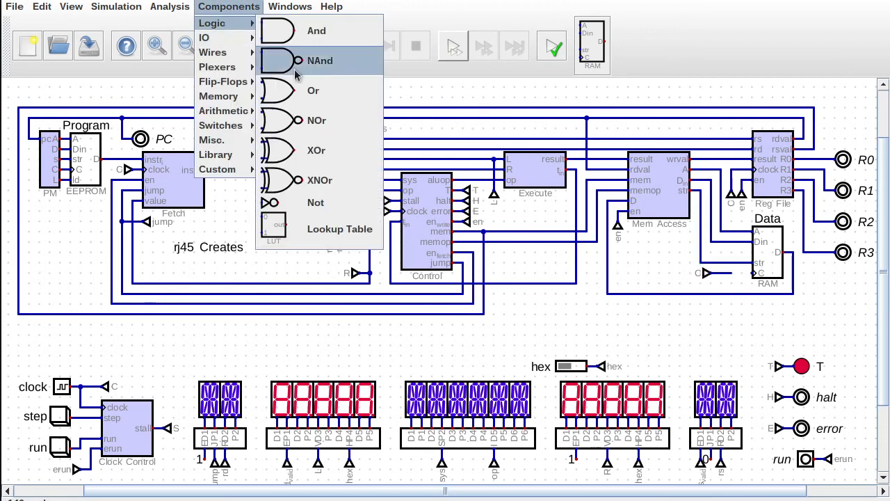
left_click(314, 201)
left_click(730, 273)
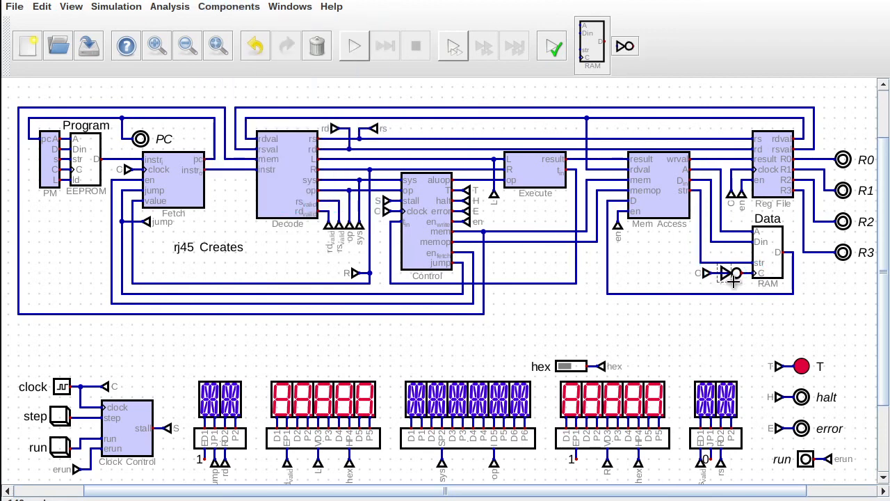
Step: Simulate the front panel with manual clock toggles up to the LOAD instruction at PC 9, and stop it
left_click(354, 45)
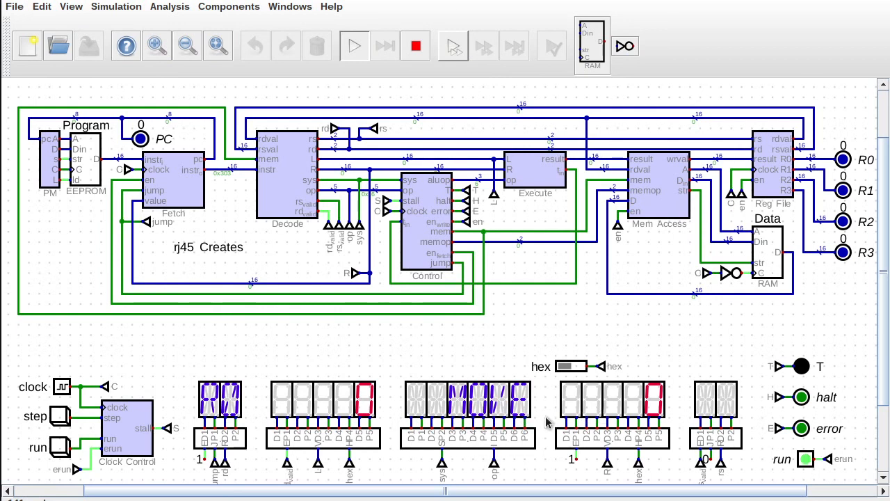
left_click(58, 390)
left_click(58, 391)
left_click(58, 391)
left_click(57, 390)
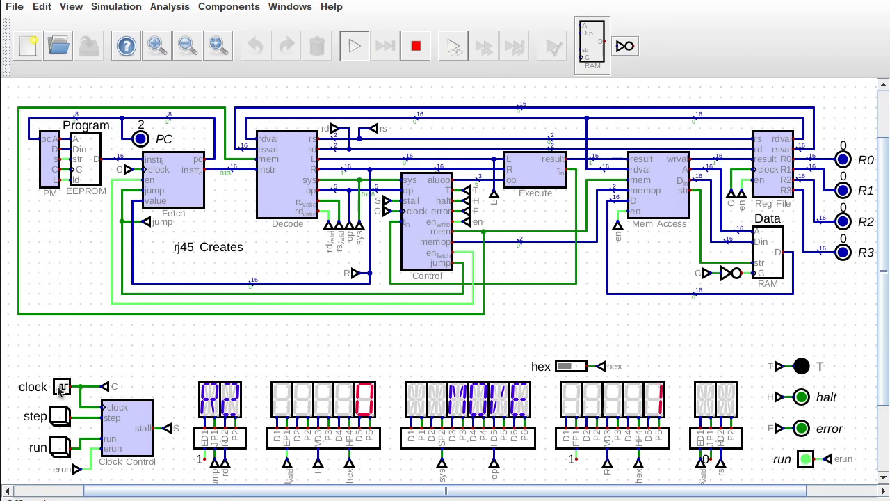
left_click(57, 390)
left_click(58, 391)
left_click(58, 390)
left_click(57, 390)
left_click(60, 391)
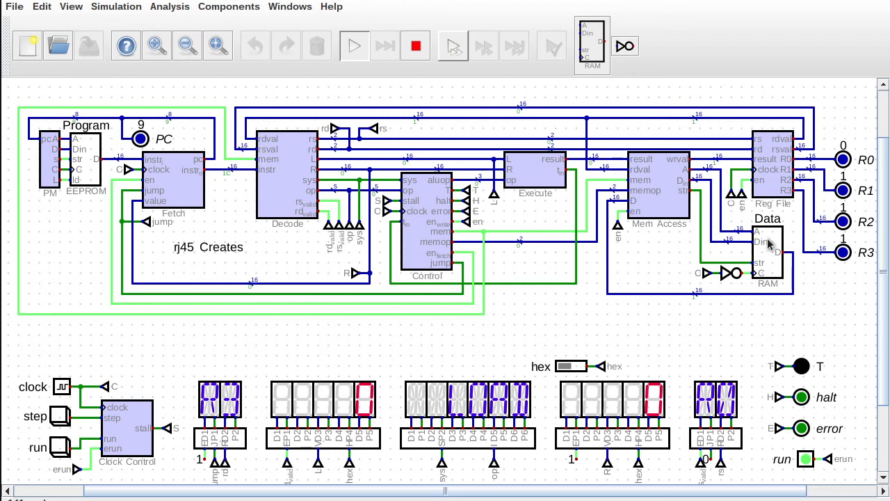
left_click(415, 49)
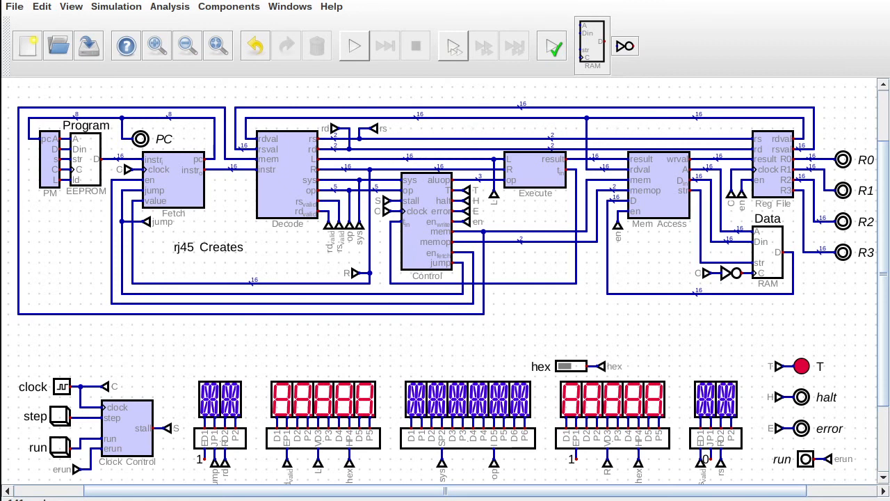
Step: Check the Data RAM's data and address widths and open the Mem Access circuit
right_click(765, 255)
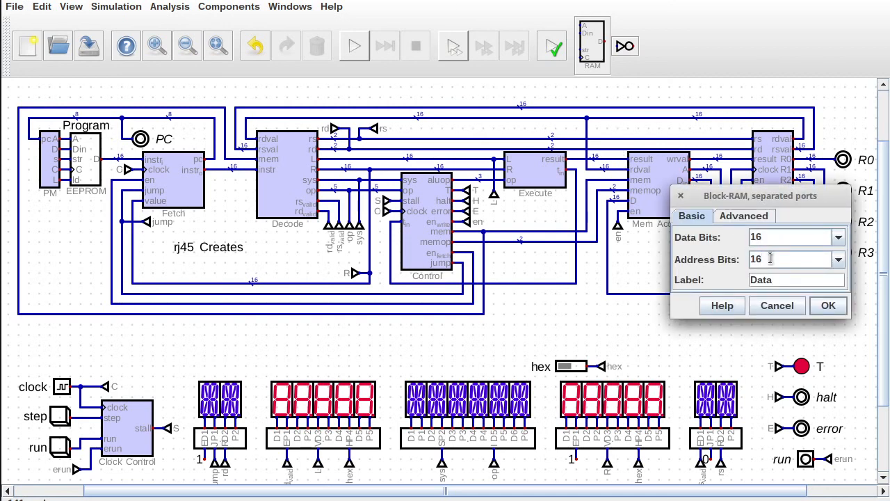
left_click(829, 307)
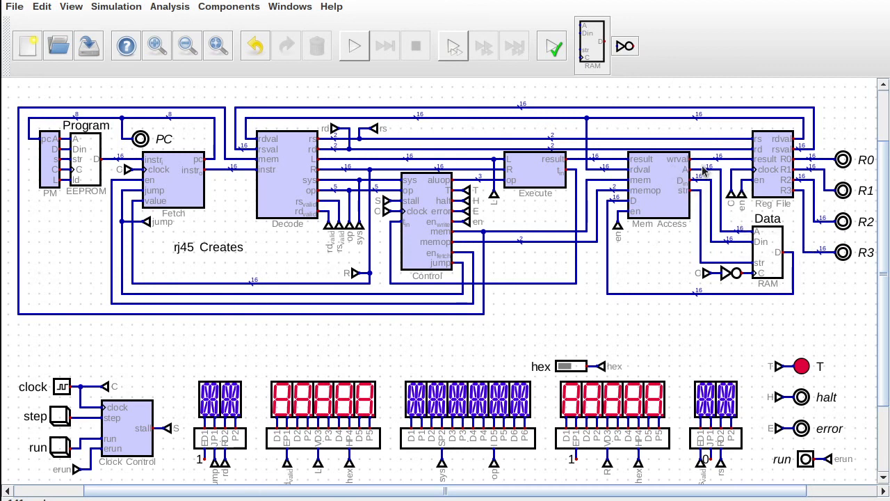
right_click(666, 182)
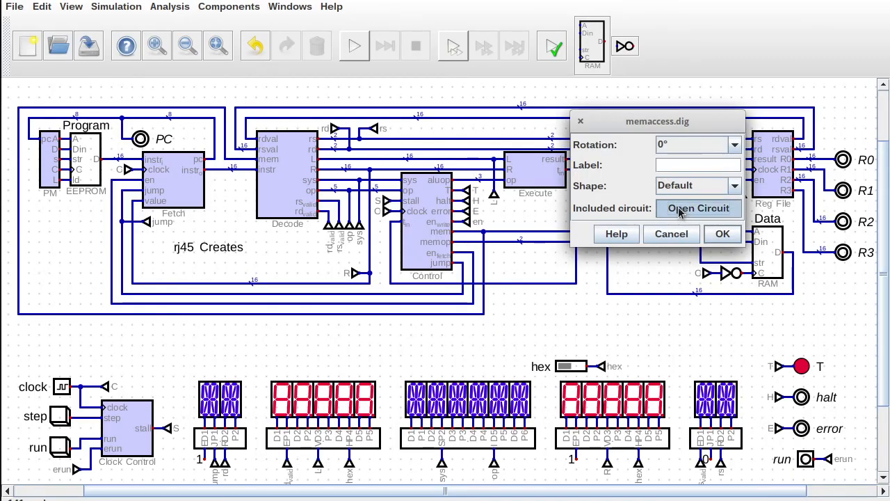
Step: Shorten the result wire in front of output A in Mem Access and place a splitter in the gap
left_click(640, 148)
left_click_drag(633, 110, 541, 109)
left_click(242, 23)
mouse_move(247, 40)
mouse_move(233, 58)
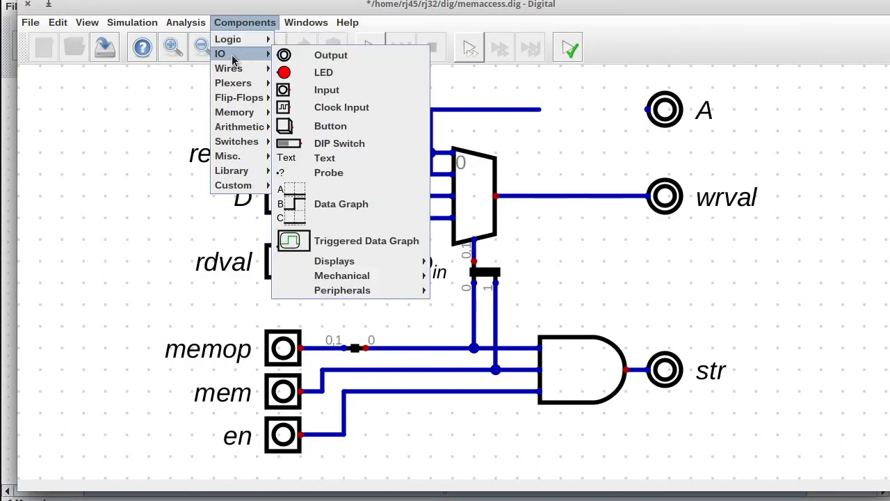
left_click(336, 129)
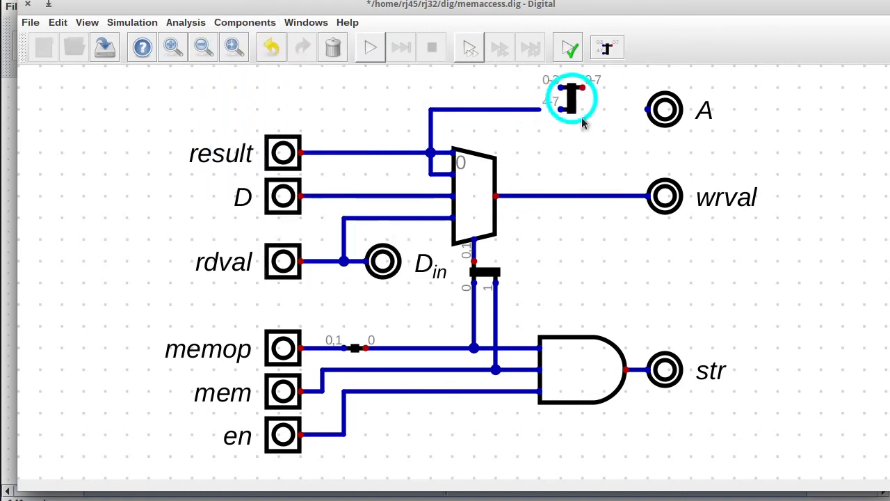
left_click(581, 117)
Step: Set the splitter's input splitting to 16 and output splitting to 14, and wire it between the result line and output A
right_click(572, 111)
type("16")
mouse_move(591, 116)
left_mouse_down()
mouse_move(571, 112)
mouse_move(571, 134)
left_mouse_up()
type("14")
left_click(639, 174)
left_click(541, 109)
left_click(561, 109)
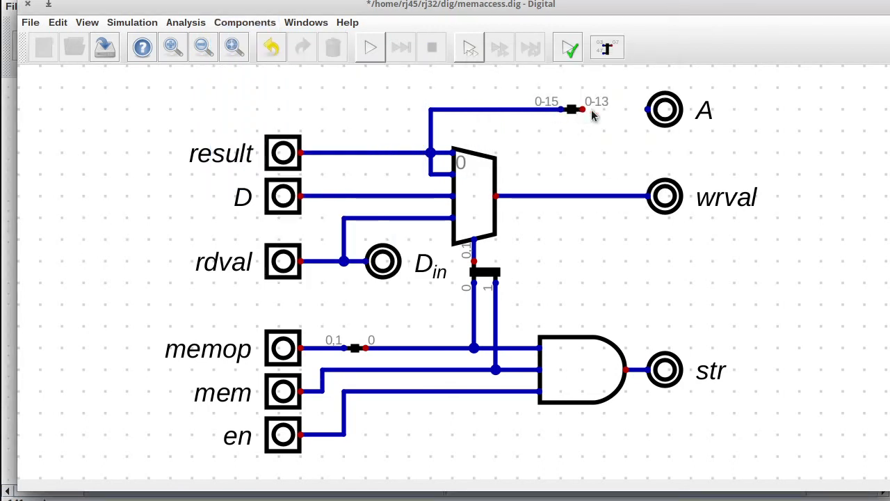
left_click(648, 110)
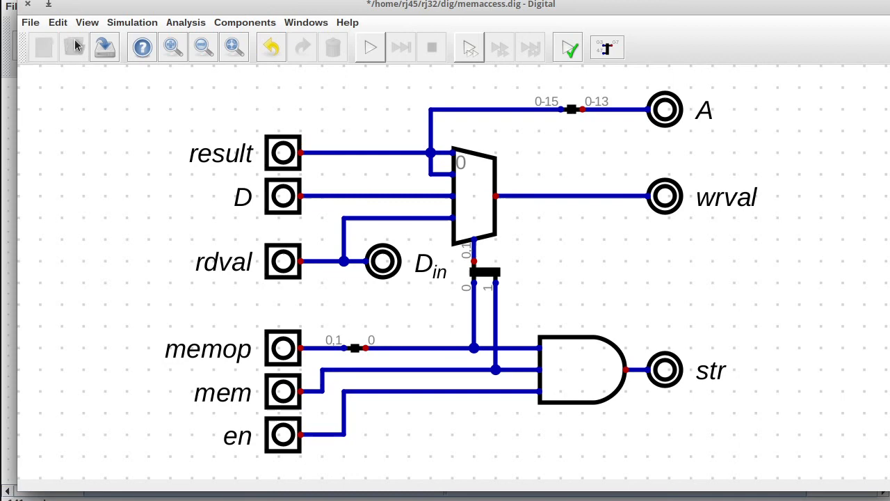
Step: Set output A's data bits to 14, and save the Mem Access and front panel circuits
right_click(671, 110)
double_click(628, 55)
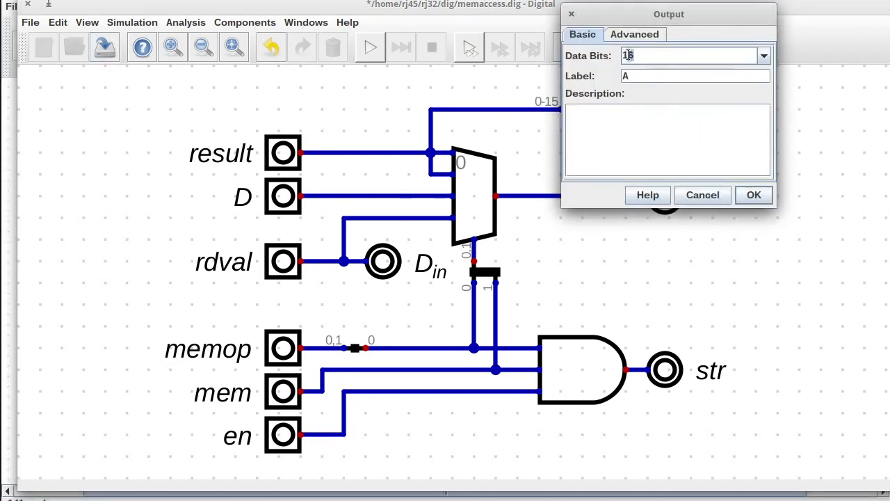
type("14")
left_click(753, 194)
left_click(104, 47)
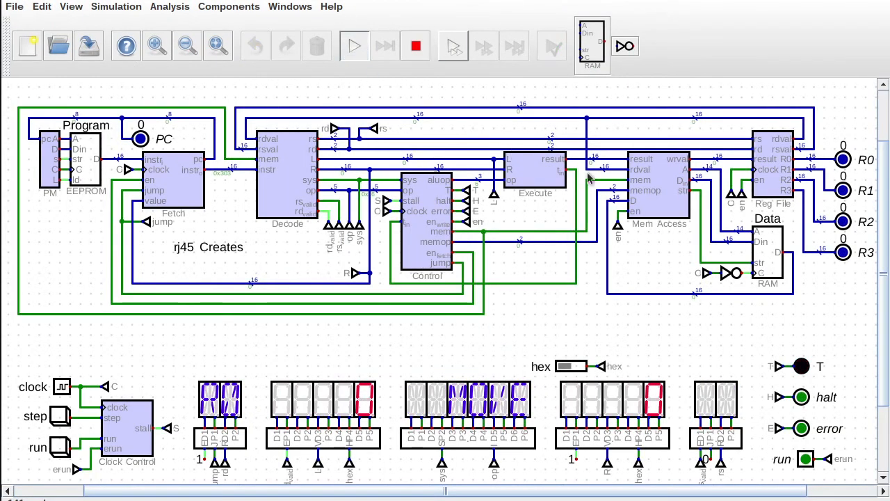
left_click(416, 46)
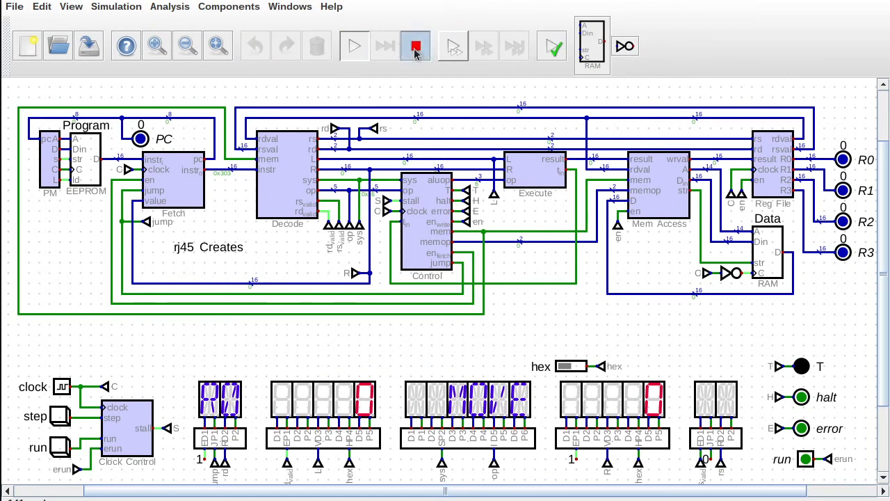
left_click(93, 51)
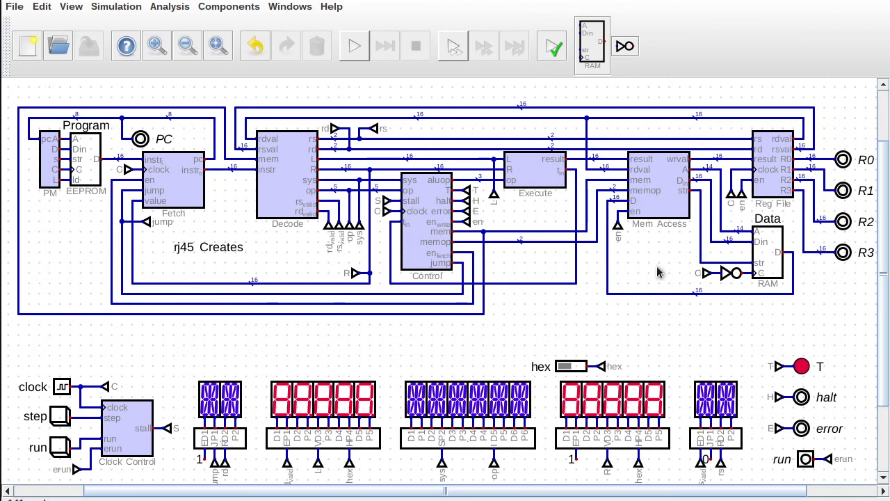
Step: Delete the PM and EEPROM blocks with their wiring, and shift the outer mem loop wire farther from the Fetch block
key("F1")
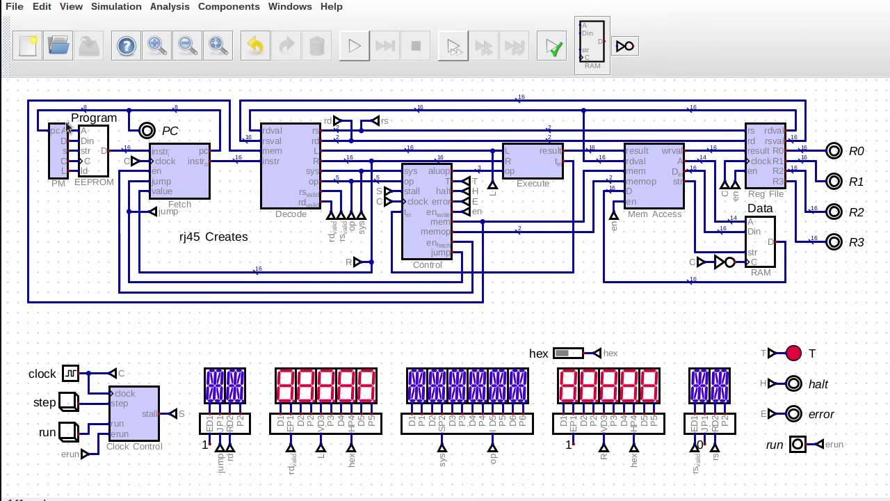
left_click_drag(46, 112, 148, 294)
key("Delete")
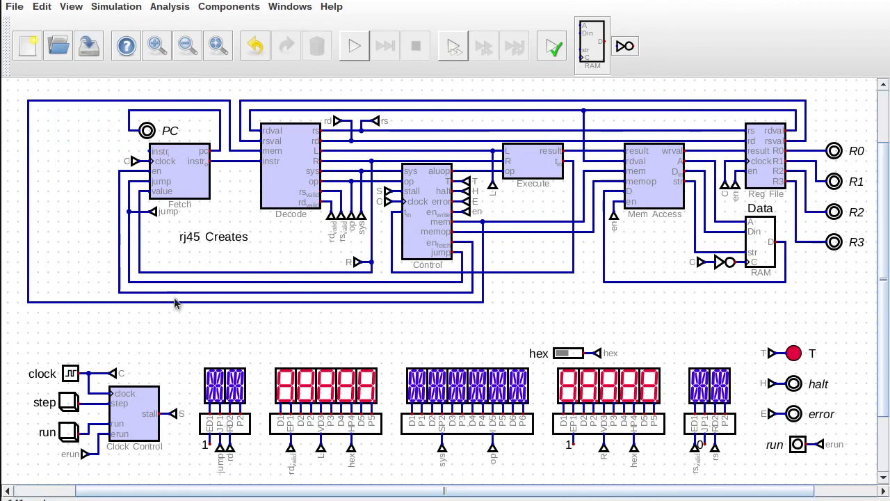
left_click_drag(332, 491, 264, 491)
left_click_drag(76, 87, 148, 327)
left_click_drag(125, 270, 84, 271)
Step: Place a Block-RAM with separated ports in the free space beside the Fetch block
left_click(229, 6)
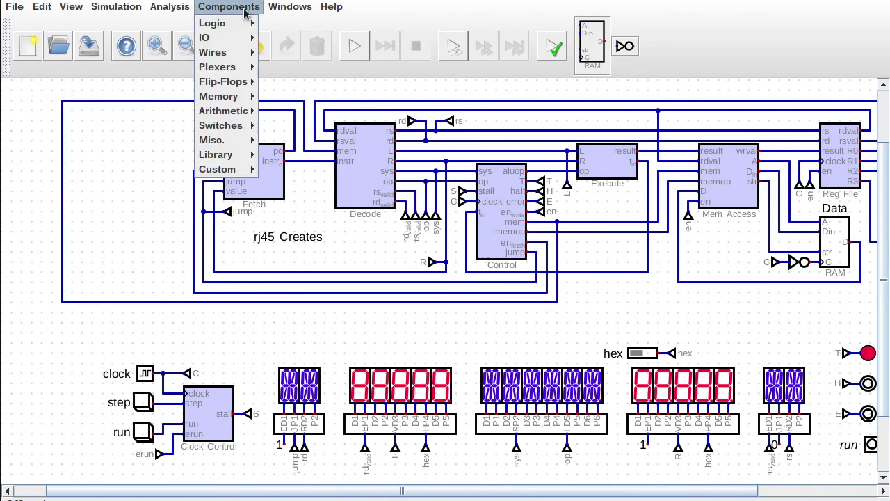
mouse_move(231, 101)
mouse_move(306, 98)
left_click(496, 117)
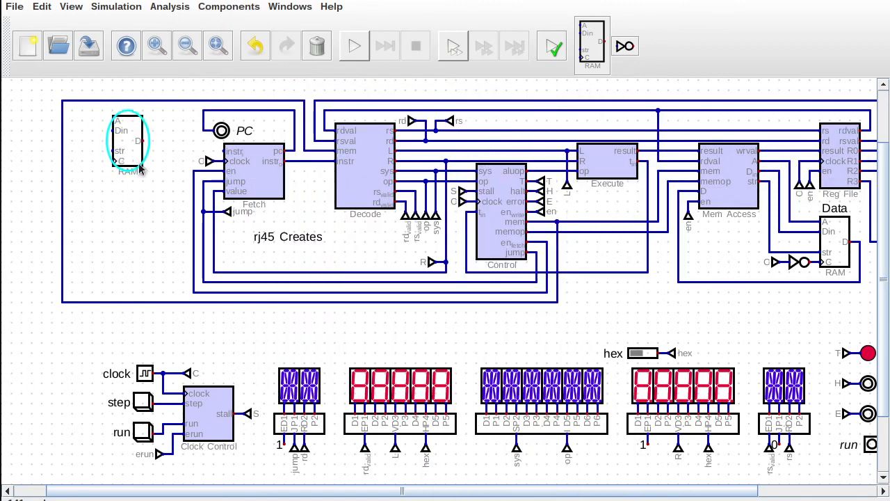
left_click(123, 134)
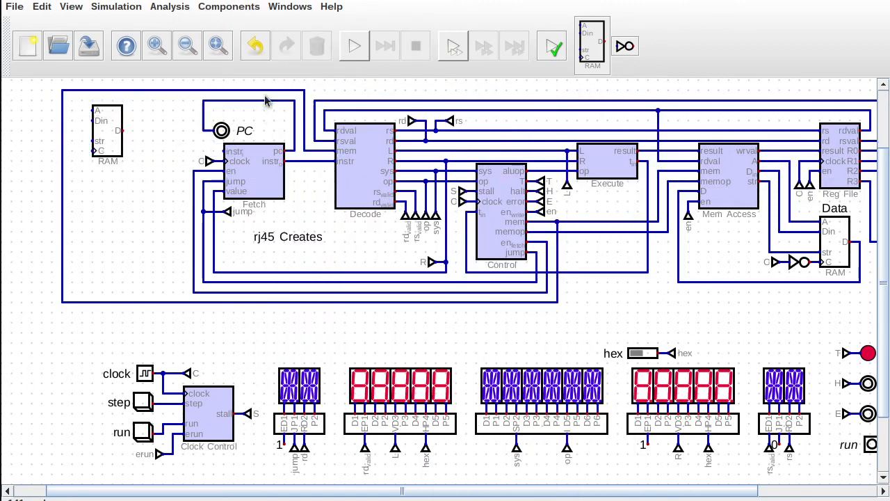
Step: Label the new Block-RAM Program and enable its Program Memory option
right_click(107, 126)
key("Return")
right_click(108, 128)
left_click(91, 96)
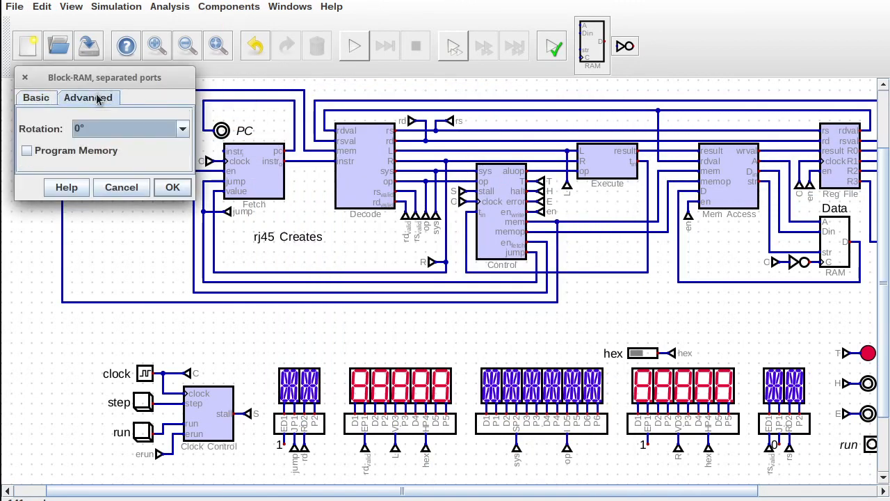
left_click(26, 149)
left_click(171, 184)
Step: Wire the Program RAM's address input A to the PC line above the Fetch block
scroll(193, 144, "up", 2)
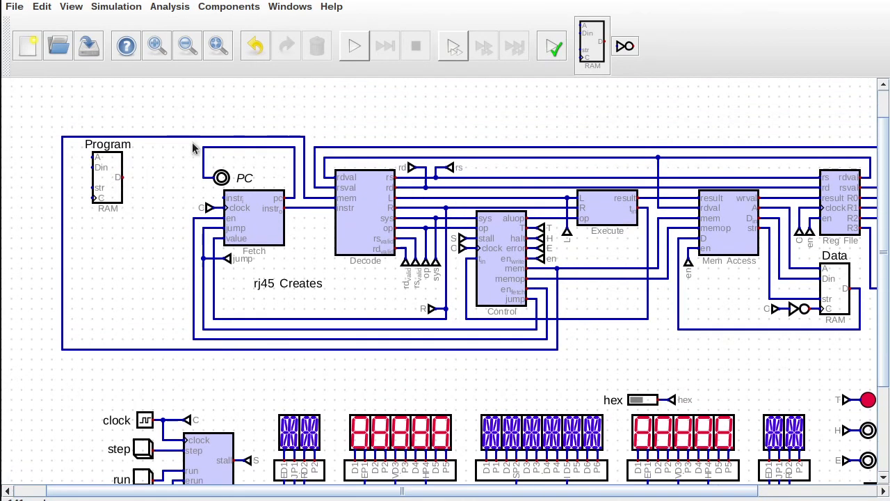
left_click(94, 157)
left_click(203, 137)
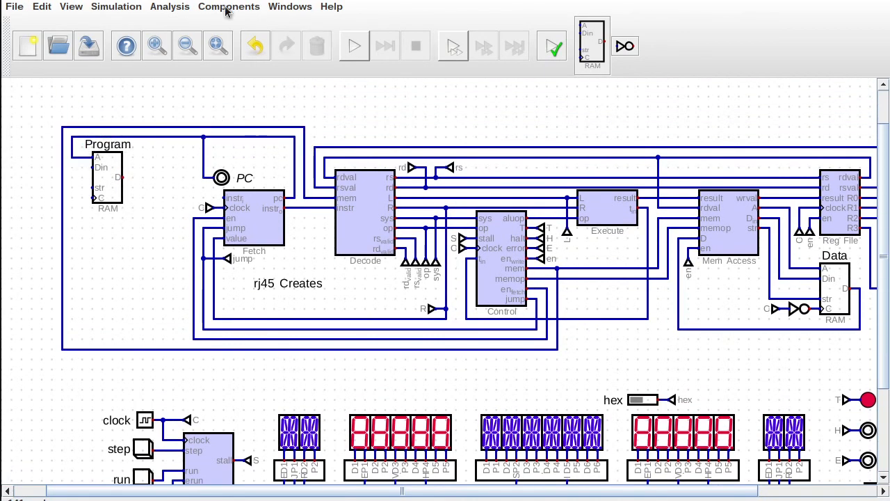
Step: Attach constants with the value 0 to the Program RAM's Din and str inputs
left_click(229, 6)
mouse_move(213, 52)
left_click(284, 82)
left_click(85, 167)
right_click(85, 167)
left_click(378, 220)
left_click(230, 243)
right_click(79, 168)
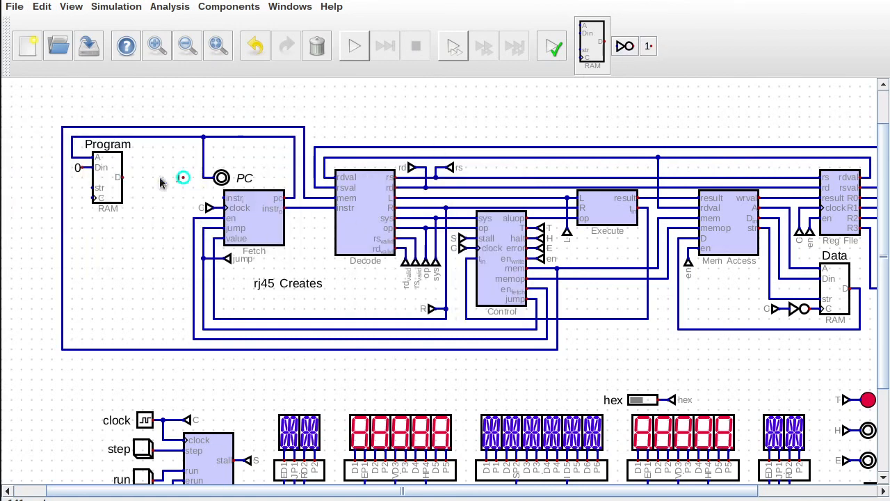
left_click(385, 221)
type("0")
key("Return")
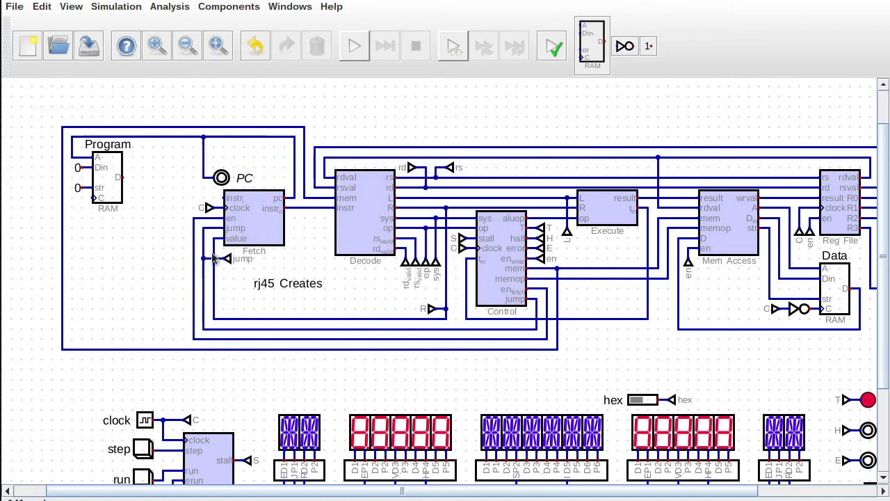
Step: Put a copy of the C tunnel on the Program RAM's clock input and wire its D output to Fetch's instr input
left_click_drag(777, 309, 78, 198)
left_click_drag(123, 178, 223, 198)
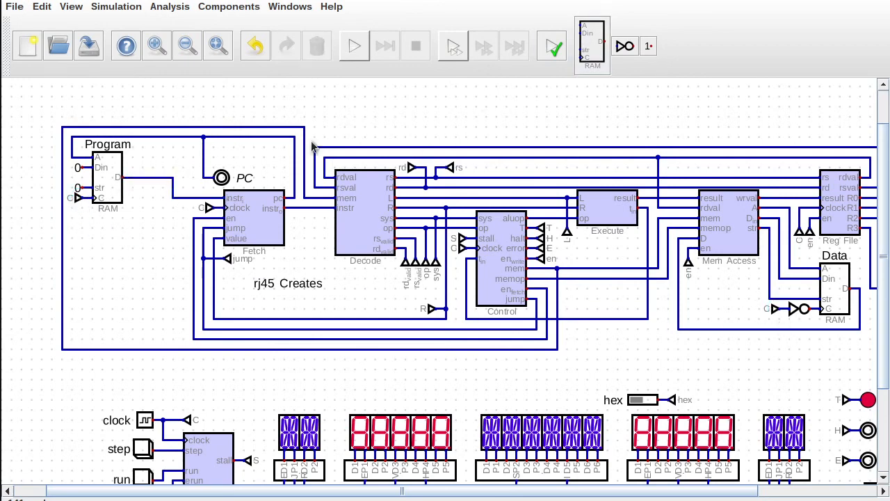
Step: Simulate the front panel and try a single step of the program
left_click(354, 46)
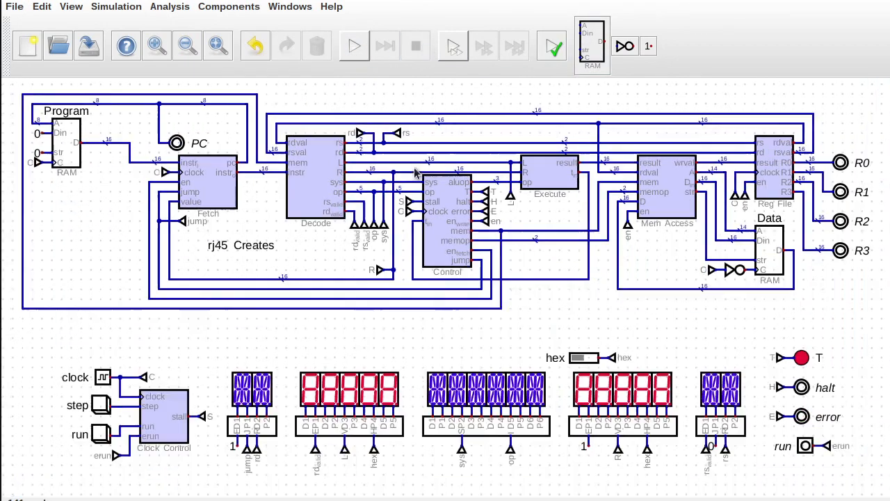
left_click(354, 46)
left_click(99, 409)
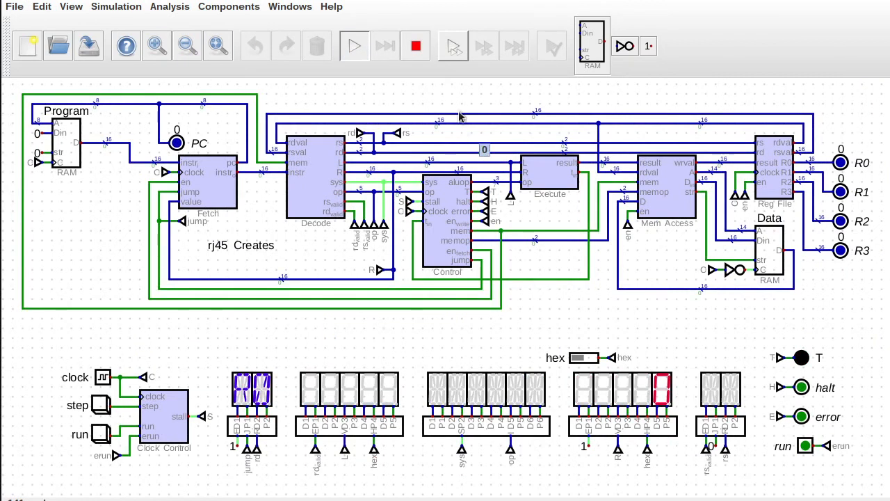
Step: Enable the clock input's real time clock at 10 Hz and restart the simulation
right_click(99, 376)
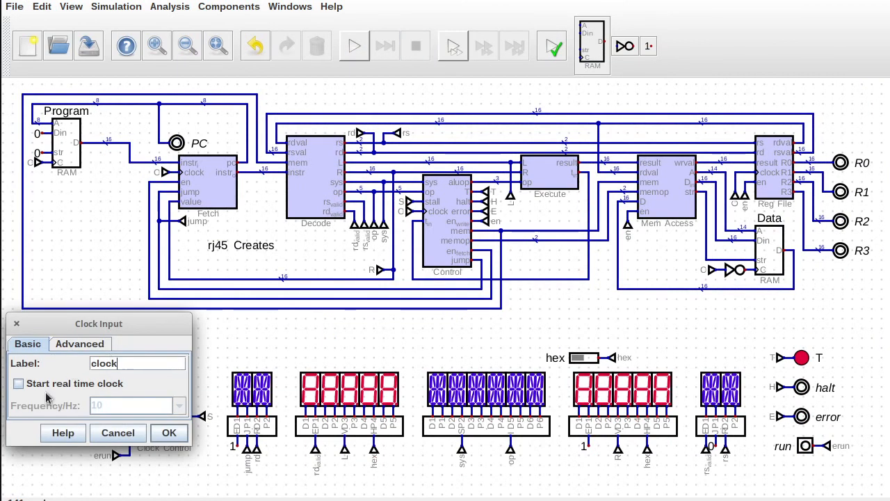
left_click(169, 431)
left_click(354, 46)
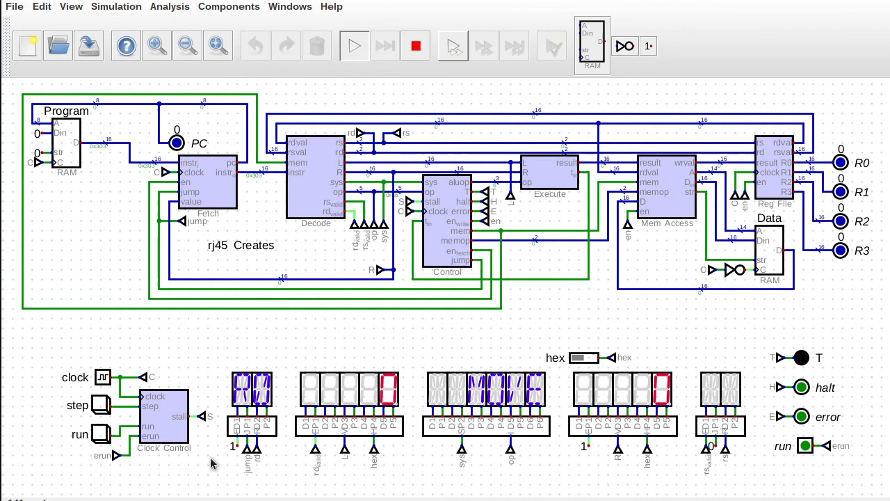
Step: Single-step the program through the STORE at PC 6 and the JUMP at PC B, and run it continuously
left_click(99, 409)
left_click(99, 409)
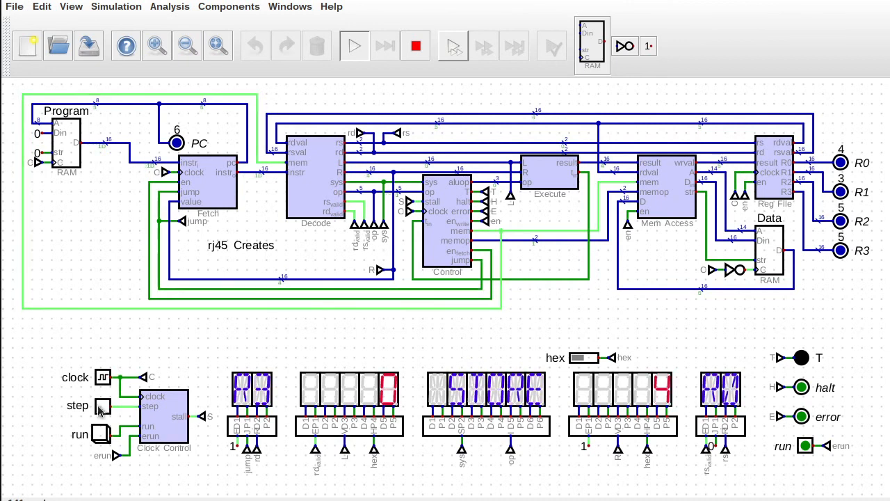
left_click(99, 409)
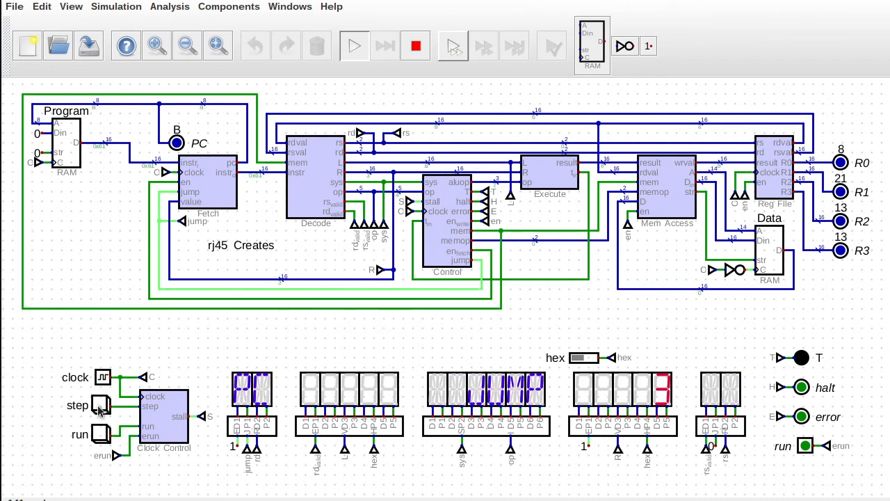
left_click(100, 408)
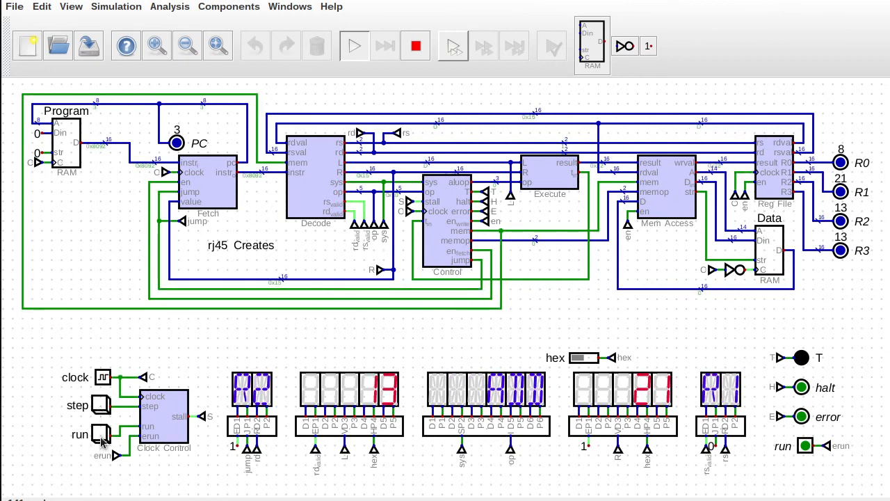
left_click(101, 436)
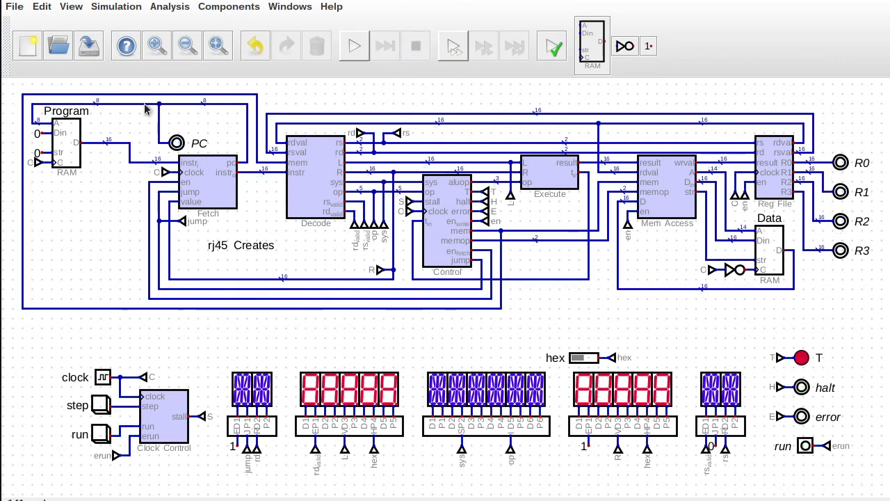
Step: Run the tests of all circuits, review the result table and close it
left_click(116, 7)
left_click(178, 229)
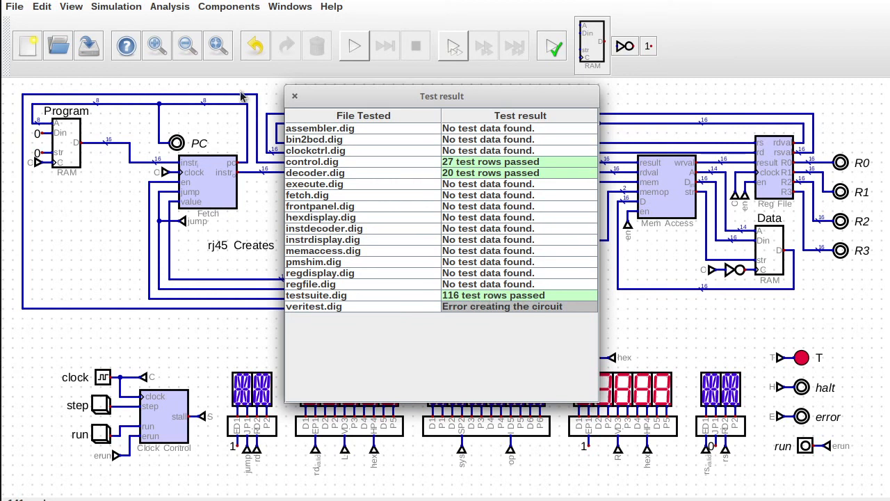
left_click(295, 98)
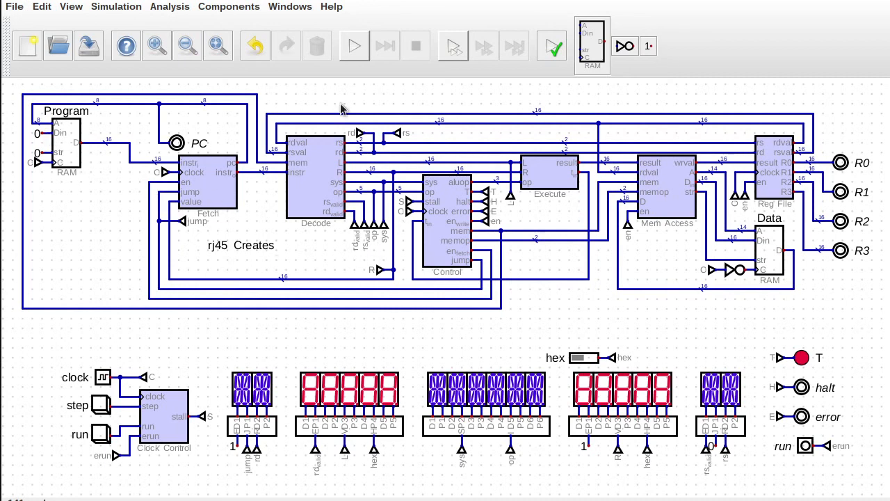
Step: Stop the restarted simulation and disable the clock input's real time clock
left_click(356, 53)
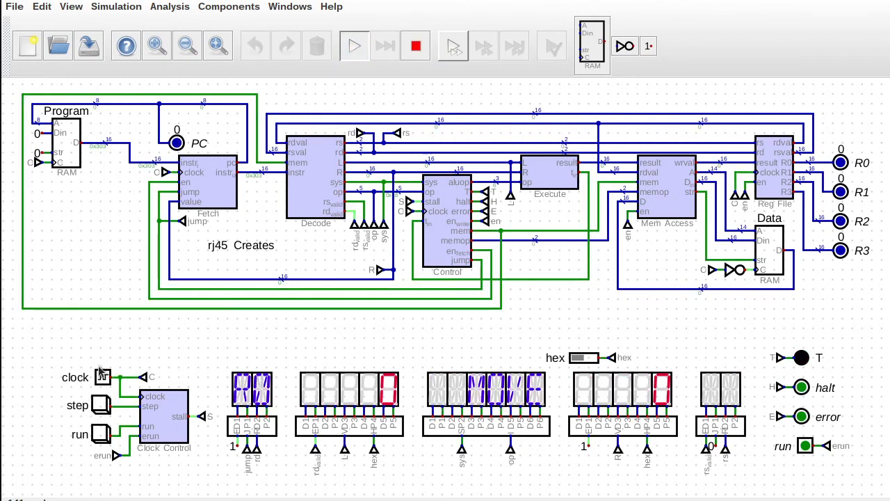
left_click(416, 46)
right_click(102, 377)
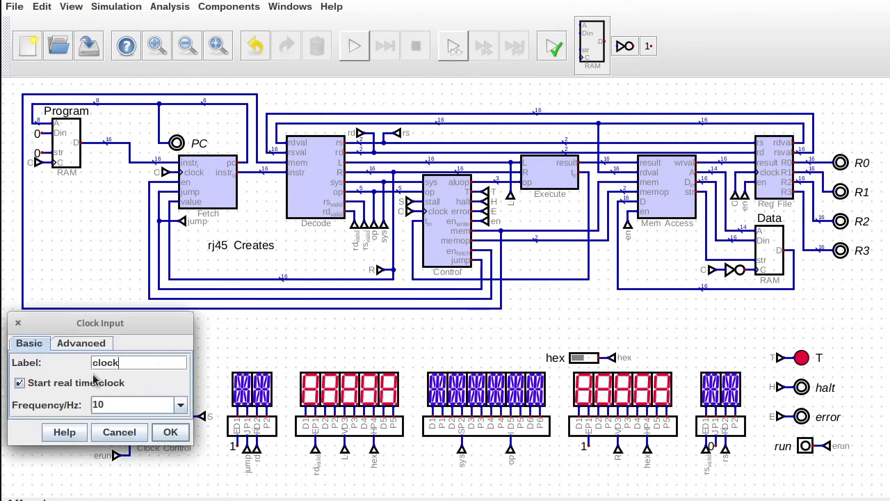
left_click(19, 382)
left_click(170, 431)
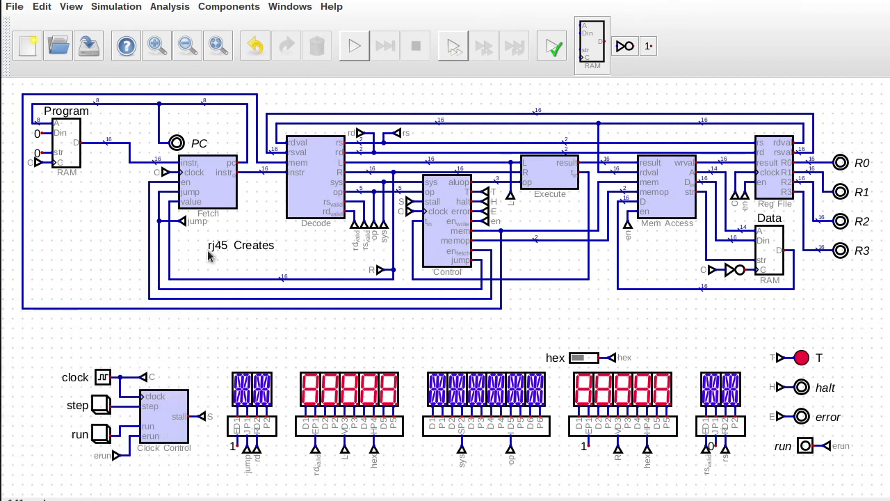
Step: Start the simulation and toggle the clock by hand through the program to the MOVE at PC 8
left_click(356, 51)
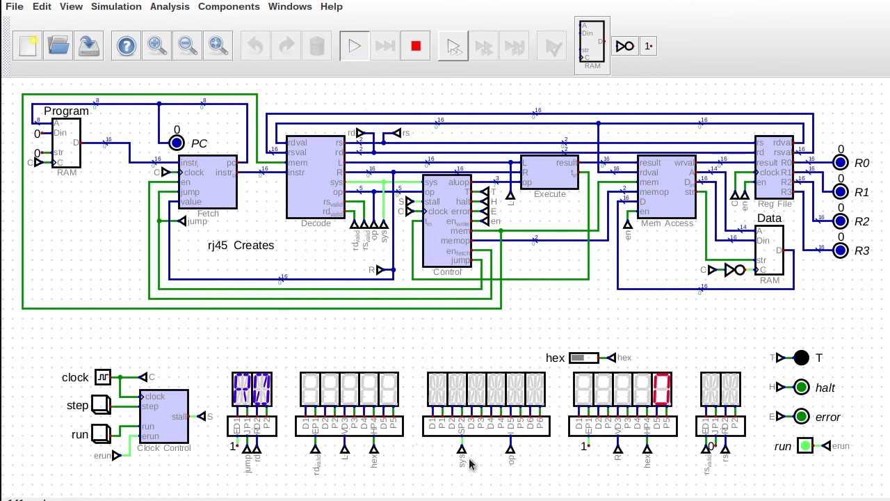
left_click(103, 379)
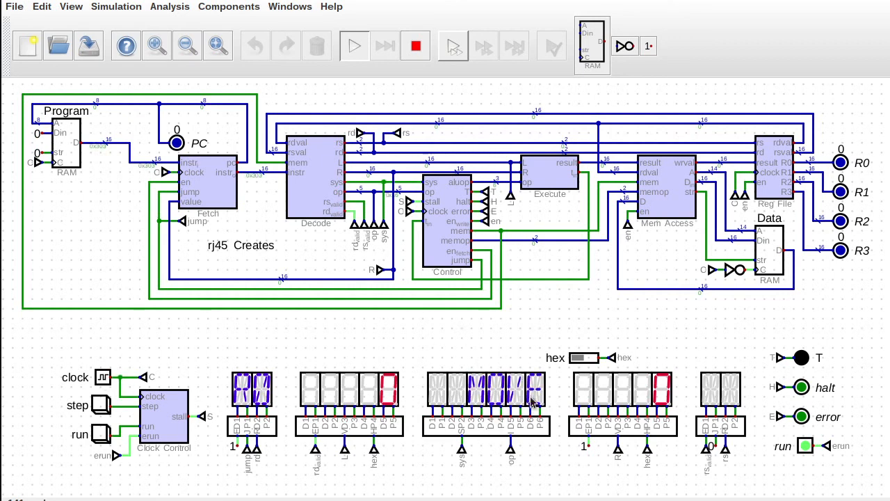
left_click(103, 378)
left_click(103, 378)
left_click(103, 378)
left_click(103, 378)
left_click(102, 379)
left_click(103, 379)
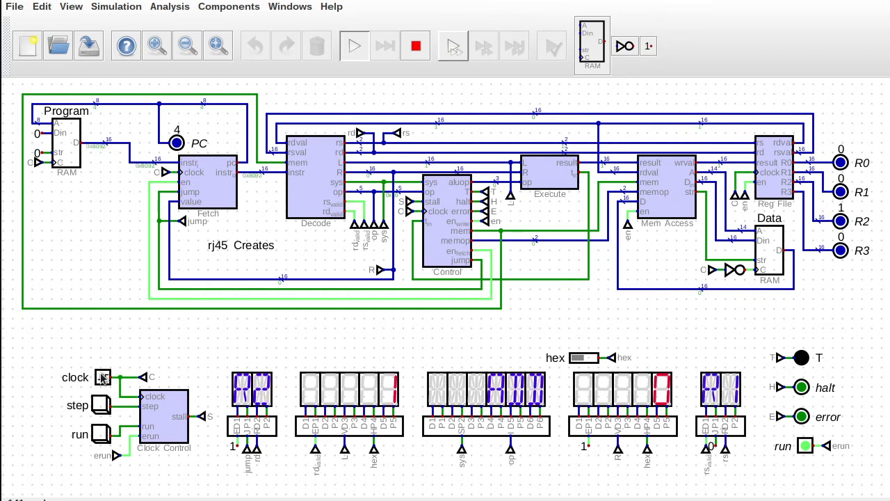
left_click(102, 378)
left_click(103, 379)
left_click(103, 378)
left_click(103, 378)
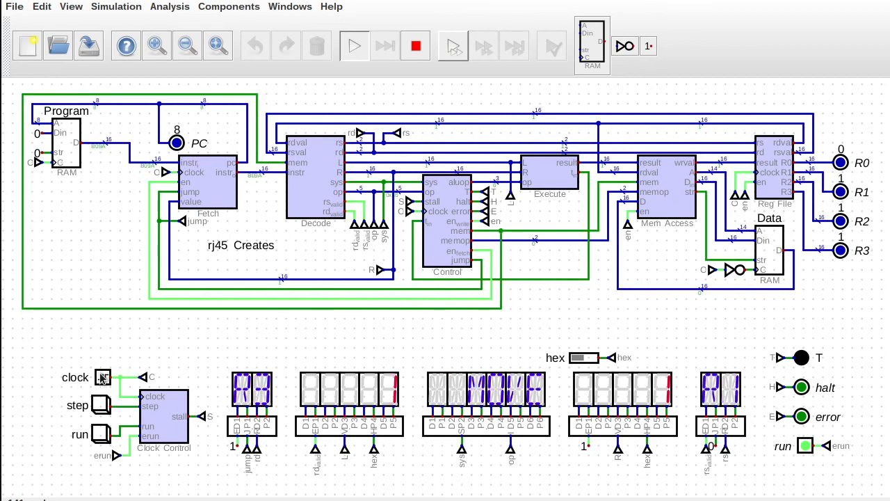
Step: Toggle the clock by hand through the LOAD at PC A up to the JUMP at PC C
left_click(103, 378)
left_click(103, 378)
left_click(103, 378)
left_click(103, 378)
left_click(103, 378)
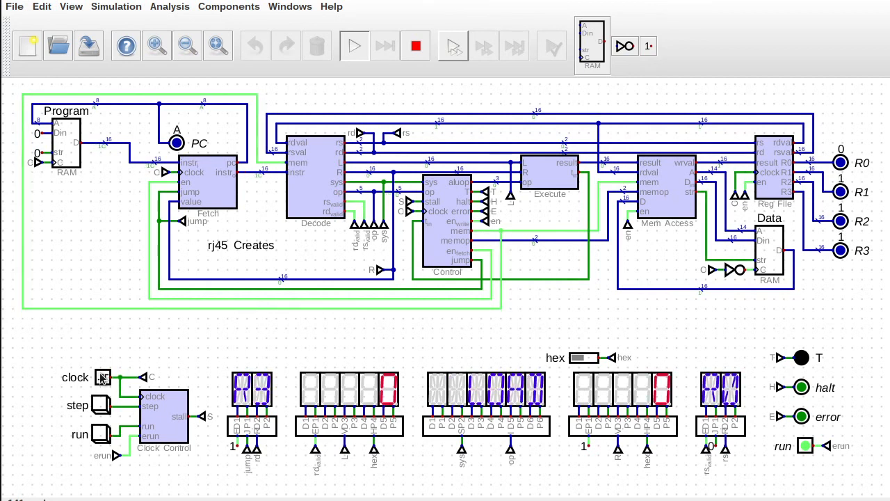
left_click(103, 378)
left_click(102, 378)
left_click(103, 378)
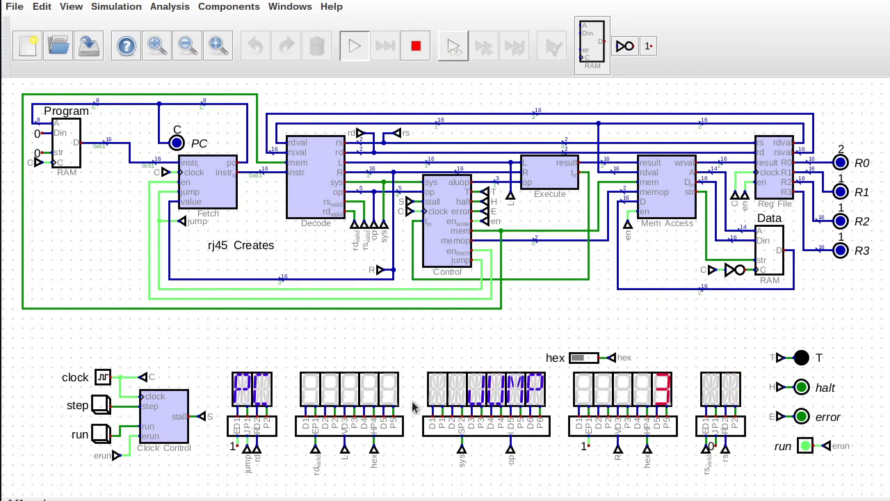
Step: Clock past the JUMP to the ADD at PC 4, then stop the simulation and save the circuit
left_click(105, 379)
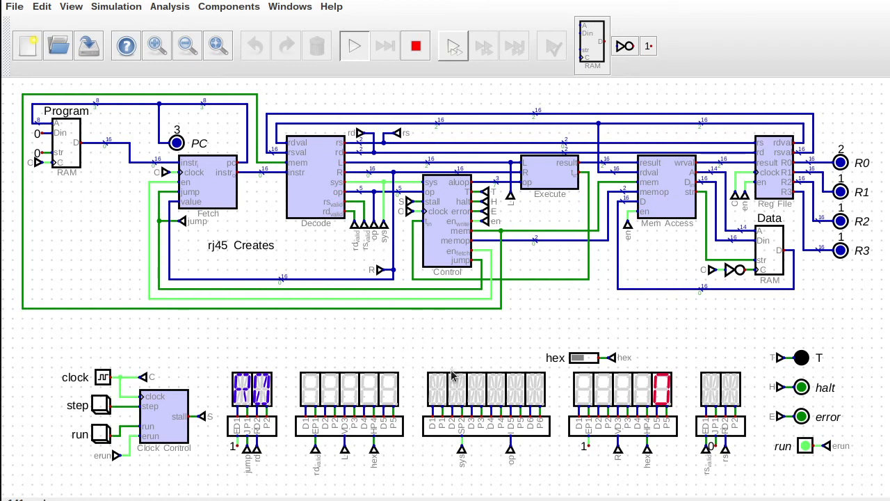
left_click(102, 377)
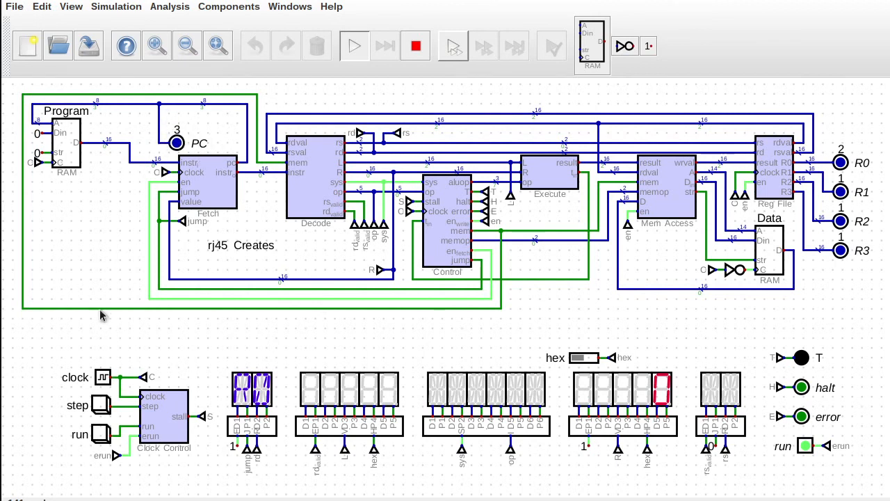
left_click(102, 377)
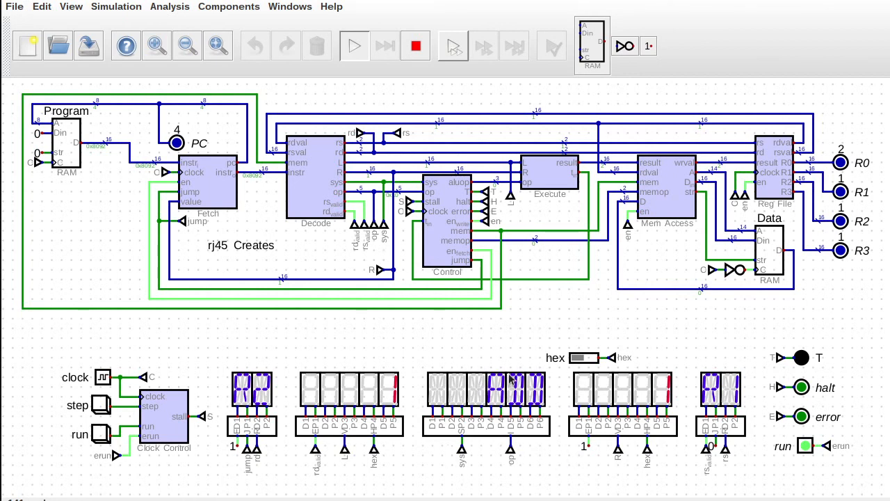
left_click(416, 46)
left_click(89, 46)
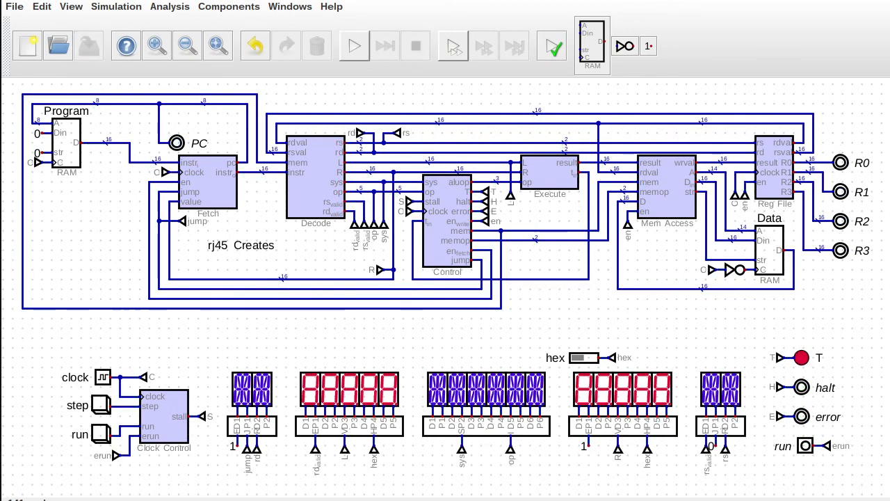
Step: Switch to the code editor and add the instruction move r2, 0 directly after jump .loop in fib.asm
key("alt+Tab")
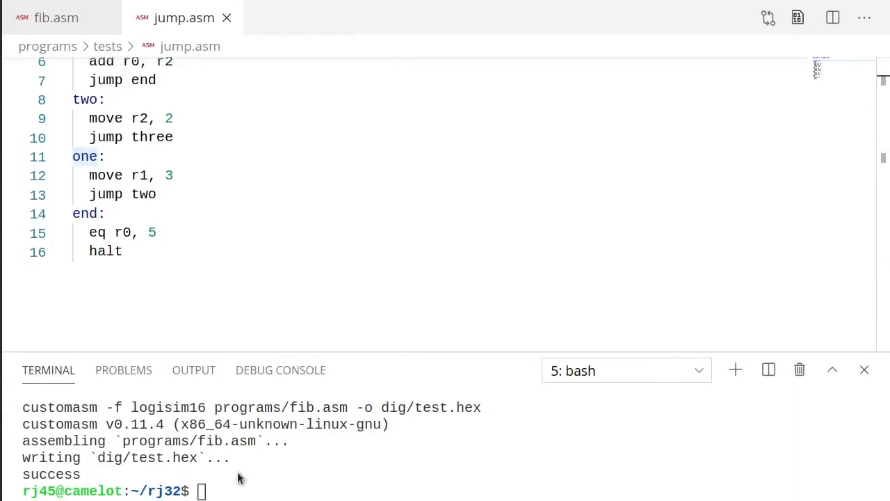
left_click(38, 21)
left_click(224, 223)
key("Return")
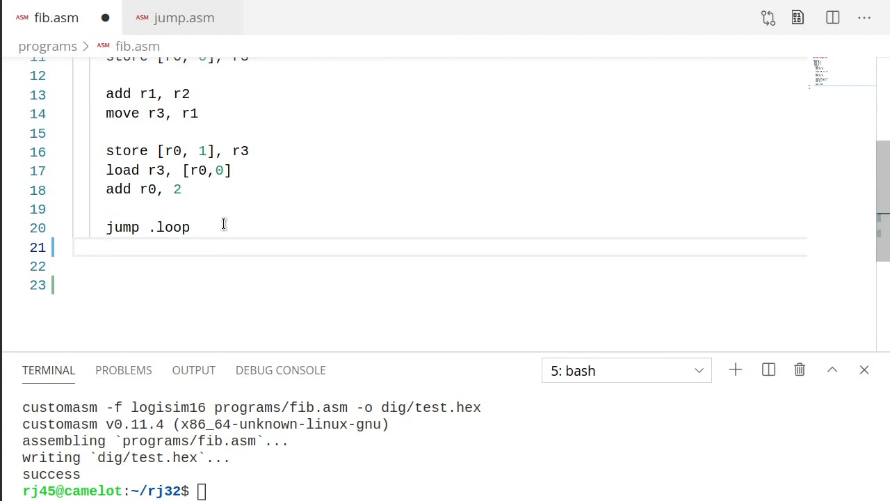
scroll(224, 223, "up", 2)
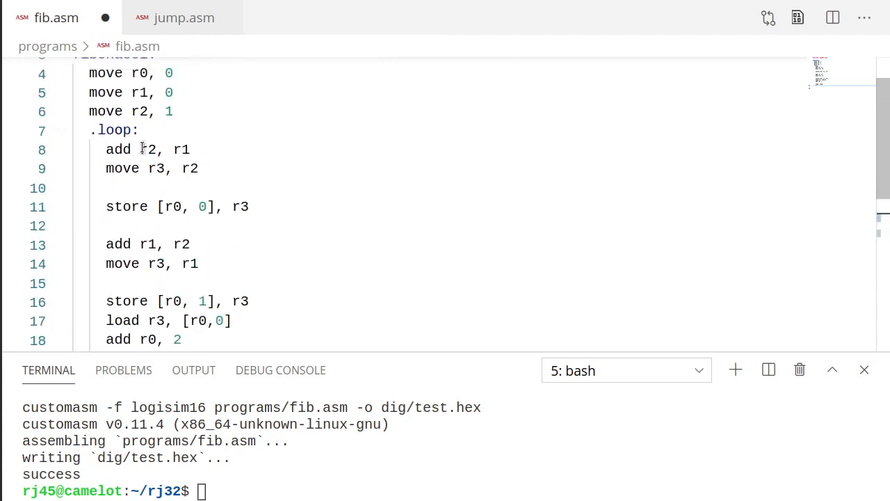
scroll(134, 194, "down", 2)
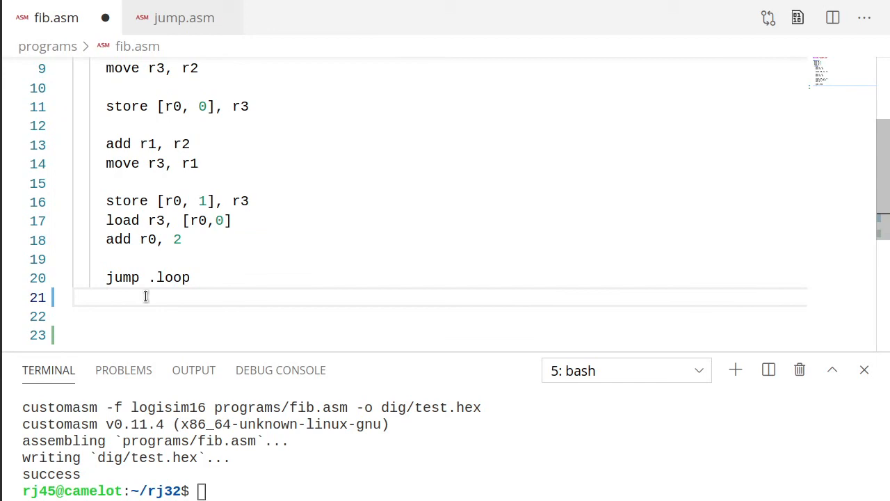
type("move r2, 0")
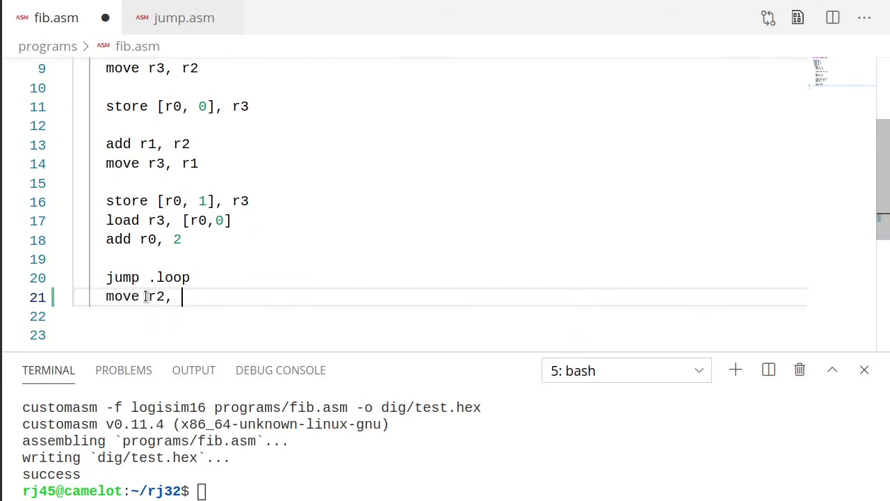
Step: Reassemble the edited fib.asm with make and restart the processor simulation in Digital
left_click(334, 460)
type("make")
key("BackSpace")
key("BackSpace")
key("BackSpace")
key("BackSpace")
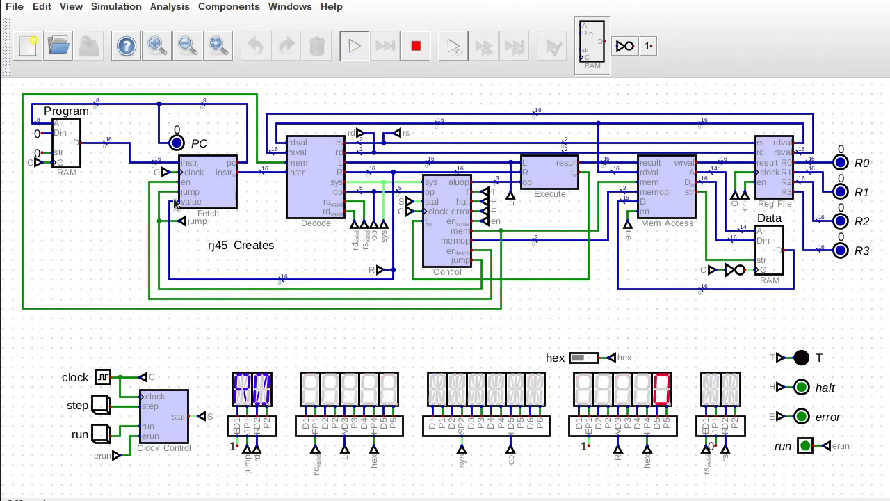
Step: Clock the program to the JUMP at PC C and on to the MOVE that follows it
left_click(103, 379)
left_click(106, 382)
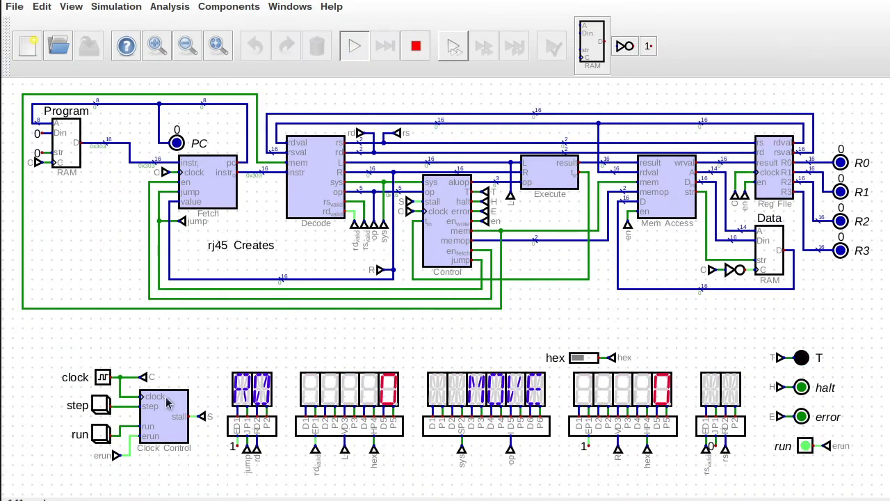
left_click(103, 377)
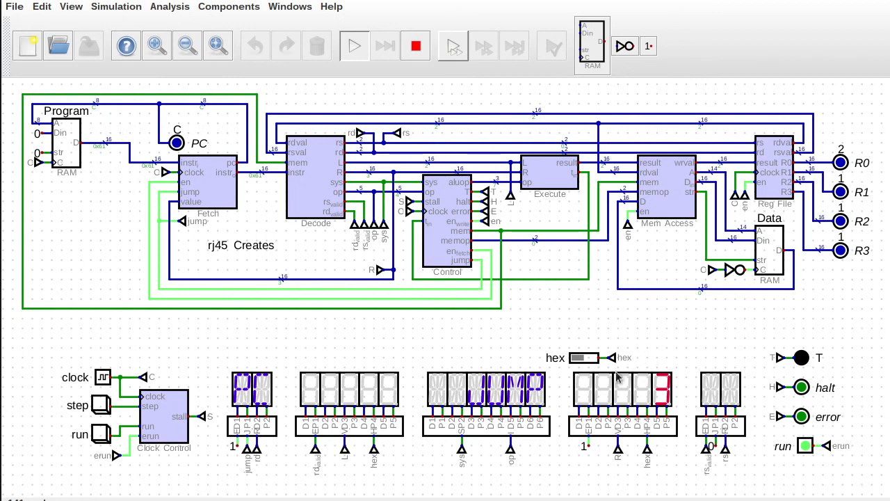
left_click(103, 377)
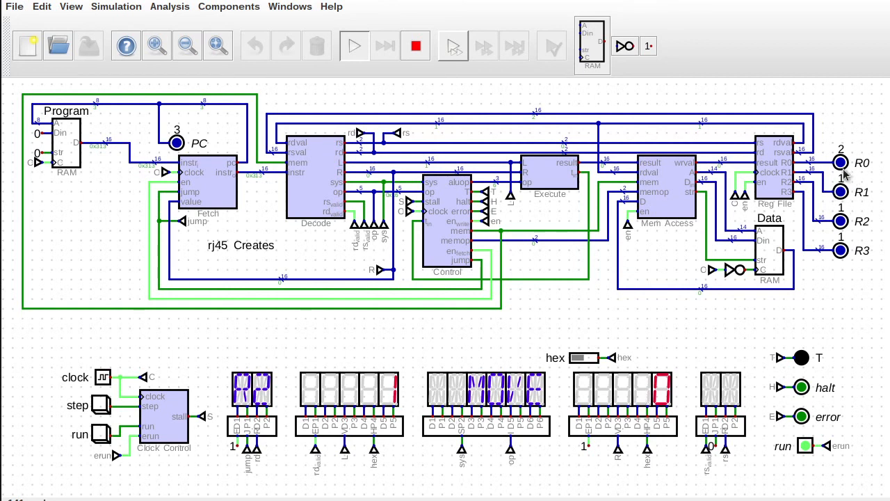
Step: Clock through the MOVE into R2 and the following loop instructions, then stop the simulation
left_click(102, 405)
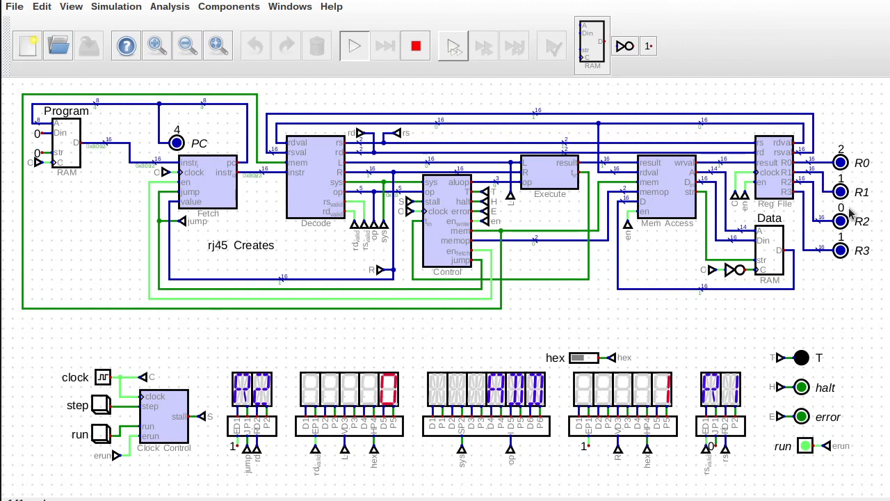
left_click(103, 377)
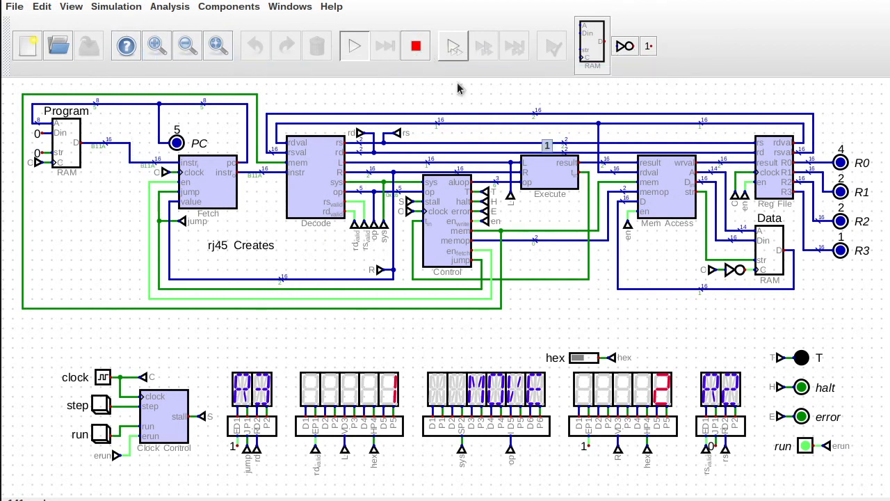
left_click(416, 46)
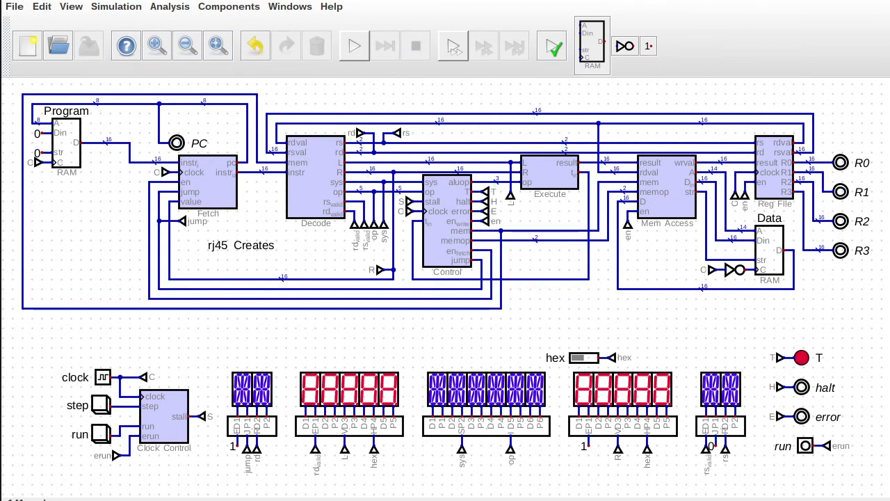
Step: Switch back to fib.asm and examine the added move r2, 0 line in relation to the loop and its jump
key("alt+Tab")
scroll(162, 260, "up", 1)
scroll(160, 262, "down", 1)
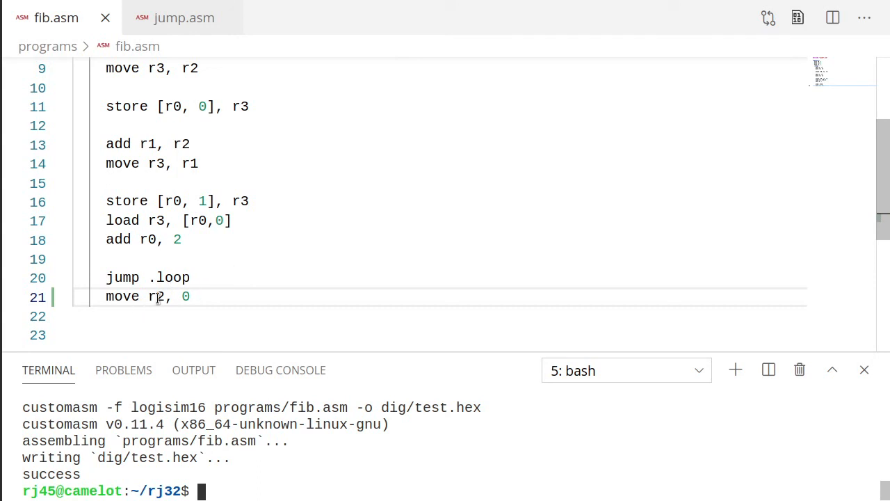
left_click_drag(198, 297, 107, 297)
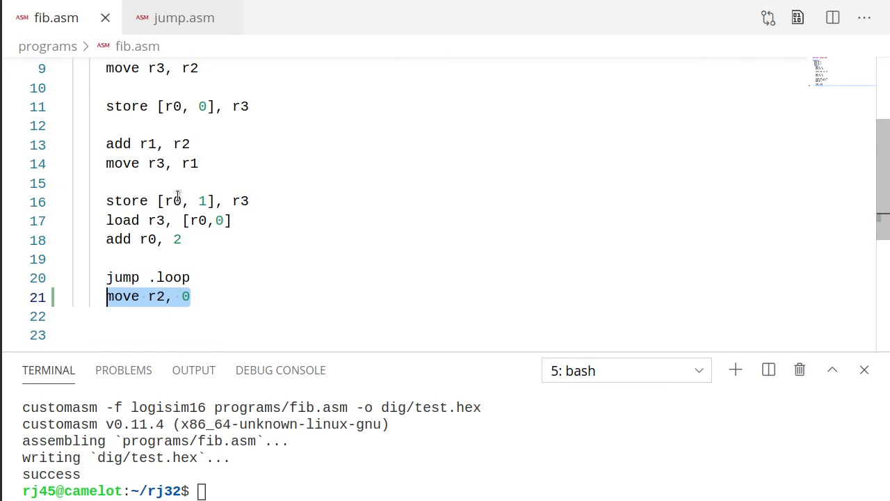
scroll(178, 197, "up", 3)
scroll(167, 201, "down", 2)
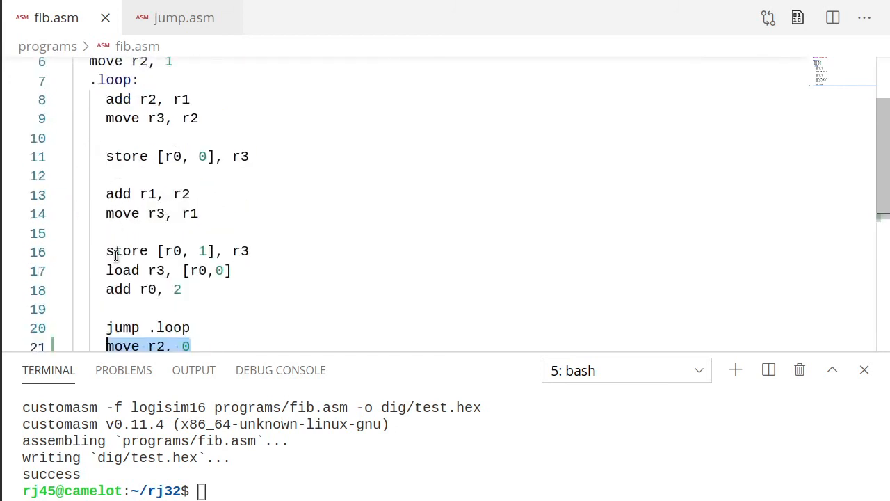
scroll(110, 249, "down", 2)
left_click_drag(105, 229, 193, 226)
key("ctrl+f")
key("Escape")
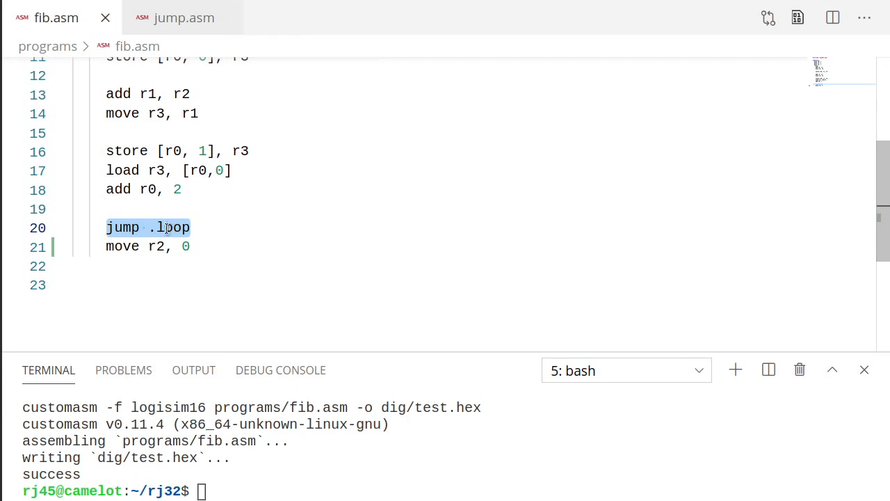
Step: Compare the jump .loop instruction and the line after it with the .loop label that it targets
left_click_drag(103, 249, 202, 246)
key("Escape")
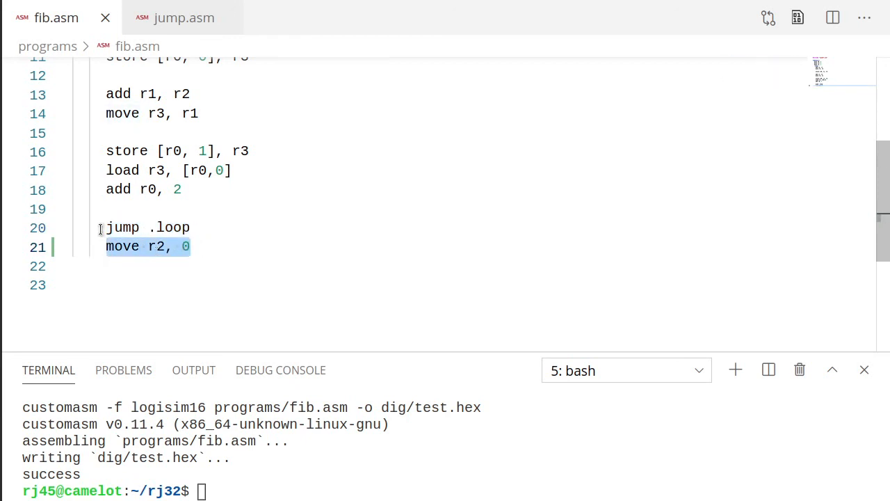
left_click_drag(199, 227, 110, 230)
scroll(140, 240, "up", 3)
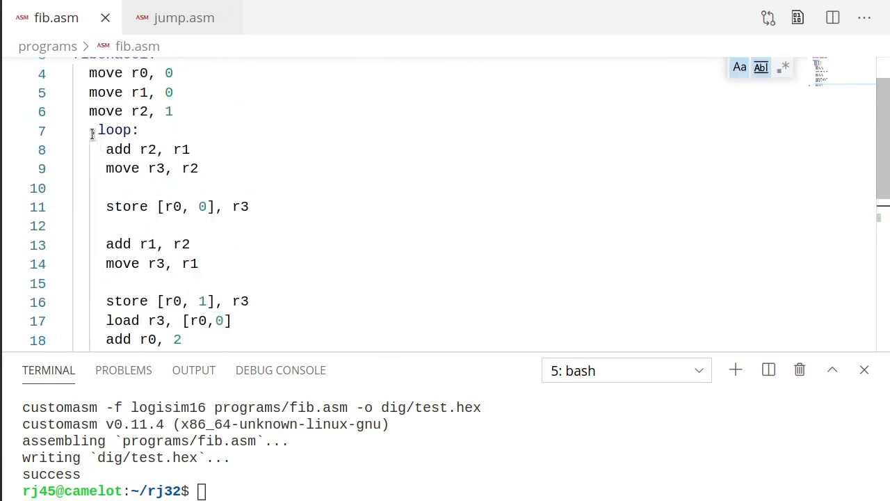
left_click_drag(89, 130, 141, 132)
scroll(157, 195, "down", 2)
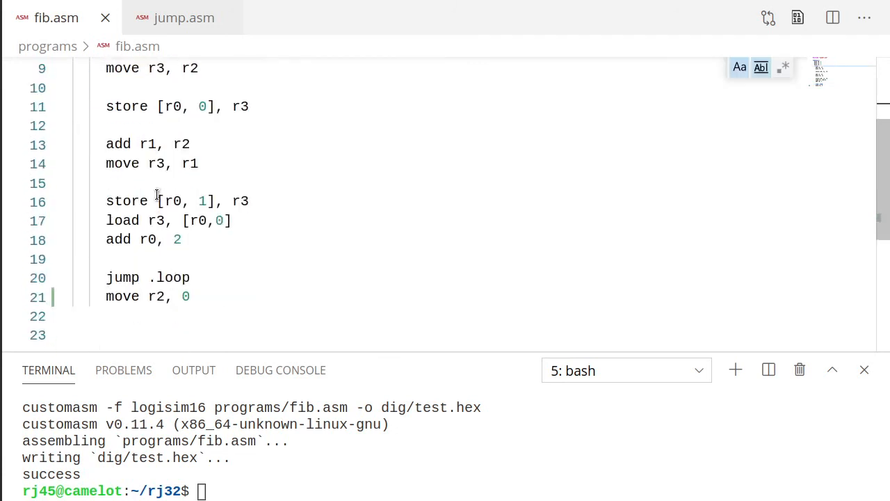
scroll(198, 306, "up", 1)
left_click_drag(194, 322, 101, 332)
left_click(193, 323)
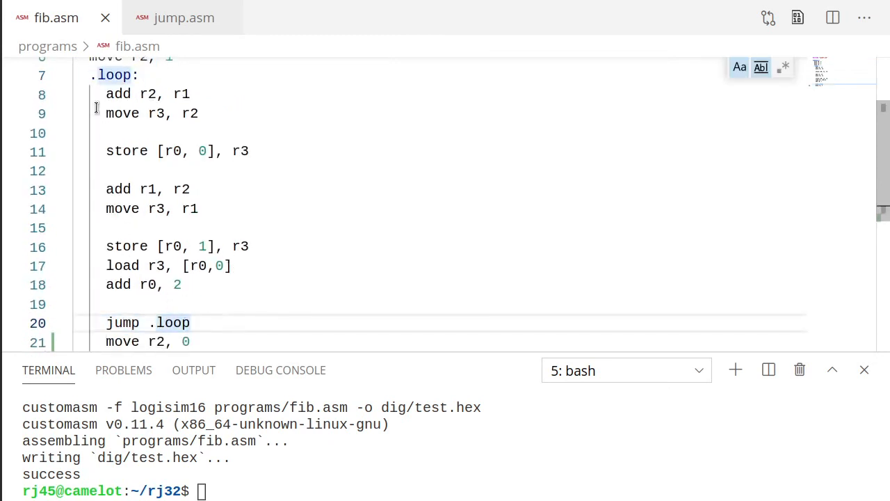
left_click_drag(89, 75, 134, 76)
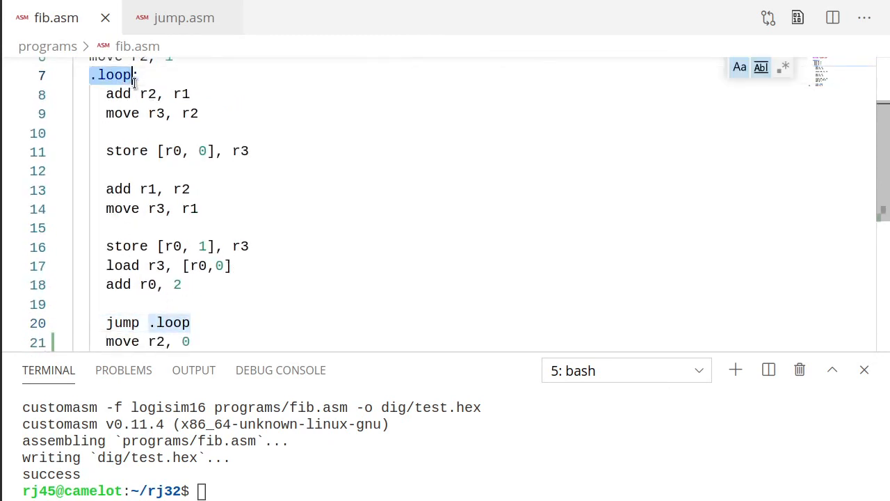
Step: Review the order of the instructions around jump .loop, highlighting the move r2, 0 line after it
triple_click(106, 341)
left_click(197, 285)
left_click_drag(197, 285, 104, 285)
scroll(139, 90, "up", 2)
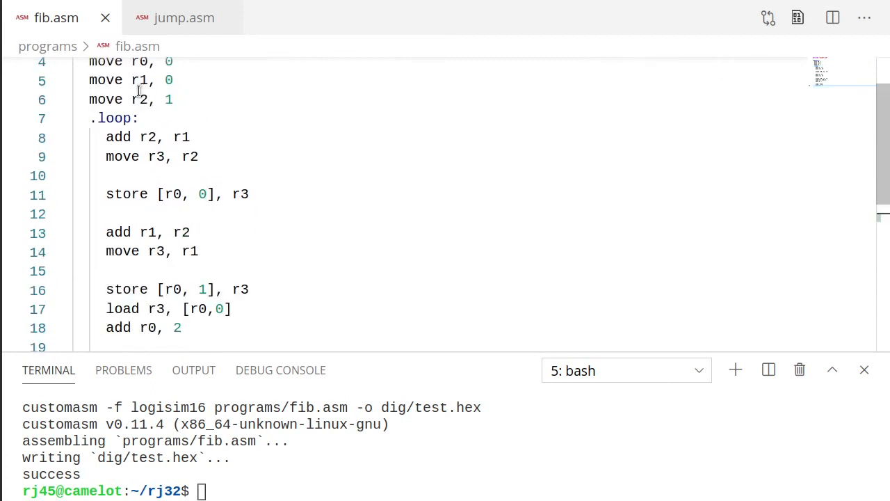
scroll(139, 91, "down", 2)
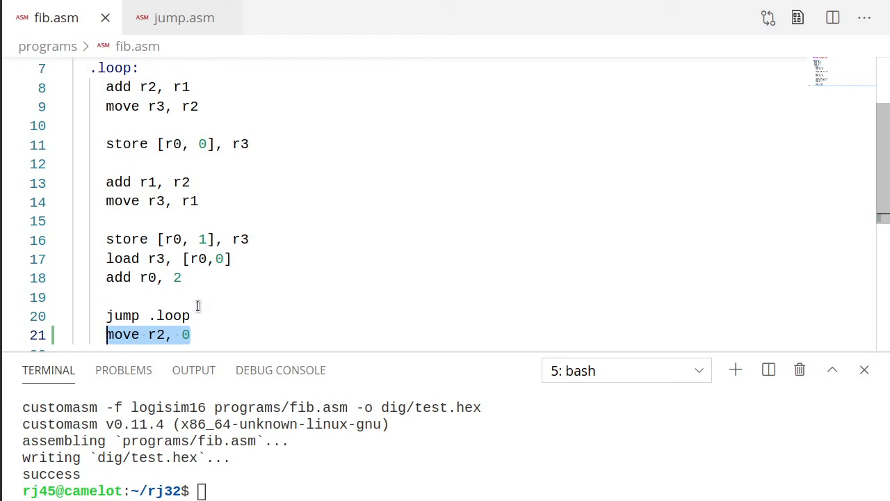
scroll(174, 292, "down", 3)
left_click(174, 259)
left_click_drag(103, 237, 192, 234)
key("ctrl+f")
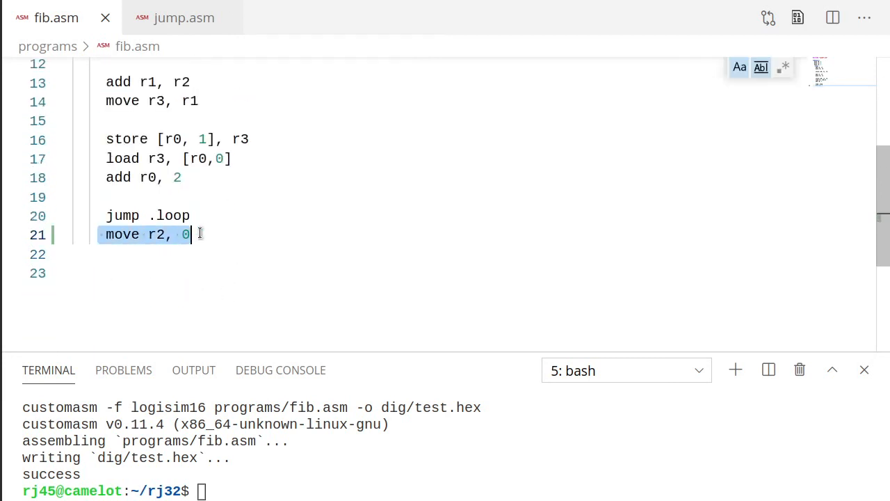
key("Escape")
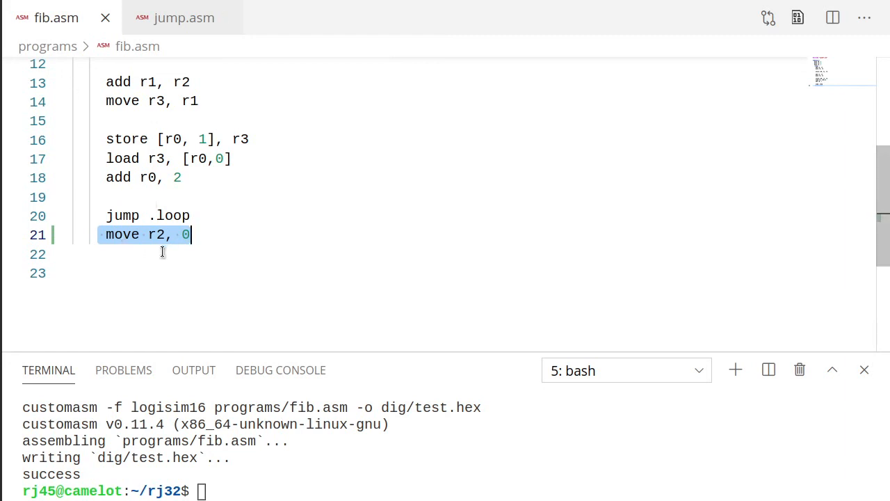
Step: Highlight the move r2, 0 line in fib.asm and examine it alongside the loop code above
left_click(199, 230)
key("shift+Home")
scroll(215, 250, "up", 2)
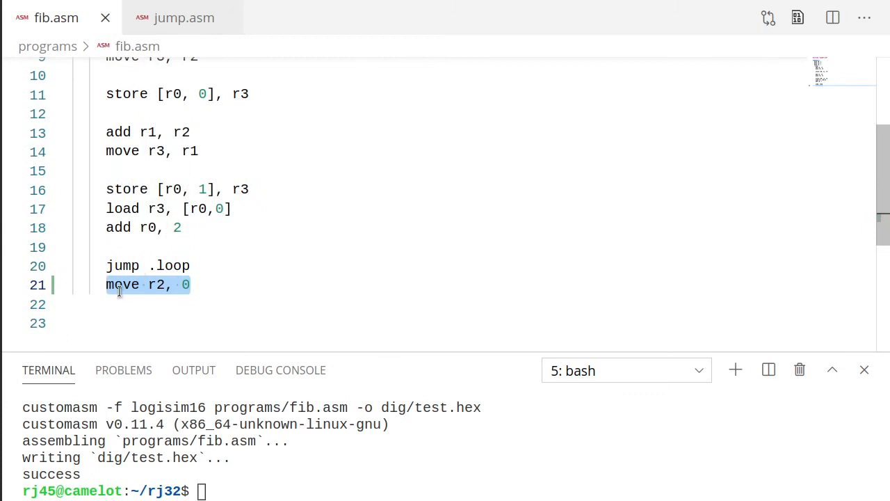
Step: Switch to jump.asm and add a halt instruction on a new line after jump one
left_click(183, 21)
scroll(209, 207, "up", 2)
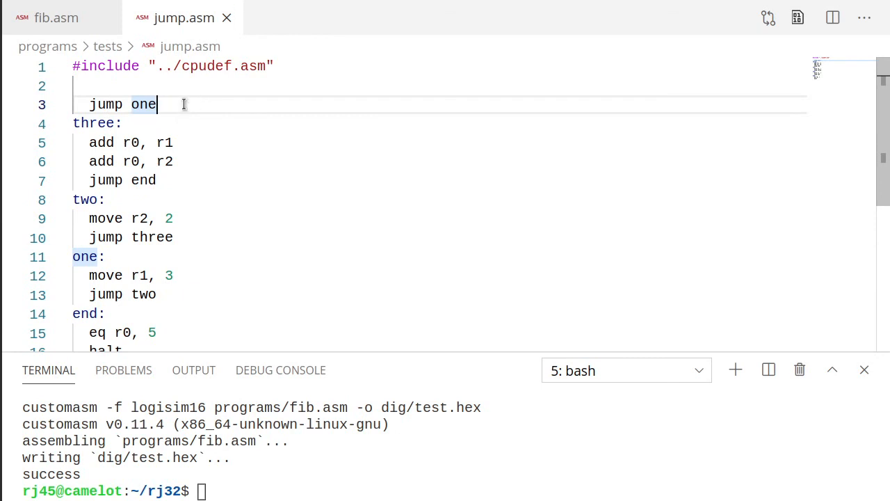
key("Return")
type("halt")
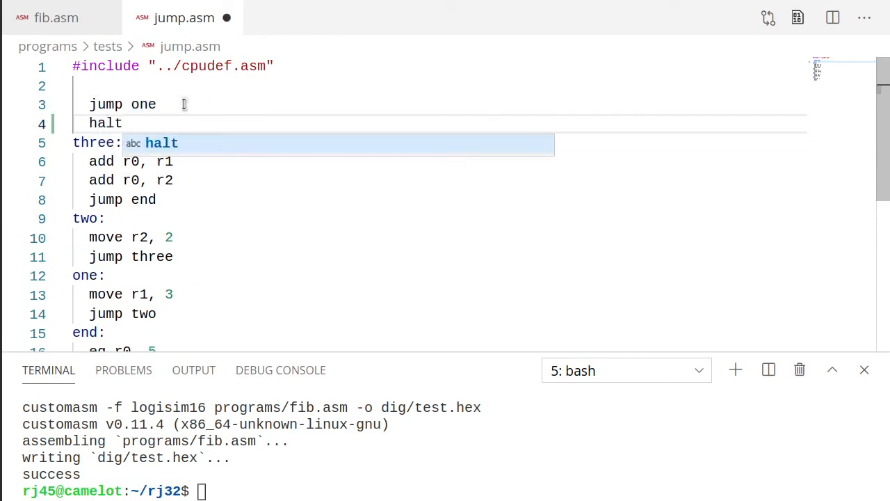
Step: Add a halt instruction after jump end and another after jump three in jump.asm
left_click(206, 201)
key("Return")
type("halt")
left_click(204, 278)
key("Return")
type("halt")
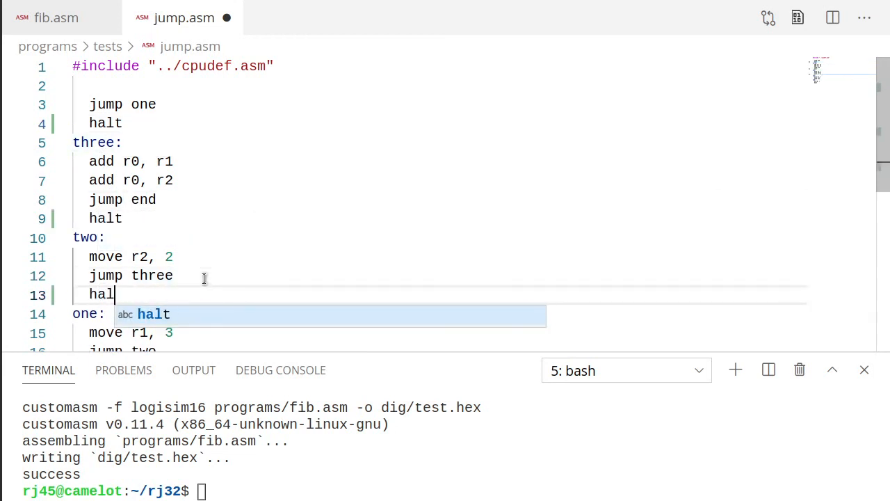
Step: Add a halt instruction after jump two and save jump.asm
scroll(205, 278, "down", 2)
left_click(205, 250)
key("Return")
type("halt")
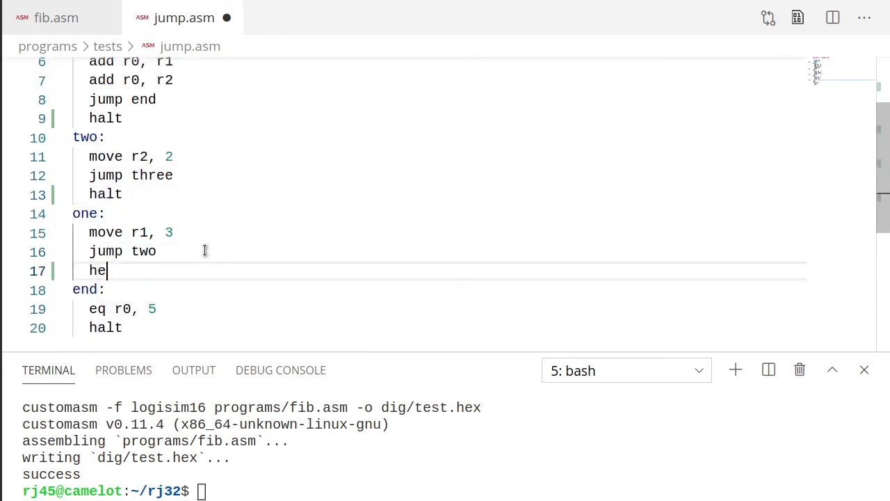
scroll(169, 228, "up", 2)
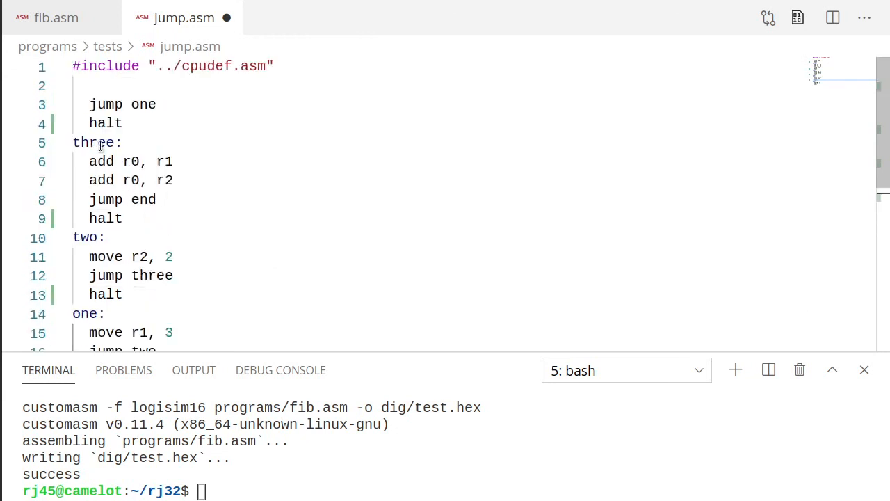
scroll(134, 258, "down", 1)
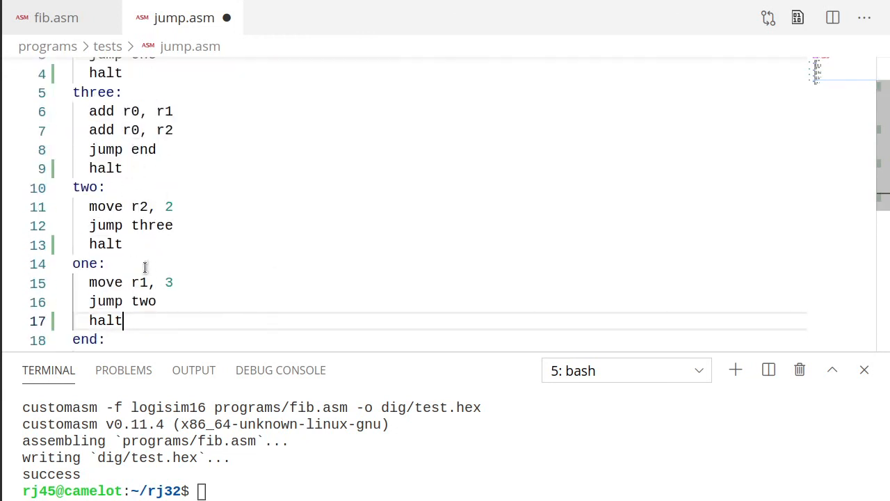
key("ctrl+s")
scroll(110, 260, "down", 2)
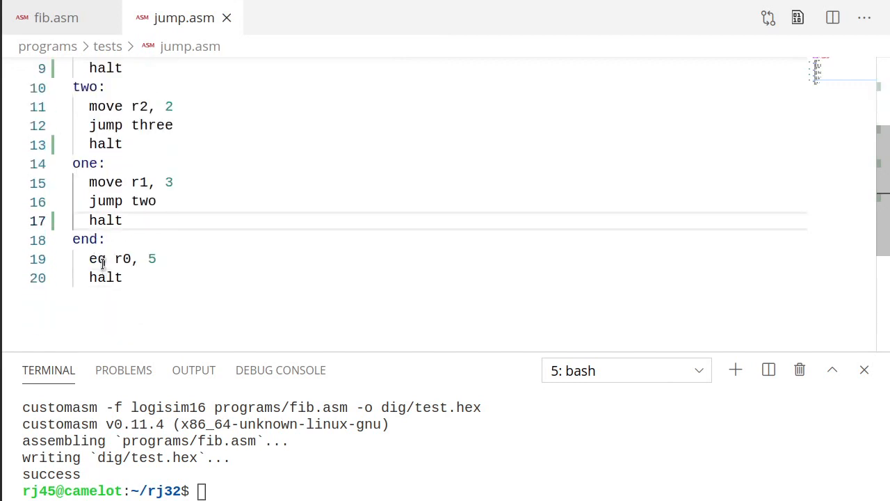
Step: Generate the test data for the edited program by running ruby scripts/testprog.rb programs/tests/jump.asm in the terminal
left_click(304, 476)
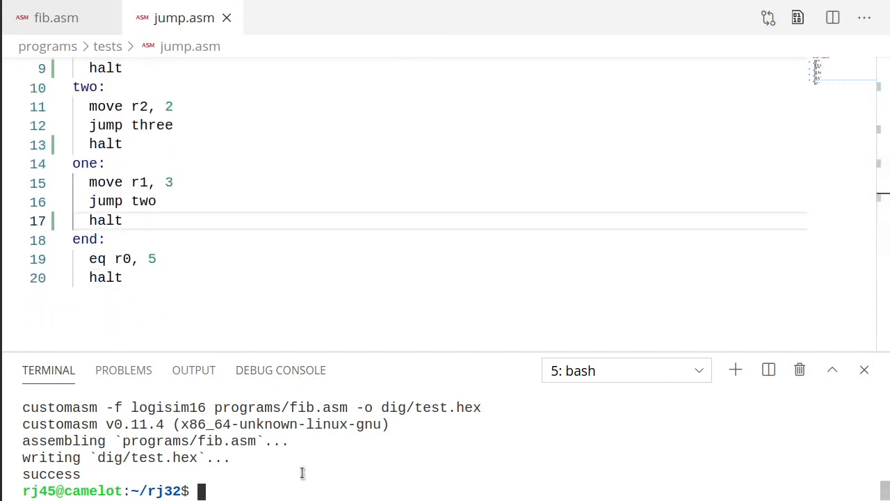
type("ruby scripts/testprog.rb programs/tests/jump.asm")
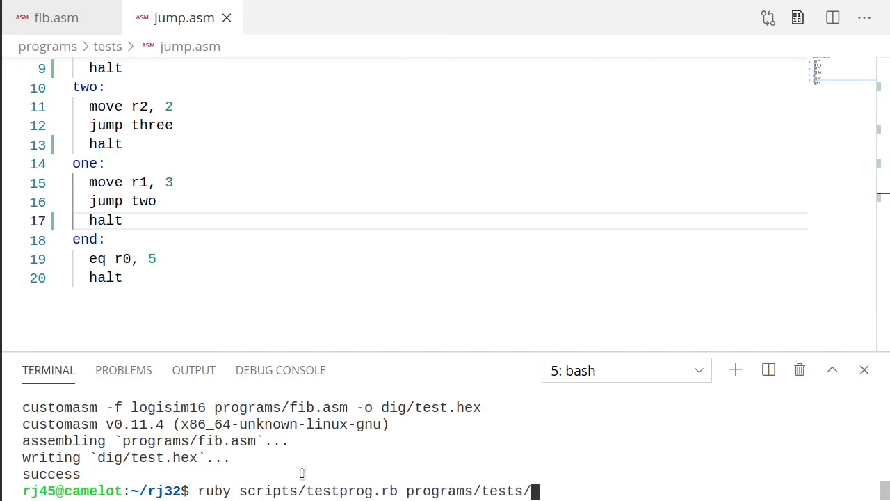
key("Return")
Step: Copy the generated jump test listing from the terminal output
left_click_drag(84, 472, 101, 459)
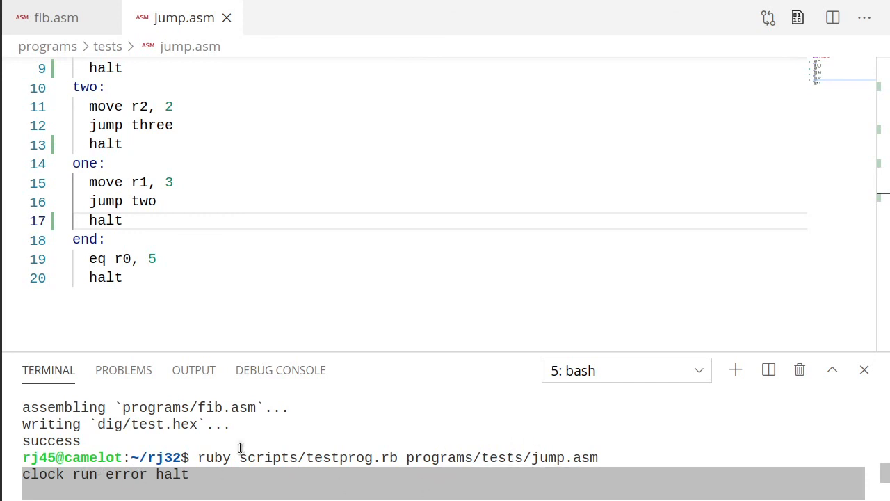
left_click_drag(240, 447, 158, 435)
right_click(159, 437)
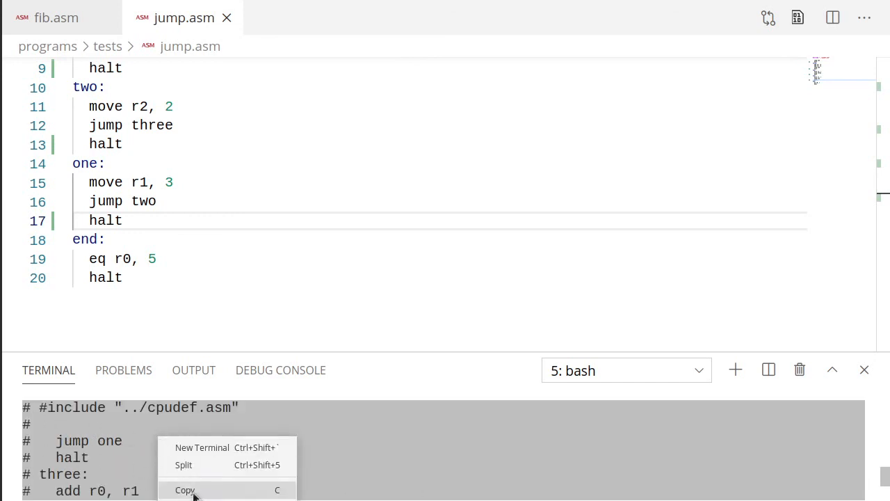
left_click(198, 492)
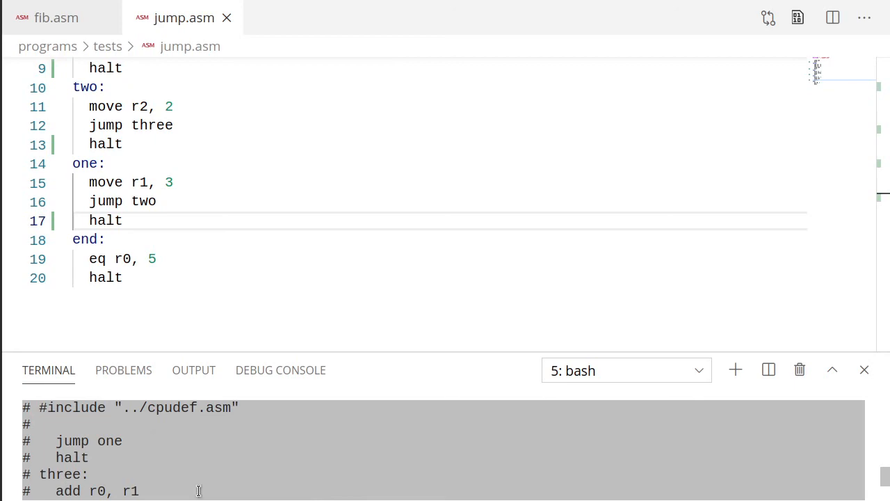
Step: Switch to Digital and open the recent circuit testsuite.dig
key("alt+Tab")
left_click(42, 7)
mouse_move(17, 9)
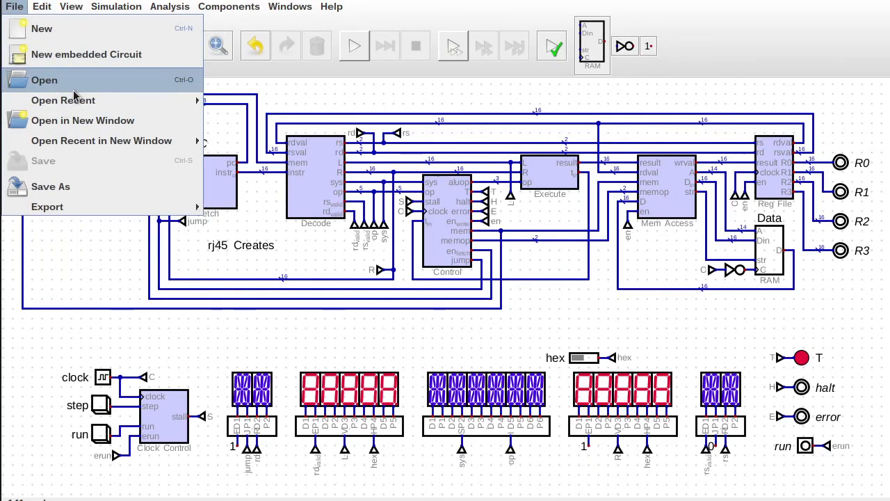
mouse_move(171, 105)
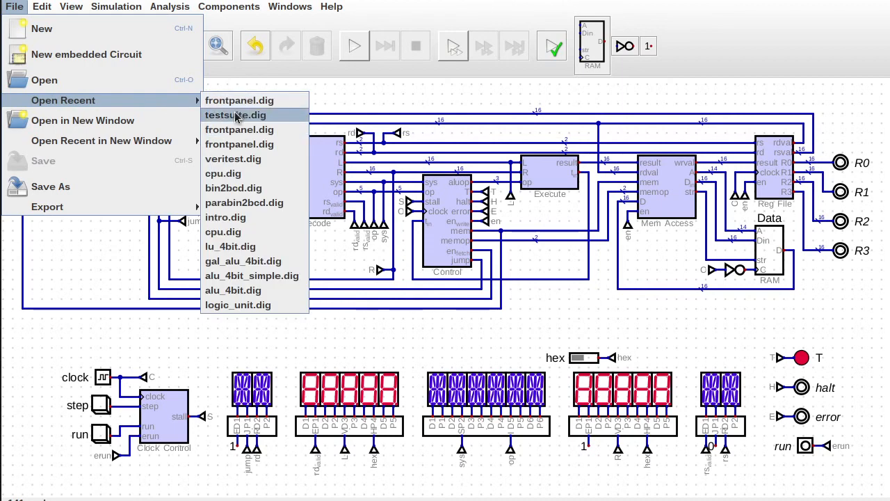
left_click(237, 115)
Step: Replace the jump test case's data with the copied listing and run the tests
right_click(93, 300)
left_click(129, 303)
left_click_drag(365, 385, 319, 37)
key("ctrl+v")
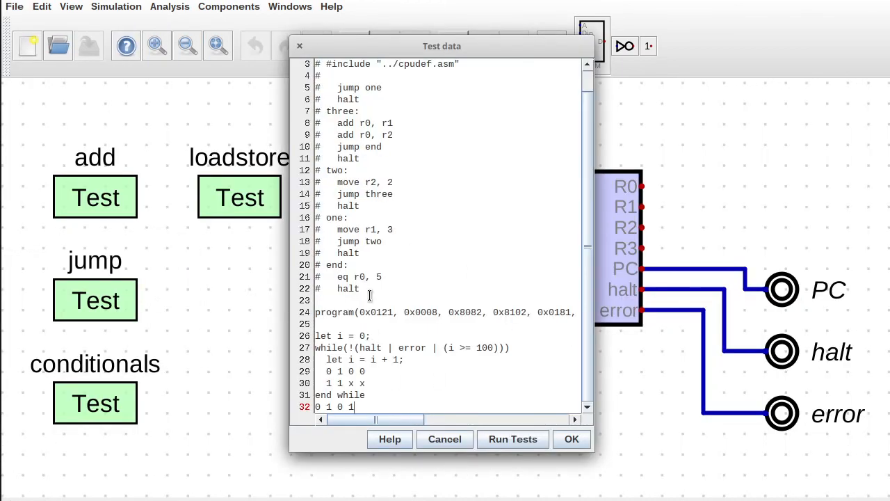
scroll(371, 116, "up", 1)
scroll(352, 284, "down", 1)
left_click(525, 439)
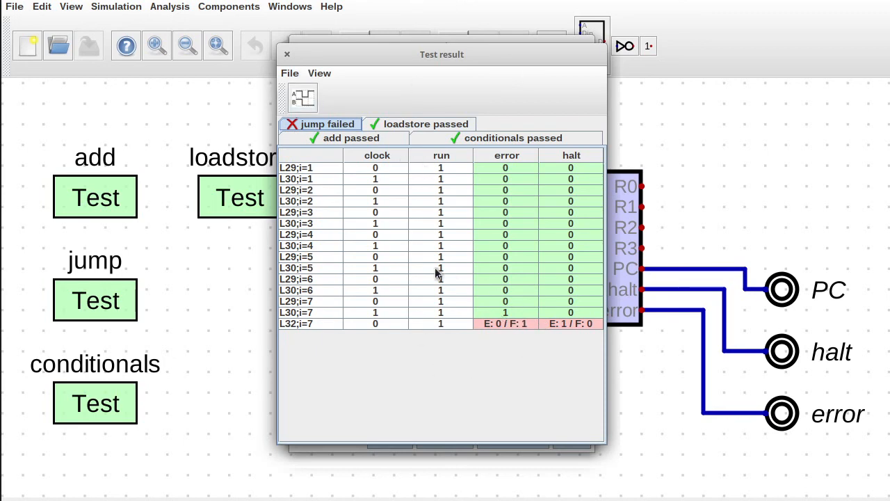
Step: Leave the test results and reopen the processor circuit frontpanel.dig
left_click(14, 6)
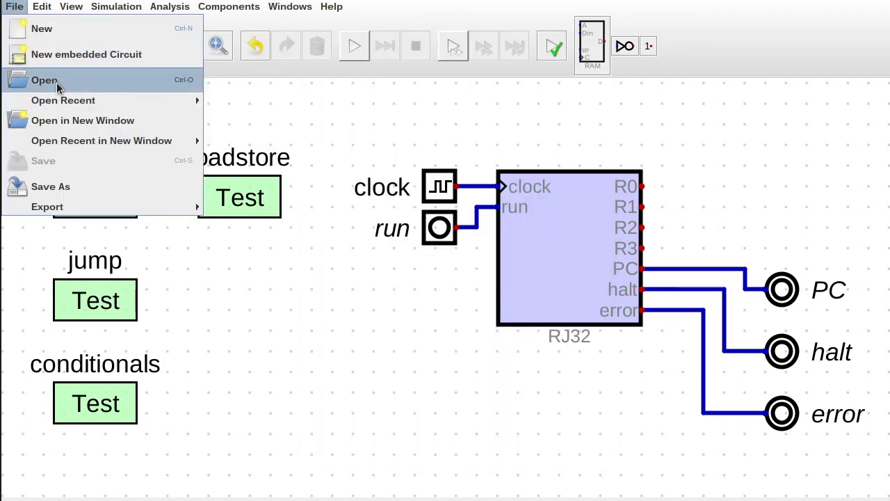
mouse_move(81, 98)
left_click(243, 116)
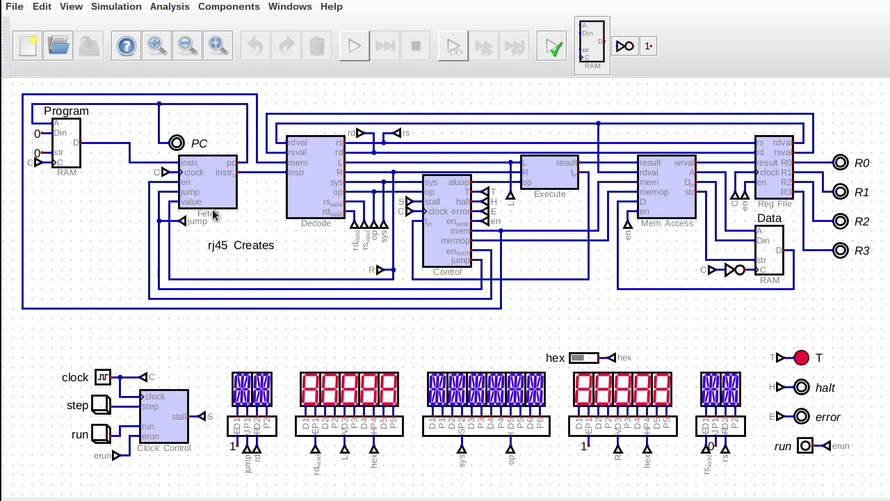
Step: Open the instrdisplay.dig subcircuit from the instruction display and locate the small multiplexers that spell HALT
right_click(480, 425)
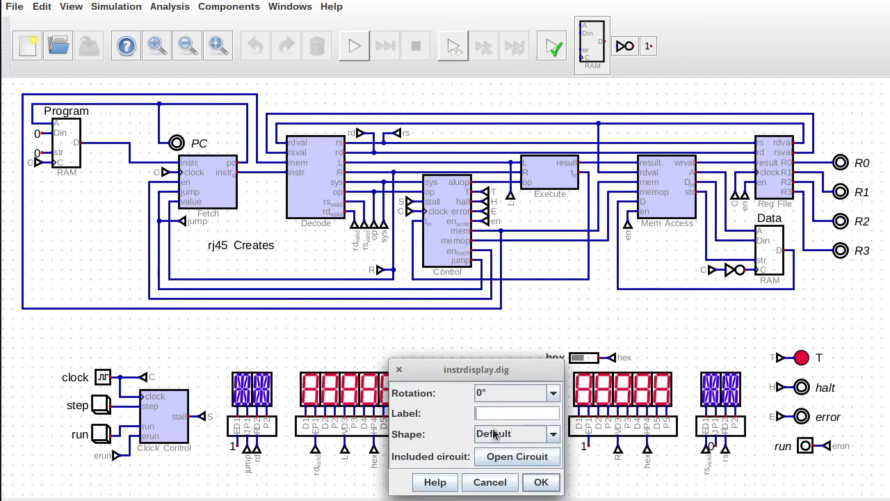
left_click(527, 456)
scroll(364, 198, "up", 4)
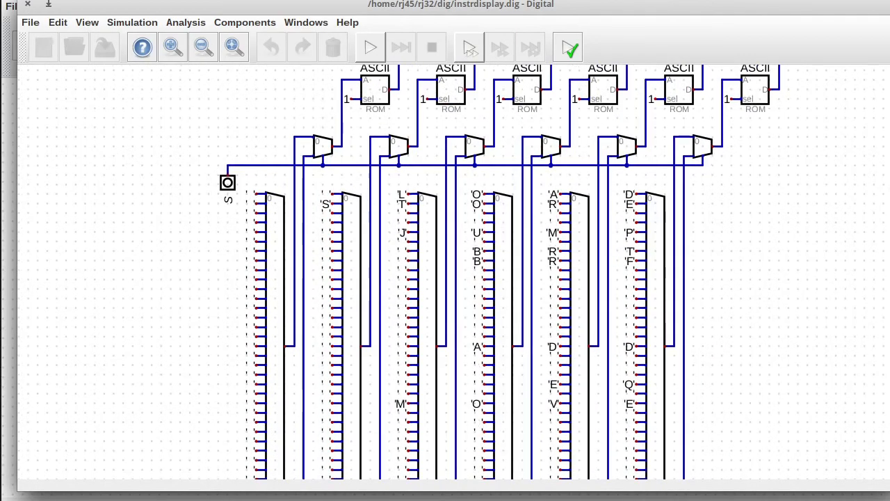
left_click_drag(363, 389, 364, 167)
scroll(457, 362, "up", 5)
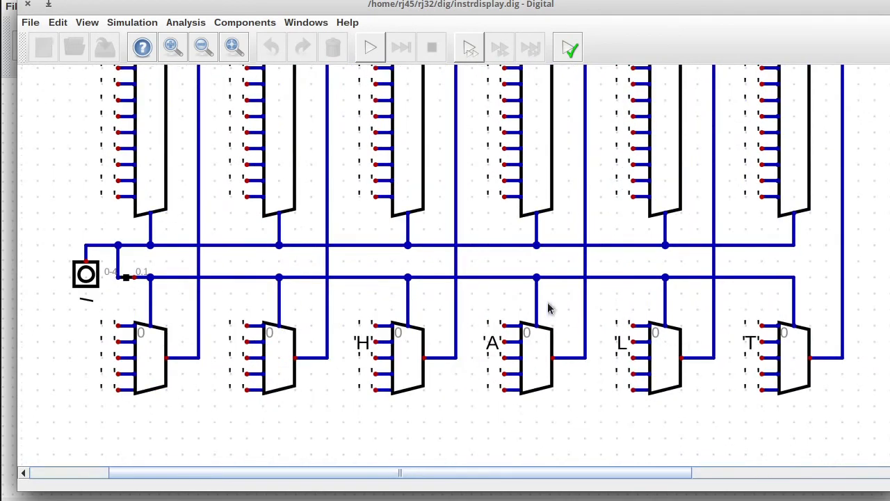
Step: Set the constant directly above 'A' on the fourth small multiplexer to 'N'
right_click(495, 340)
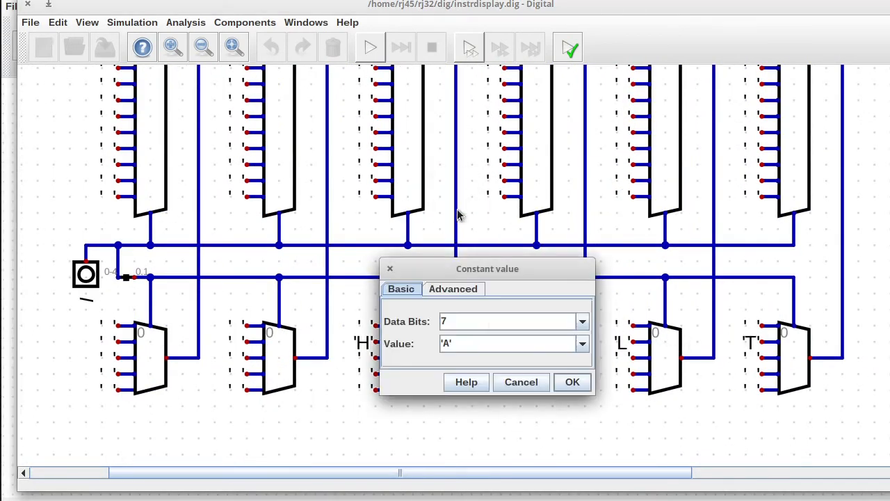
left_click(521, 383)
right_click(491, 327)
left_click(461, 219)
left_click(449, 342)
key("BackSpace")
type("N")
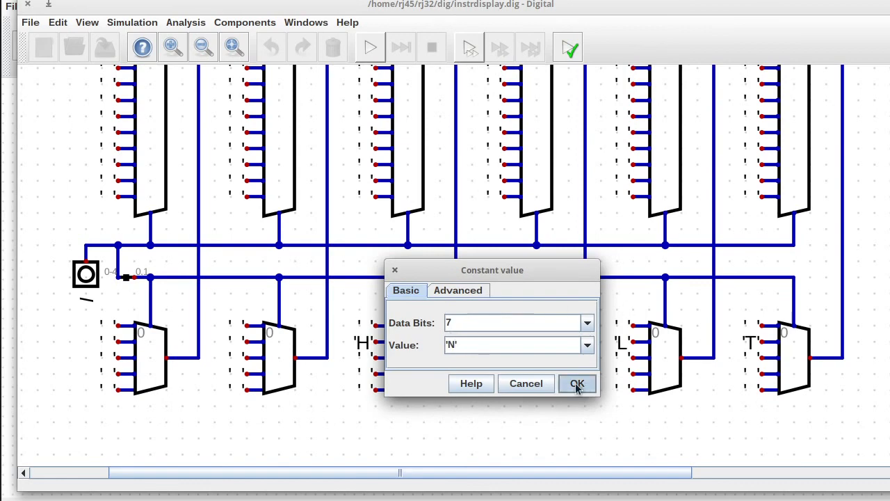
left_click(577, 384)
Step: Set the constants above 'L' and 'T' on the last two small multiplexers to 'O' and 'P'
right_click(620, 325)
left_click(705, 380)
right_click(750, 324)
left_click(709, 341)
key("BackSpace")
type("P")
left_click(834, 380)
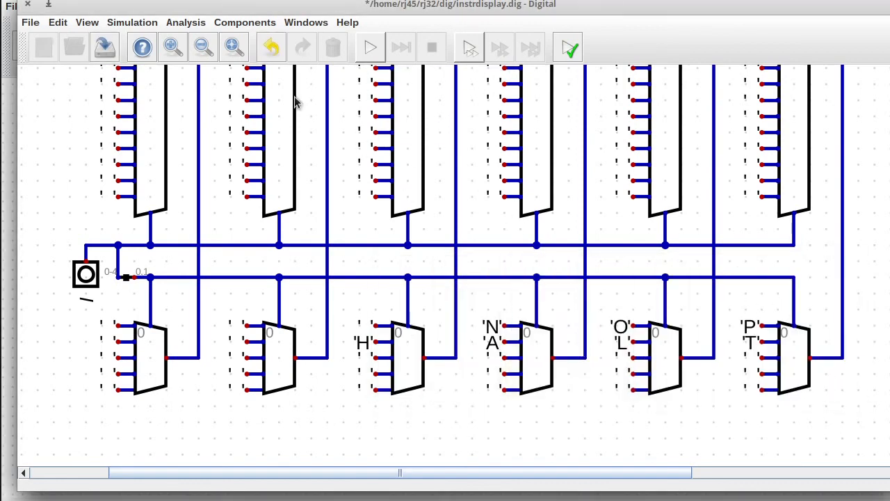
Step: Save and close instrdisplay.dig, and briefly simulate the processor to check the instruction display for NOP
left_click(109, 46)
left_click(28, 5)
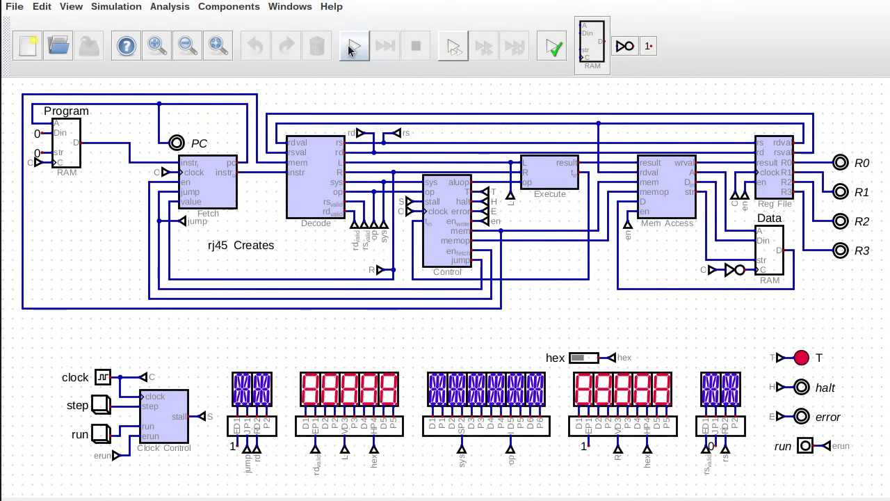
left_click(352, 47)
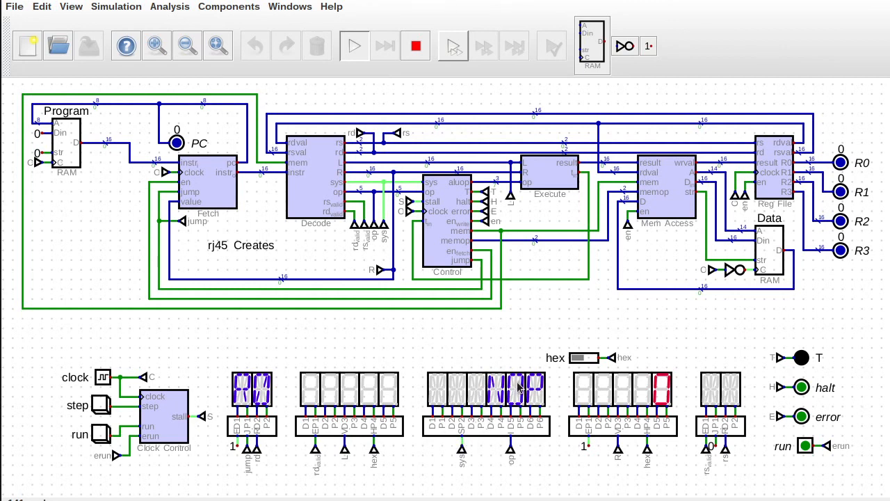
left_click(416, 46)
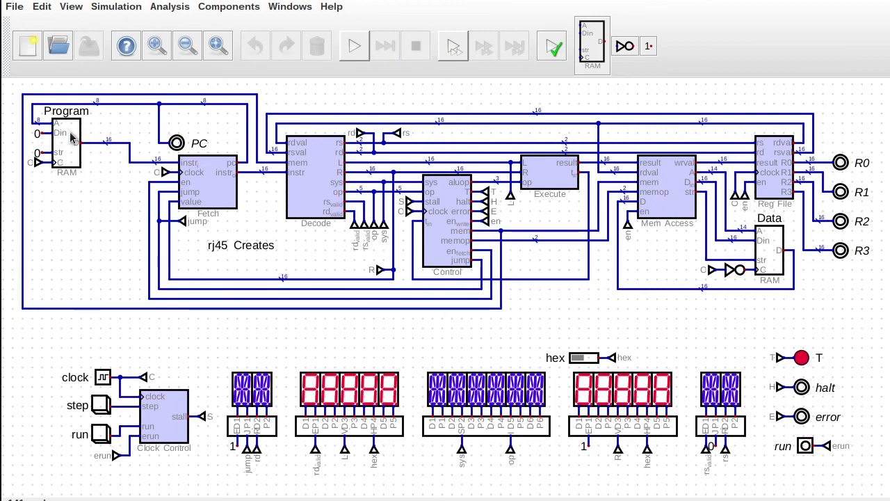
Step: Delete the wire leaving the Program RAM's D output and place a multiplexer between the RAM and Fetch
left_click_drag(68, 133, 139, 152)
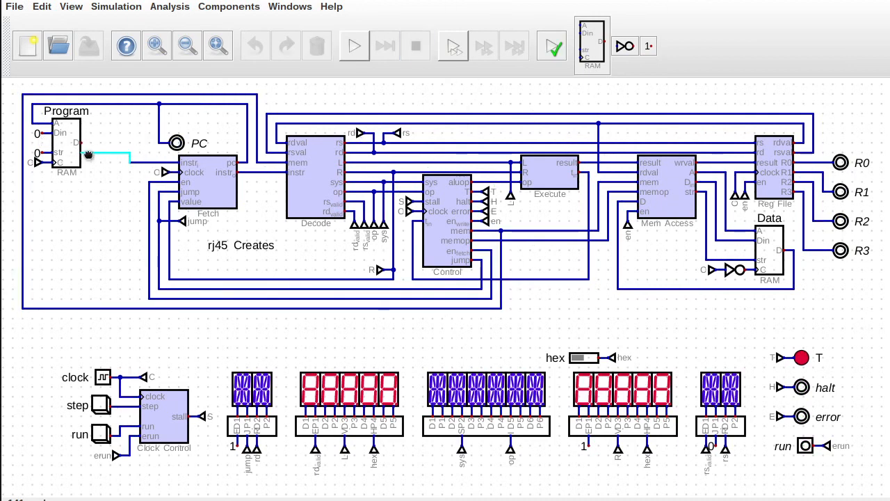
left_click(316, 46)
left_click(228, 6)
mouse_move(219, 40)
mouse_move(217, 66)
left_click(320, 70)
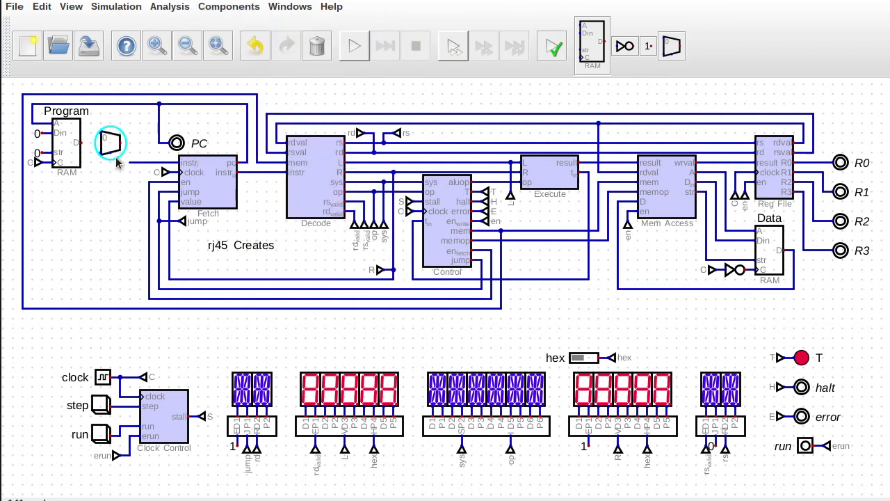
left_click(107, 157)
Step: Shift the Program RAM and its surrounding wires down to meet the multiplexer, and connect the multiplexer's output to Fetch's instr input
left_click_drag(104, 159, 19, 92)
left_click_drag(63, 146, 63, 156)
left_click_drag(148, 85, 262, 113)
left_click_drag(240, 104, 240, 114)
left_click(120, 162)
left_click(128, 163)
Step: Wire a constant to the multiplexer's second input and set it to 16 data bits with value 0
left_click(648, 47)
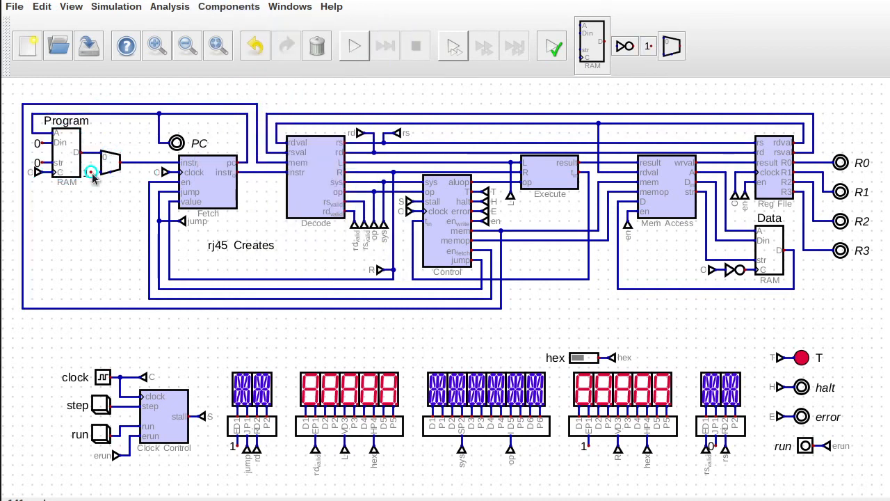
left_click(91, 173)
left_click(91, 173)
left_click(101, 173)
right_click(88, 174)
left_click(394, 221)
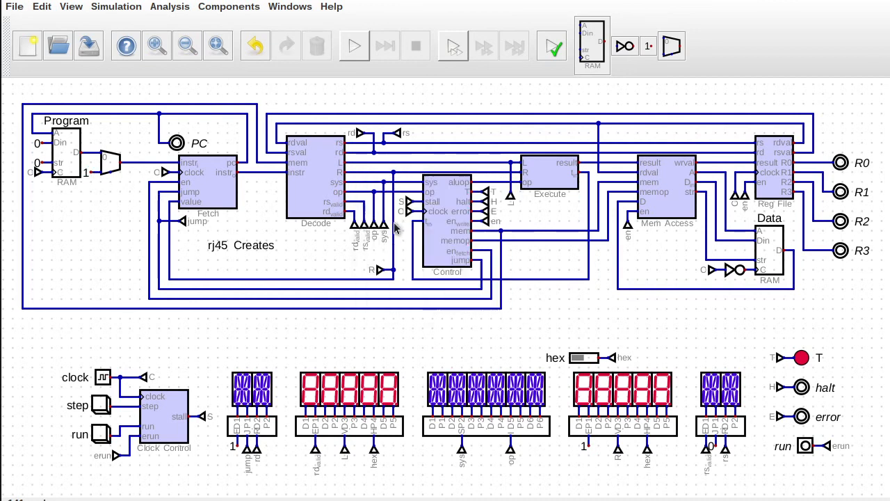
left_click(203, 185)
type("6")
left_click_drag(204, 206, 148, 215)
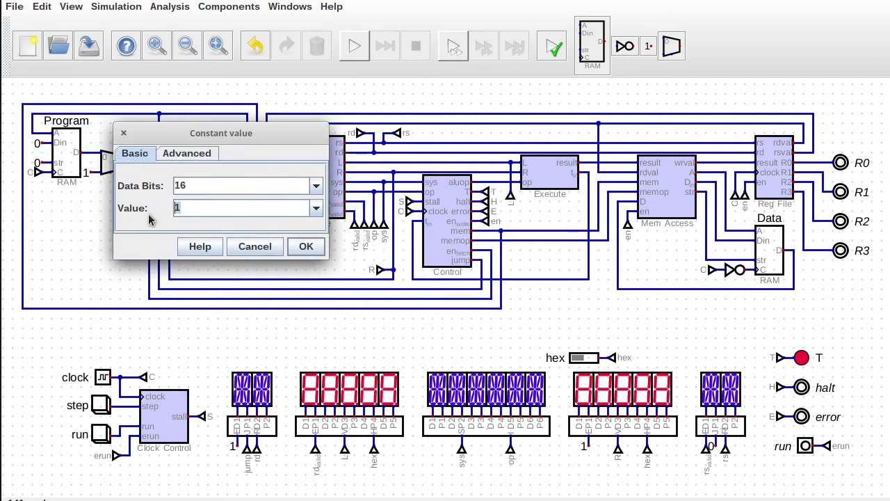
type("0")
left_click(306, 247)
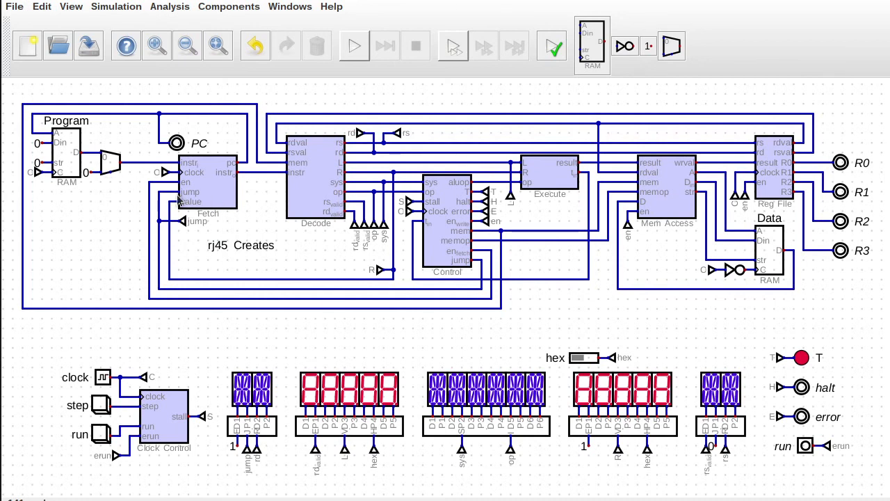
Step: Connect the jump signal entering Fetch to the multiplexer's select input
left_click(159, 192)
left_click(110, 171)
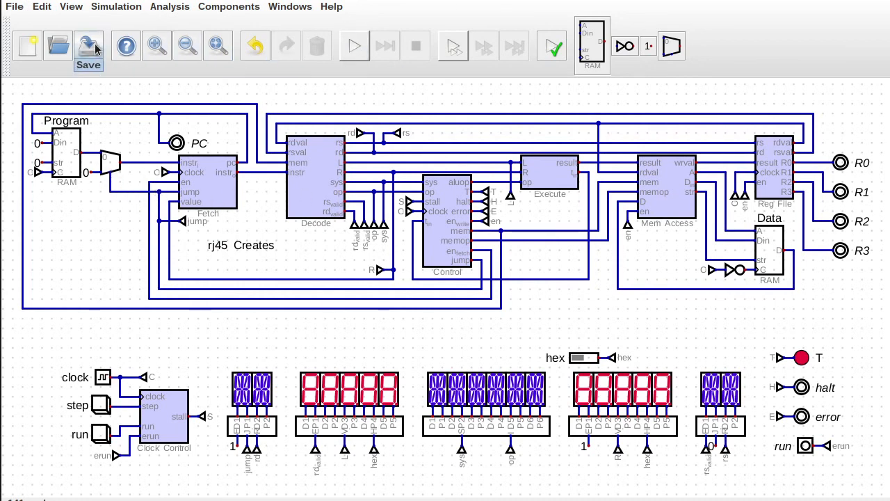
Step: Try to start the simulation, and set the multiplexer's data bits to 16
left_click(354, 46)
left_click(616, 288)
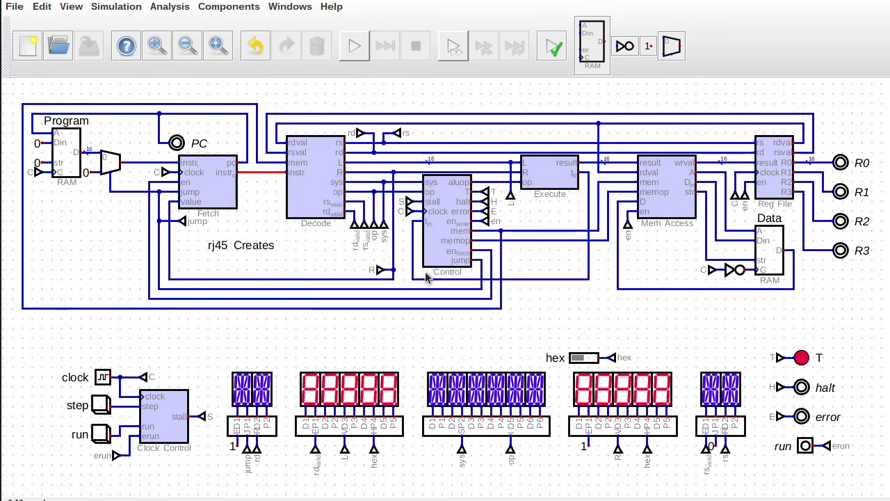
right_click(115, 167)
type("6")
left_click(203, 219)
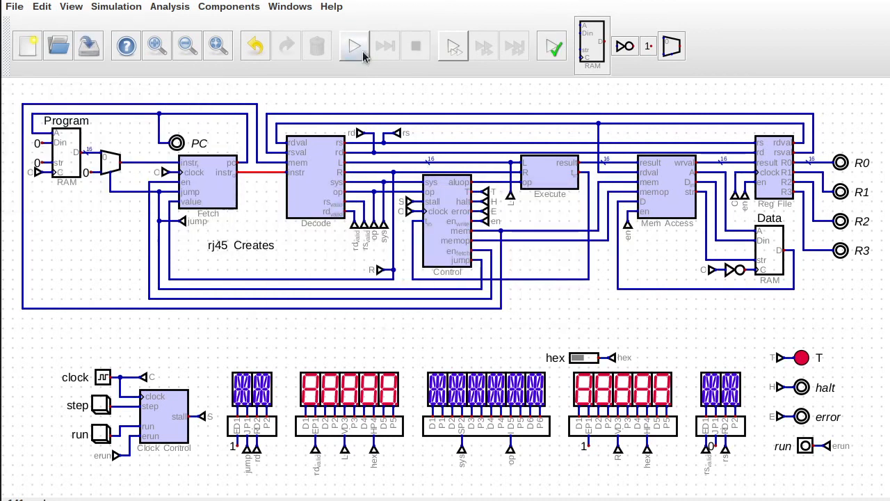
Step: Move the multiplexer and its constant slightly closer to Fetch and start the simulation
left_click(354, 45)
left_click(599, 288)
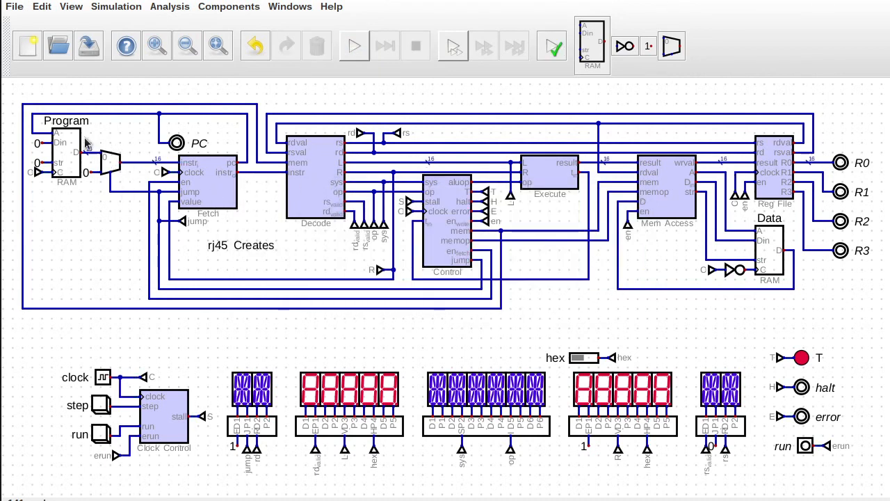
left_click_drag(85, 130, 151, 210)
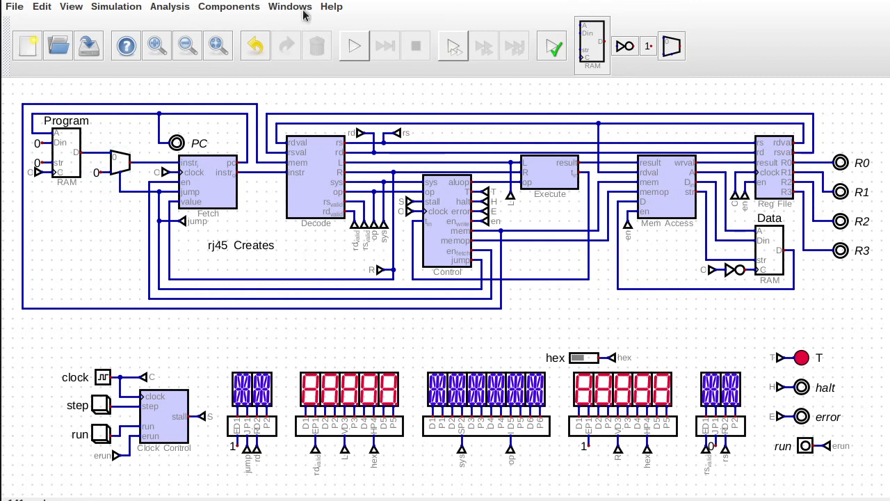
left_click(354, 45)
left_click(616, 288)
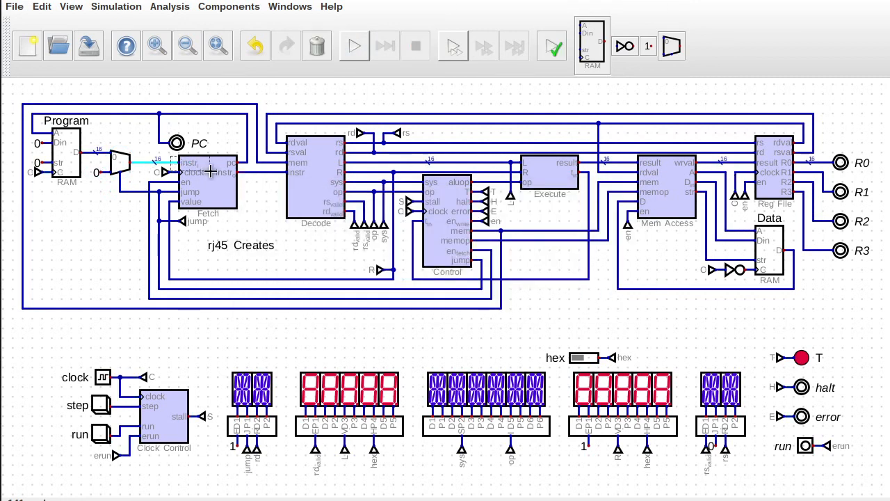
left_click(354, 46)
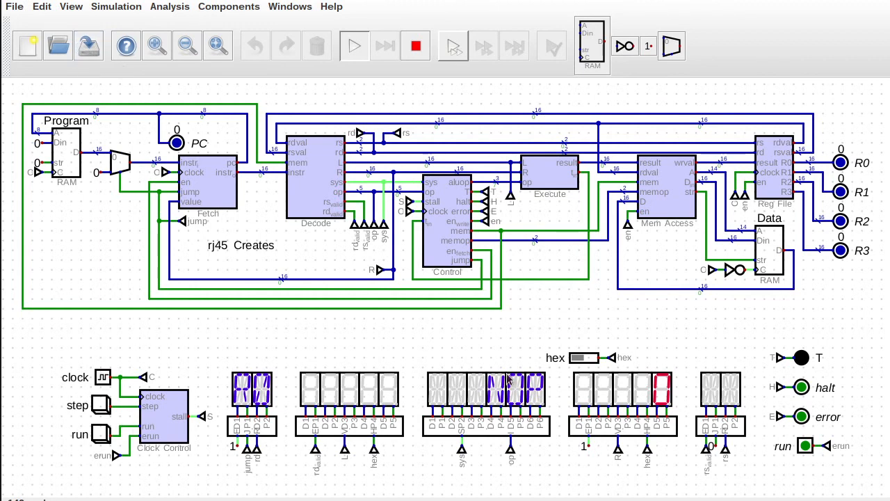
Step: Toggle the clock repeatedly with the run input off to observe the processor
left_click(101, 381)
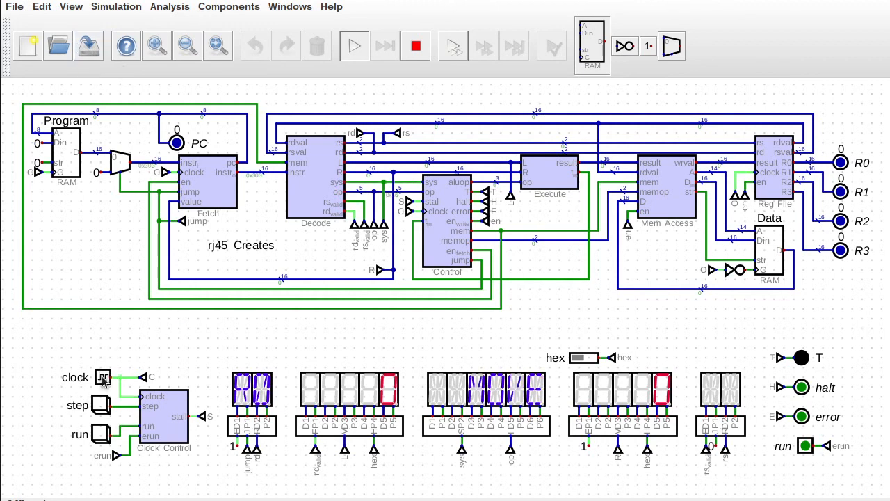
left_click(102, 382)
left_click(102, 381)
left_click(102, 382)
left_click(103, 382)
left_click(103, 382)
left_click(103, 382)
left_click(103, 382)
left_click(103, 382)
left_click(103, 381)
left_click(103, 382)
left_click(103, 382)
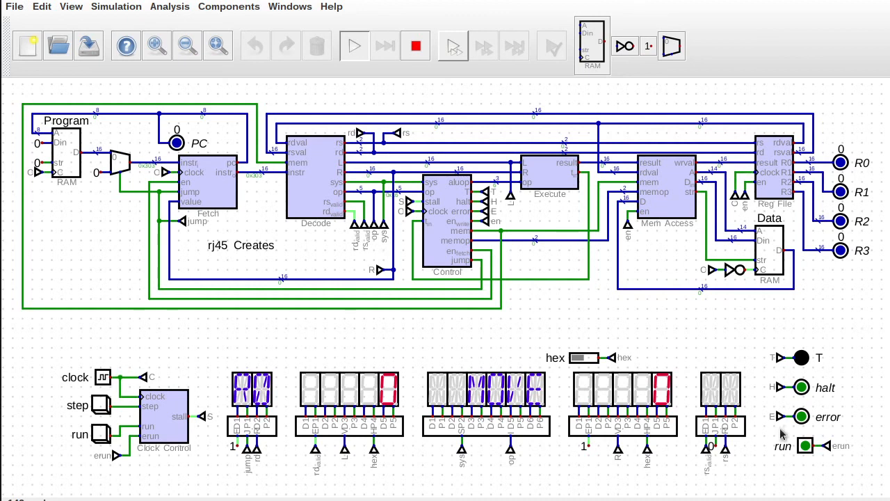
Step: Turn on the run input and clock the processor through the program, and save the circuit
left_click(802, 446)
left_click(103, 382)
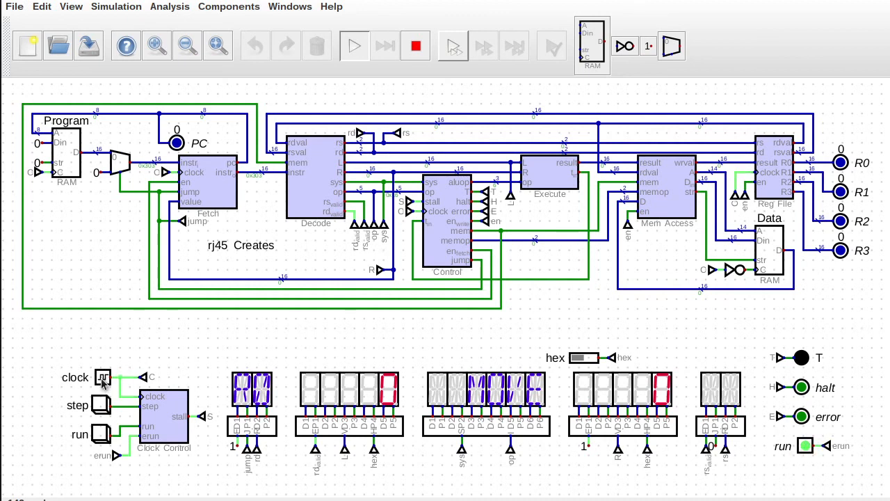
left_click(103, 382)
left_click(103, 381)
left_click(103, 381)
left_click(103, 382)
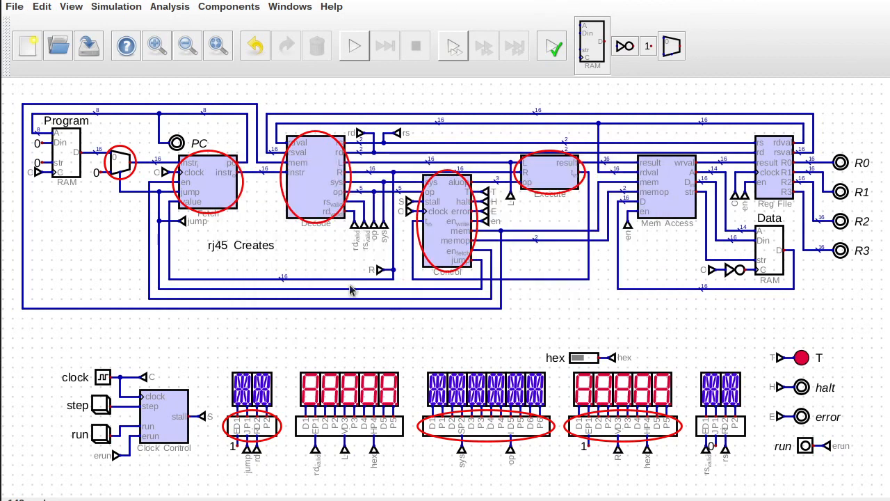
left_click(628, 311)
left_click(98, 47)
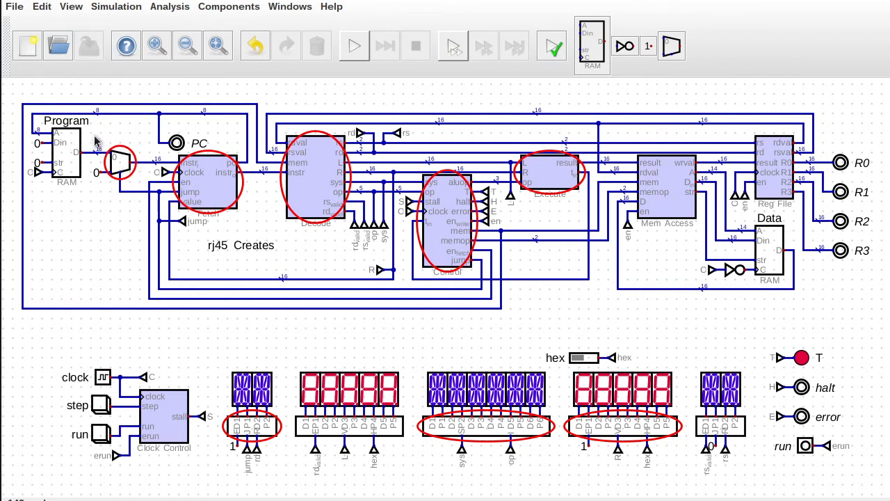
Step: Place a register below the multiplexer and move the Program RAM and multiplexer away from Fetch to make room
left_click(115, 161)
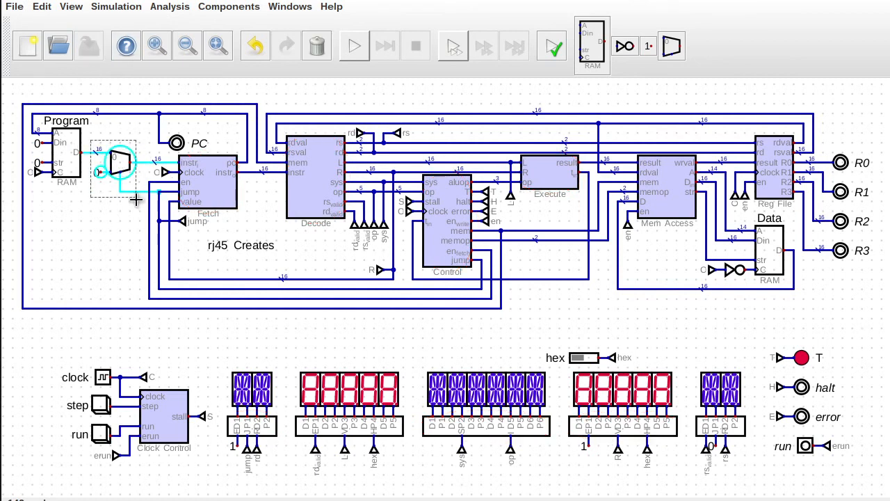
left_click(224, 7)
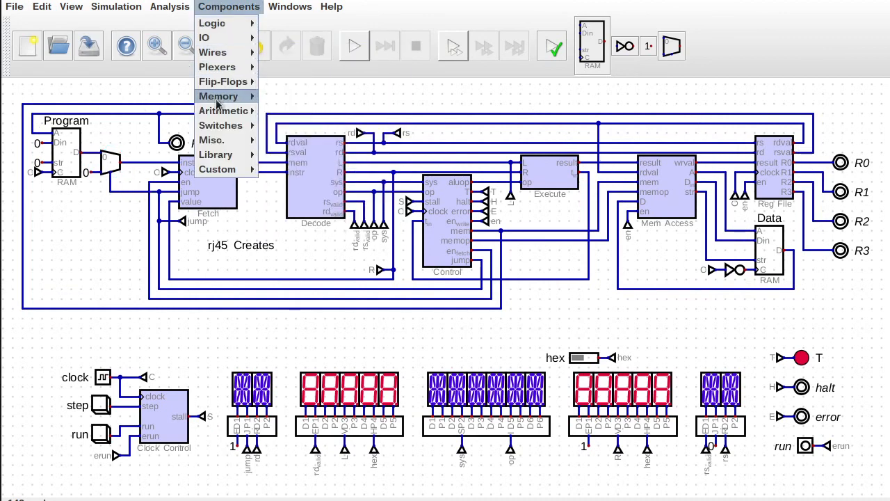
mouse_move(219, 96)
left_click(278, 123)
left_click(115, 233)
left_click_drag(13, 89, 146, 339)
left_click_drag(132, 293, 113, 293)
Step: Delete the wire between the multiplexer and Fetch, and place the register there with its output on Fetch's instr input
left_click(143, 162)
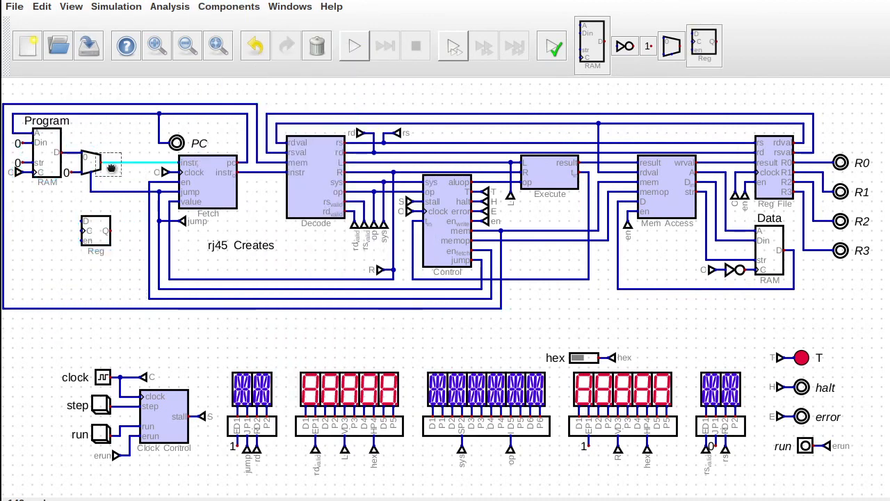
key("Delete")
left_click_drag(95, 233, 125, 171)
left_click(177, 275)
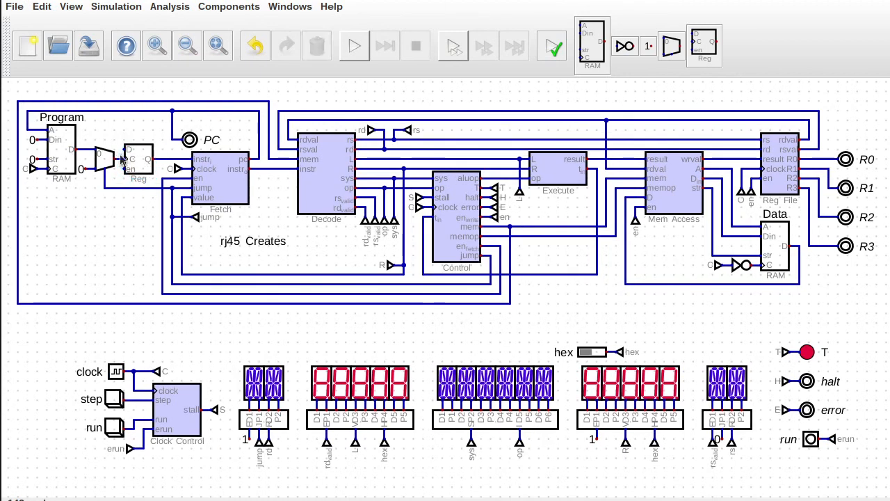
Step: Align the multiplexer with the register, wiring its output to D, clock tunnel C to the clock input and Fetch's en signal to en
left_click(104, 159)
left_click(105, 188)
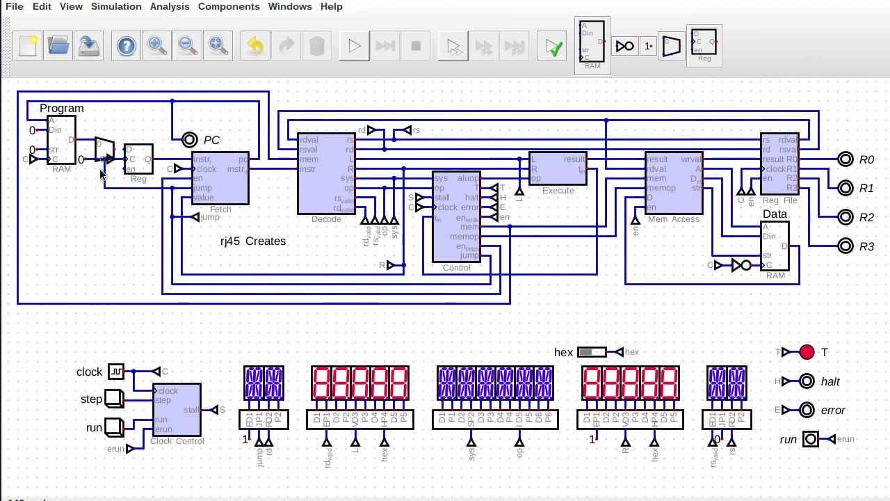
key("Escape")
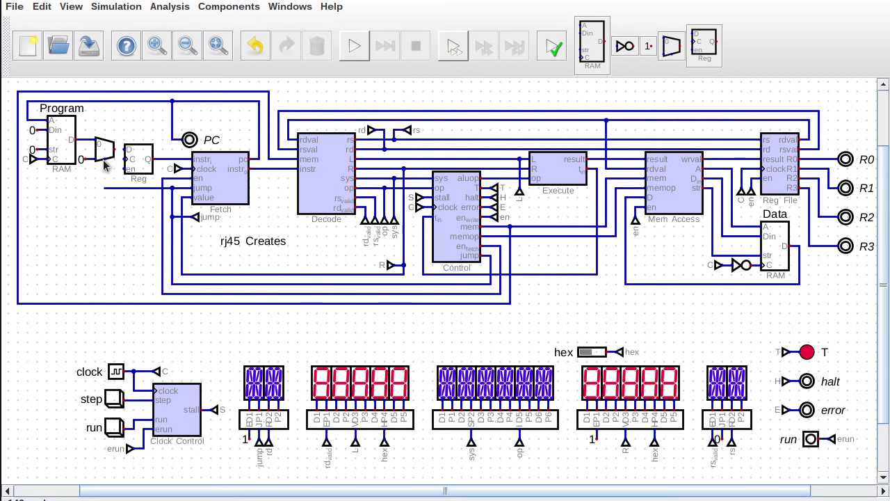
left_click(105, 158)
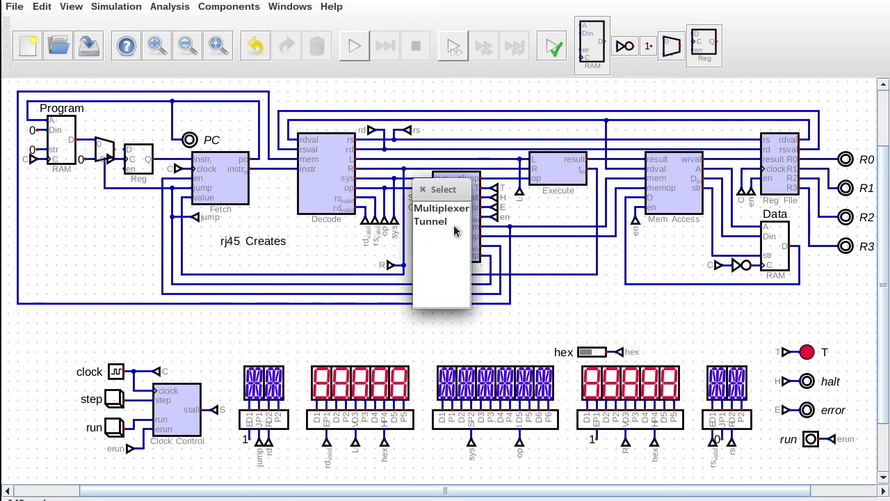
left_click(428, 222)
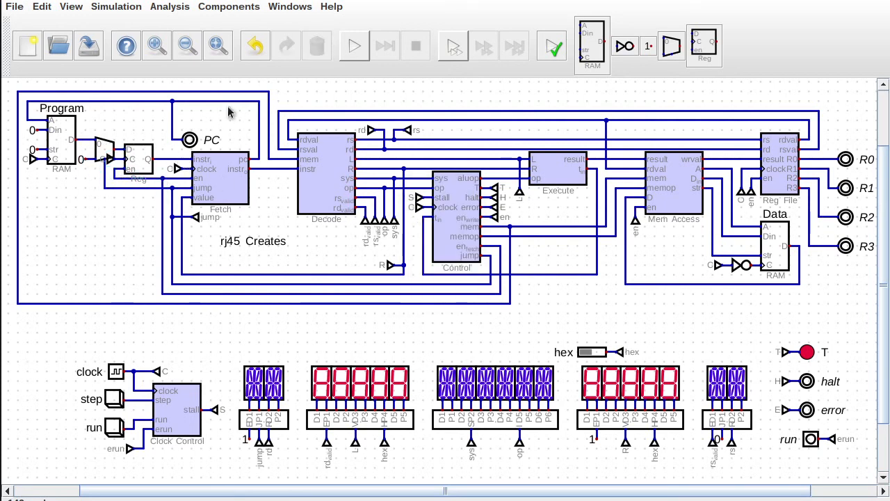
Step: Label the register IR and start the simulation
right_click(142, 162)
type("IR")
left_click(214, 210)
left_click(354, 46)
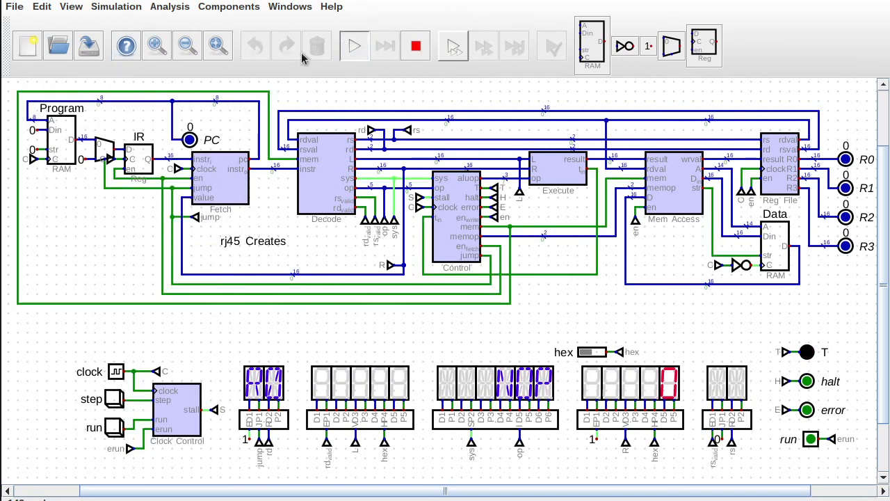
Step: Clock the processor through the jump, inspecting the values on the IR output and the Program RAM output
left_click(115, 373)
left_click(116, 373)
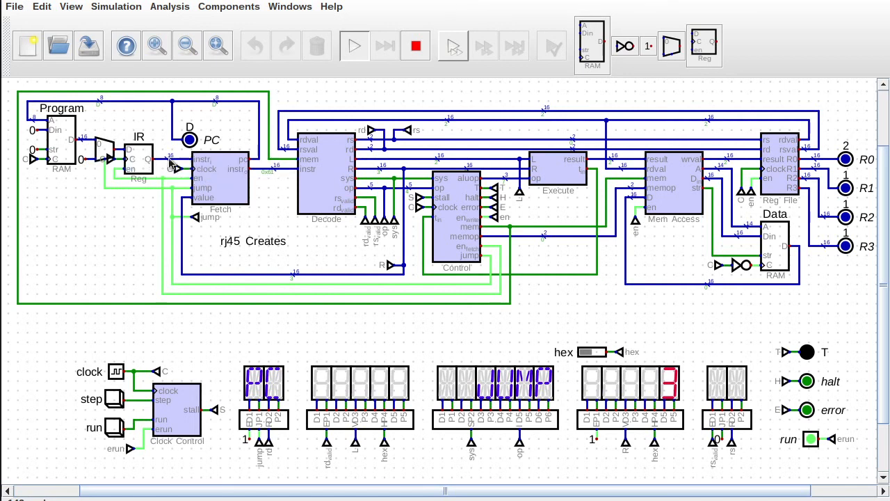
mouse_move(169, 159)
mouse_move(84, 144)
left_click(117, 373)
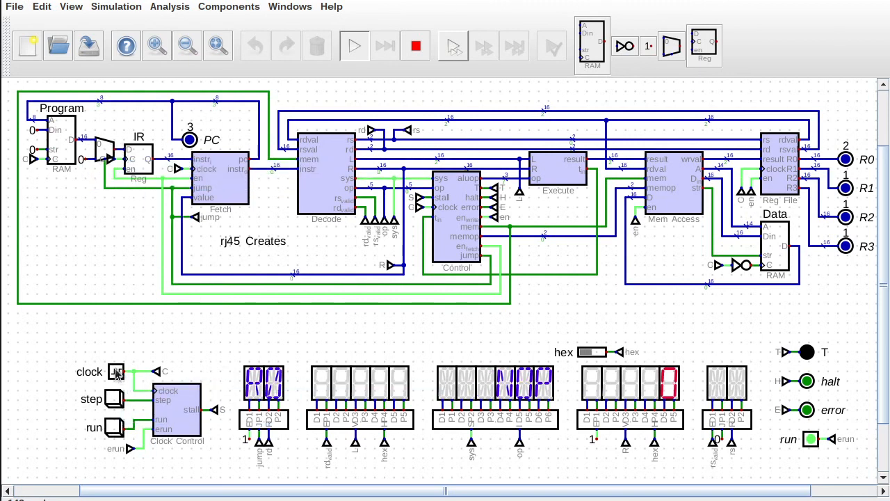
left_click(115, 372)
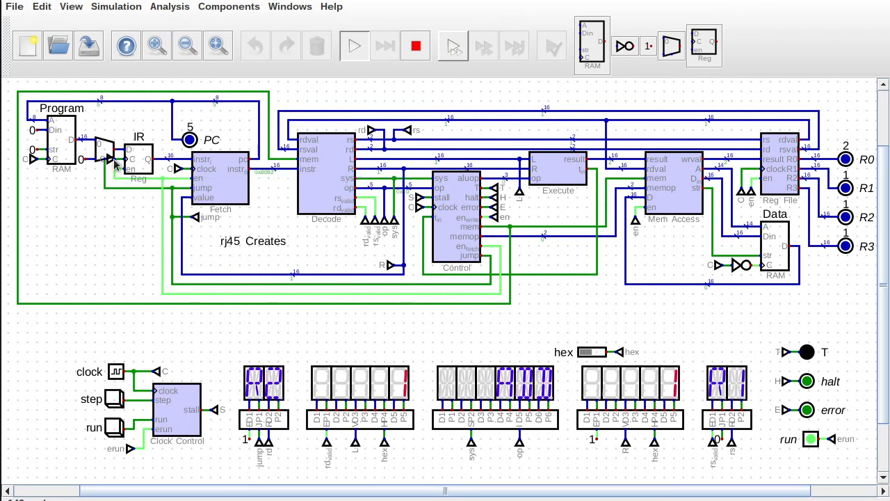
Step: Restart the simulation and clock the processor through the jump and the instructions following it
key("space")
key("space")
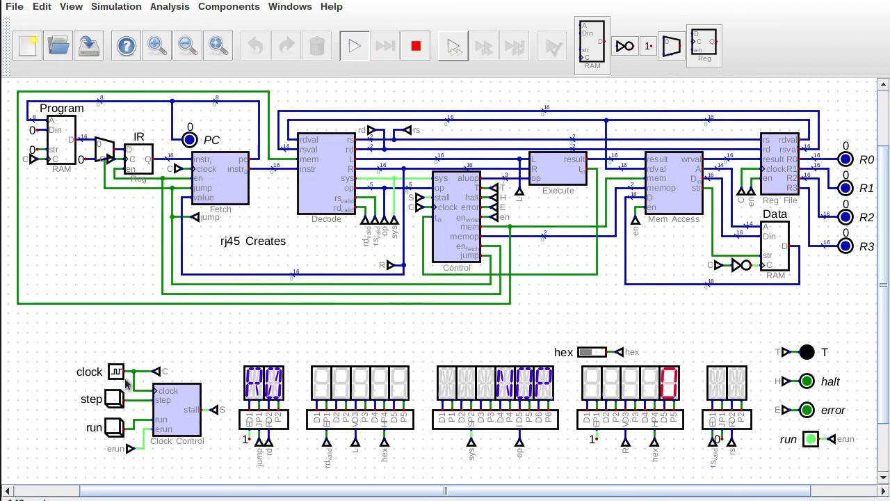
left_click(117, 373)
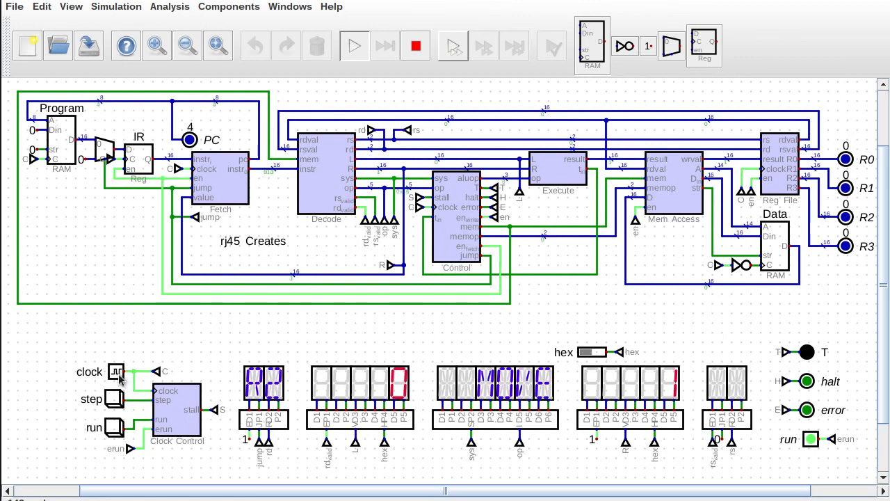
left_click(117, 373)
left_click(117, 373)
left_click(117, 372)
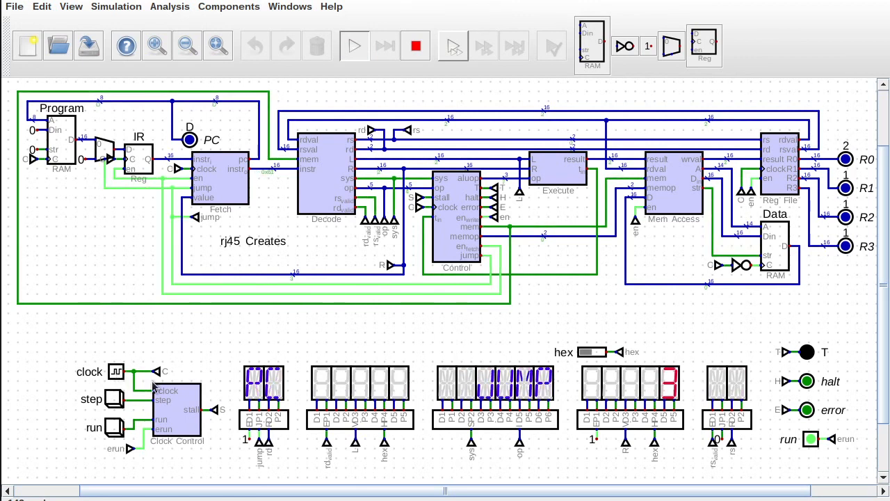
left_click(117, 373)
left_click(117, 373)
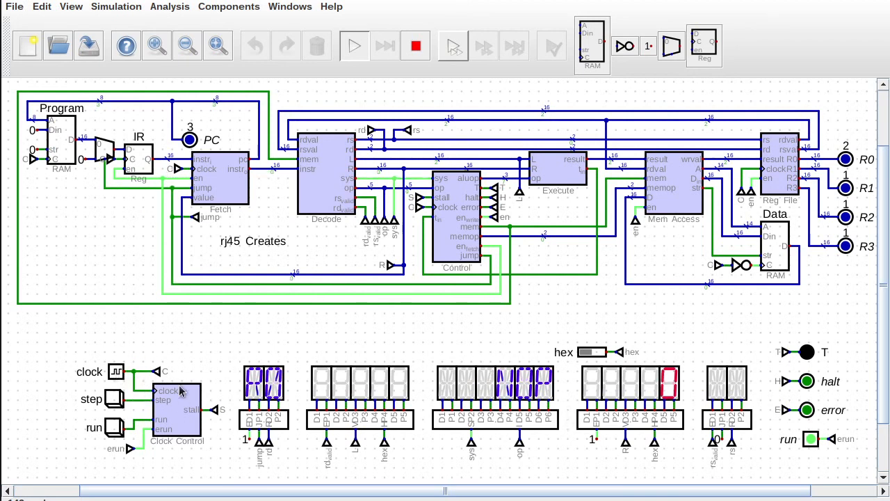
left_click(116, 372)
left_click(117, 372)
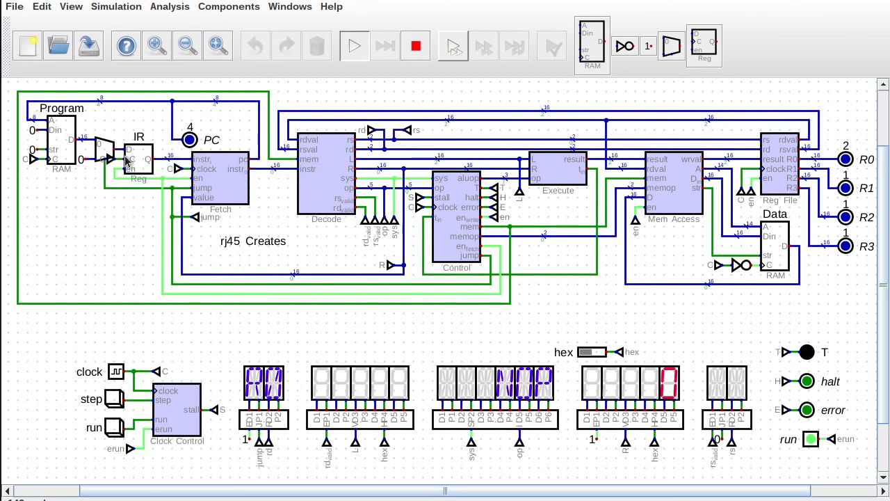
Step: Restart the simulation with the run input on and step through the first instructions
left_click(417, 46)
left_click(357, 45)
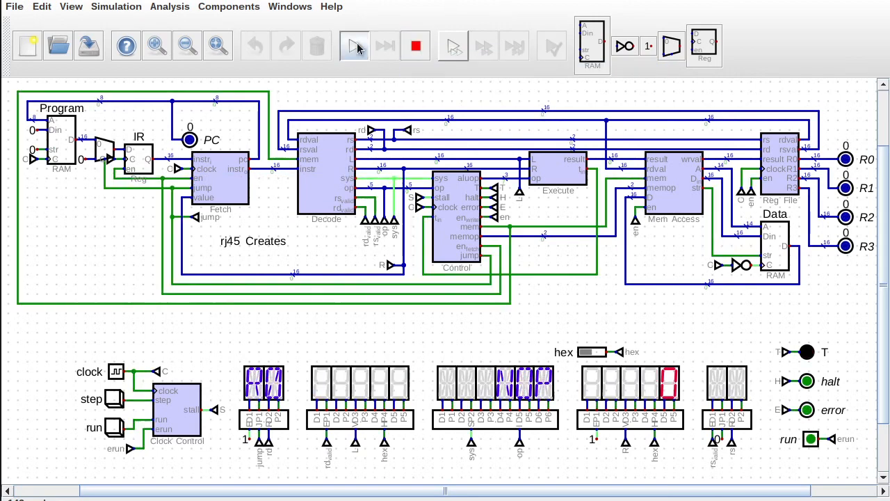
left_click(811, 439)
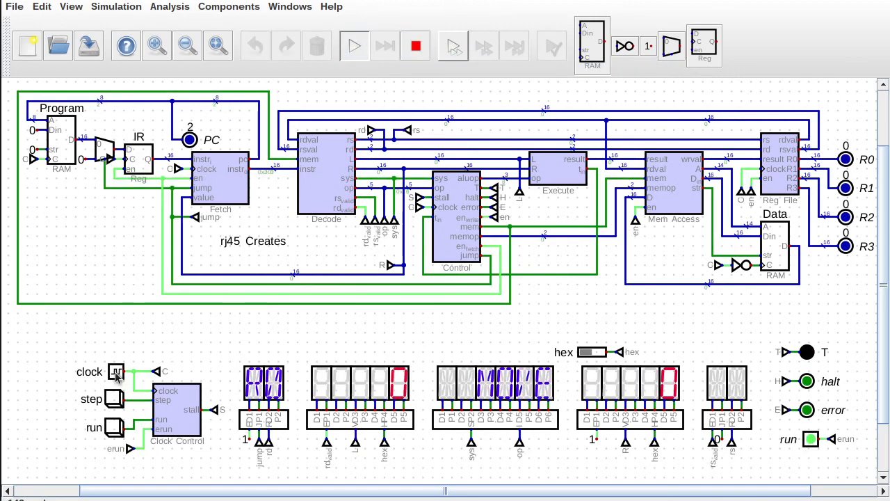
Step: Stop the simulation and move the Program RAM and multiplexer away from the IR register to separate the overlapping parts
left_click(416, 46)
left_click_drag(9, 81, 108, 323)
mouse_move(86, 269)
left_mouse_down()
mouse_move(71, 275)
mouse_move(71, 266)
left_mouse_up()
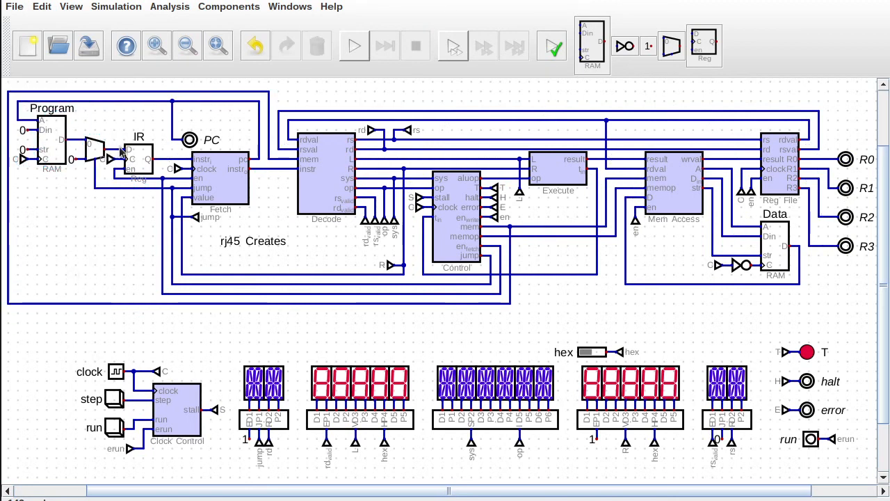
Step: Simulate the circuit up to the jump, inspect the signals around the multiplexer, and clock past the jump
left_click(354, 46)
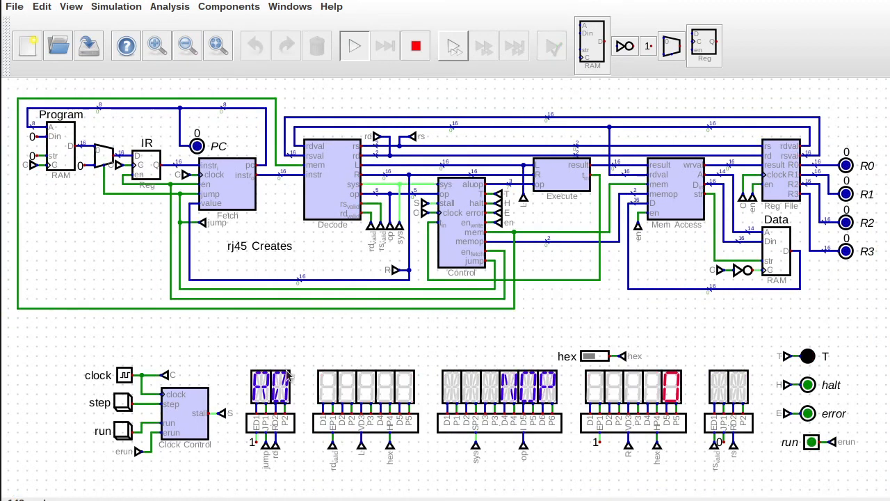
left_click(121, 377)
left_click(121, 378)
left_click(121, 377)
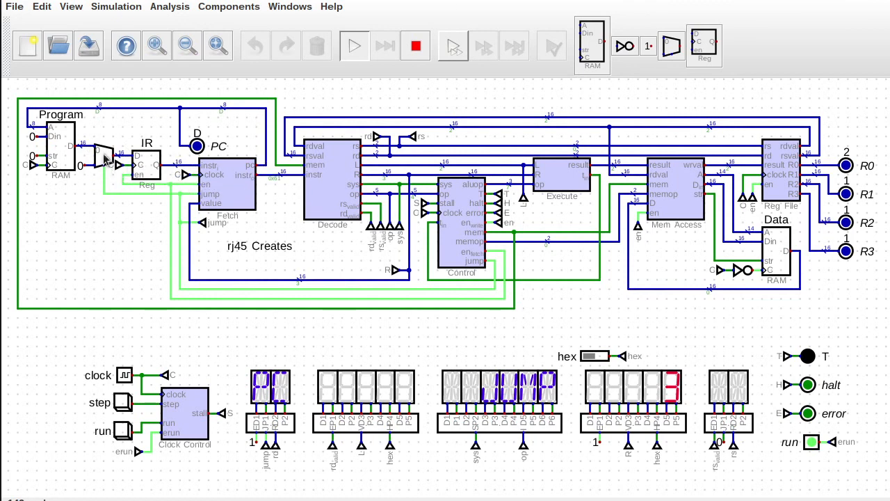
mouse_move(126, 157)
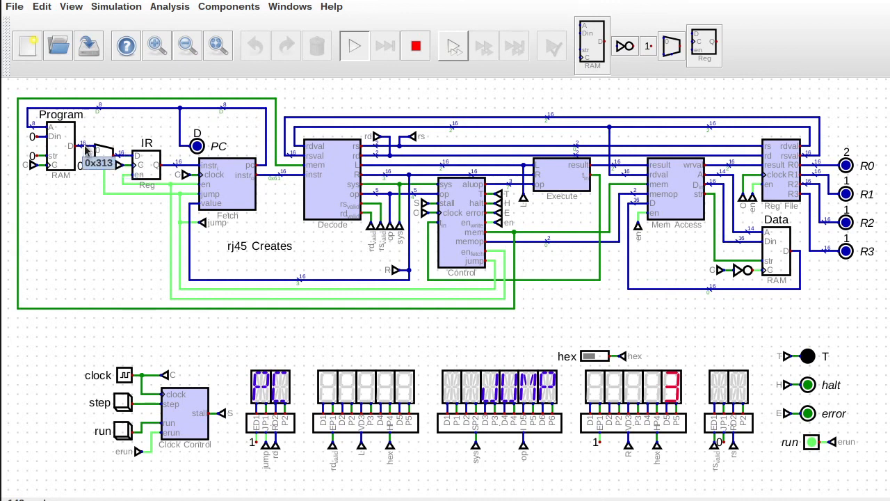
left_click(126, 374)
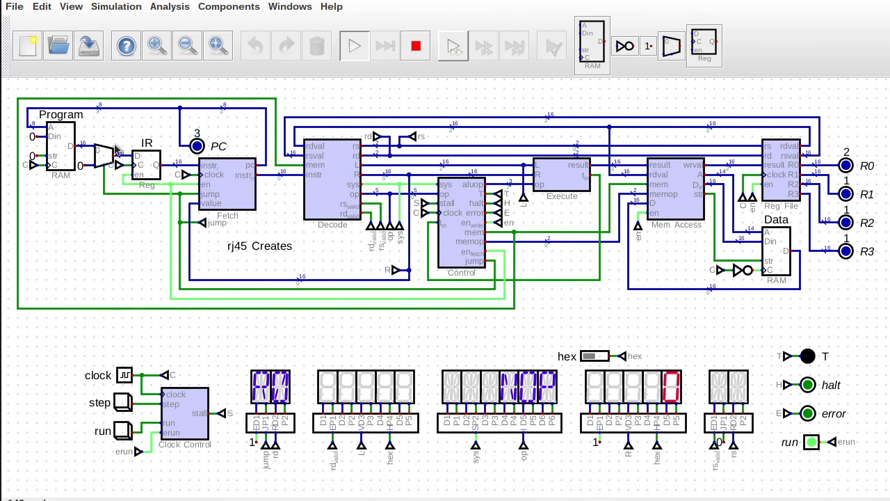
Step: Stop the simulation and replace the Program RAM's clock tunnel with a rotated copy of the Data RAM's clock tunnel and inverter
left_click(415, 48)
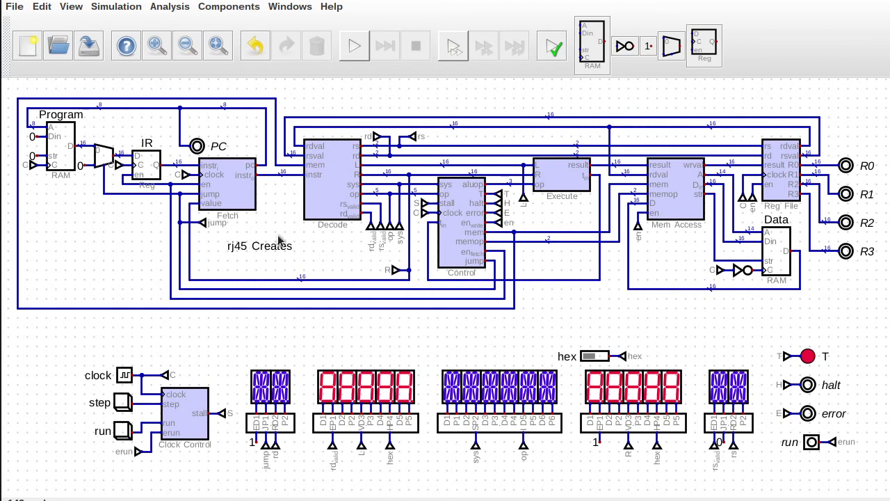
left_click_drag(694, 262, 780, 281)
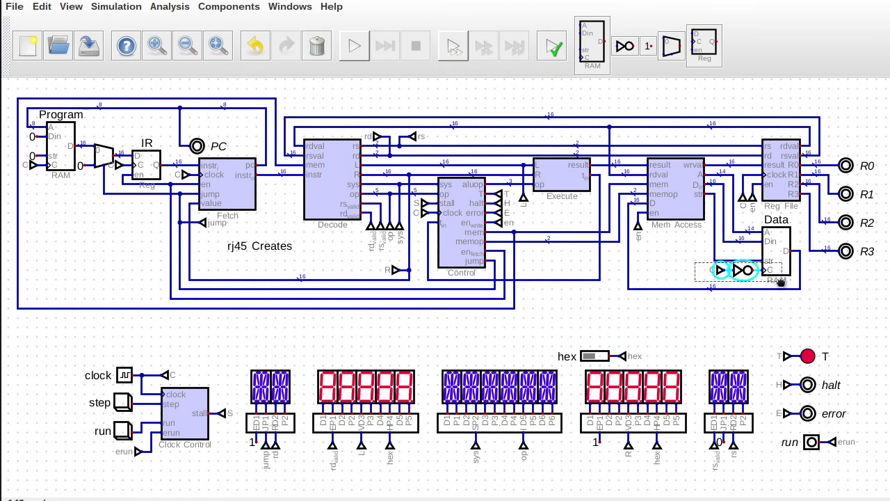
key("ctrl+d")
key("r")
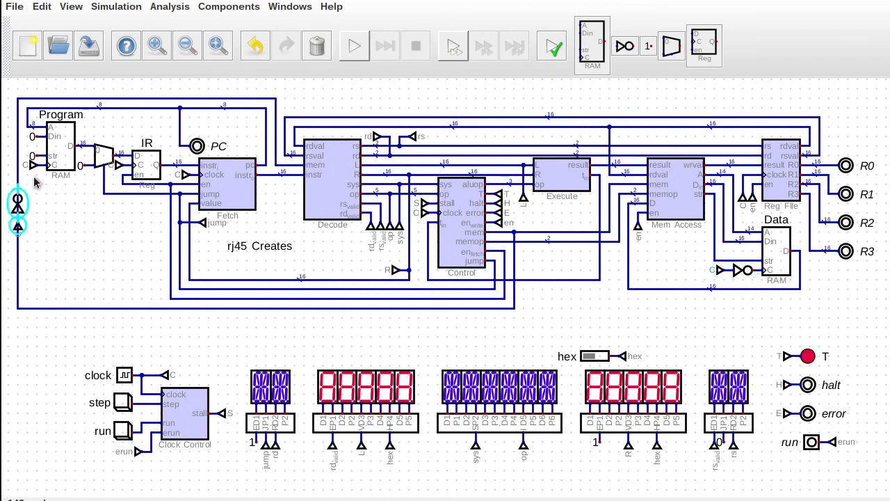
left_click(55, 170)
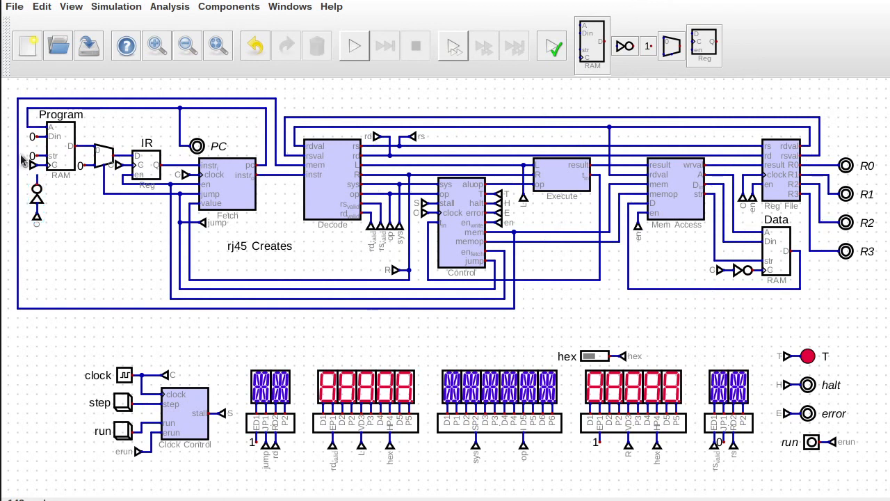
left_click_drag(21, 154, 44, 169)
key("Delete")
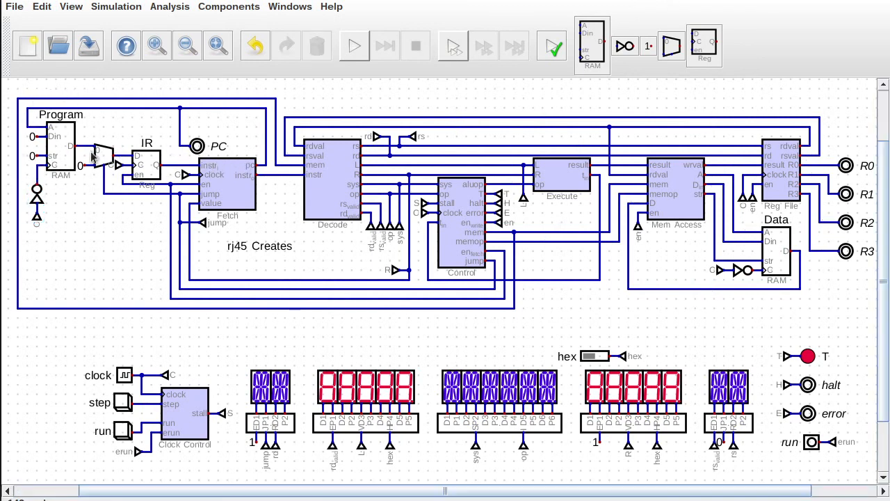
left_click_drag(25, 110, 45, 129)
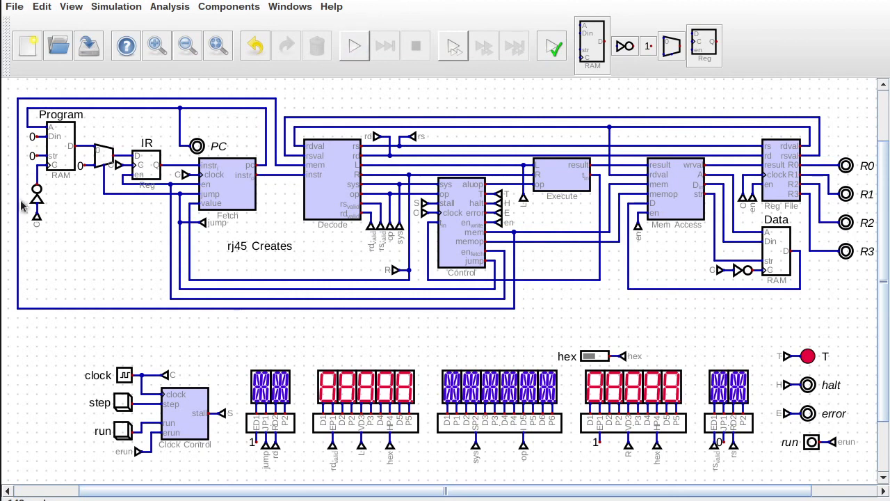
Step: Start the simulation, clock the processor up to the jump instruction, and inspect the Program RAM contents at the current address
left_click(353, 49)
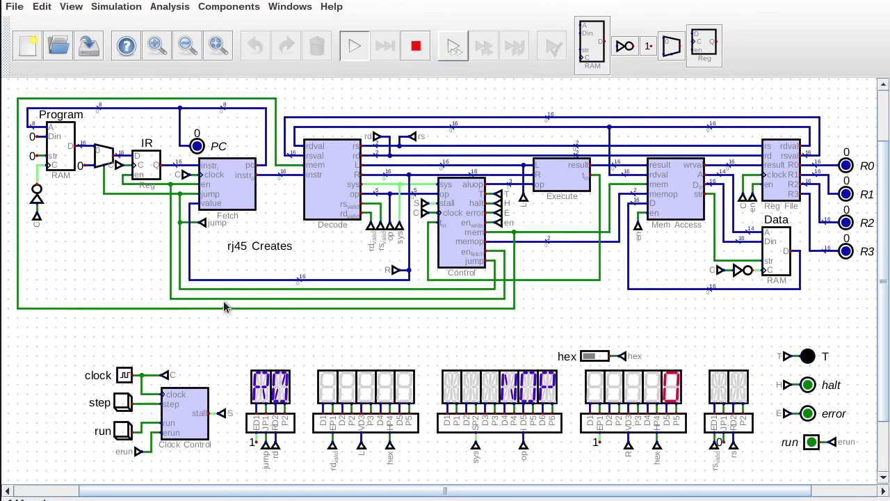
left_click(129, 378)
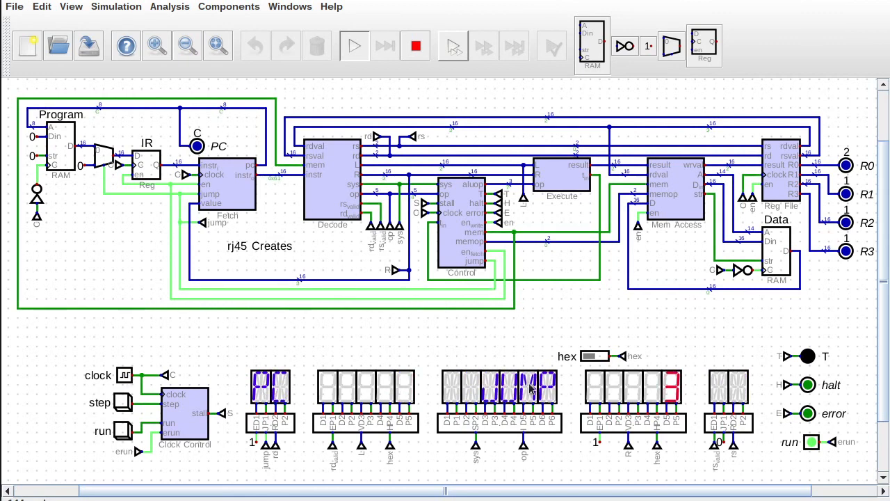
left_click(58, 143)
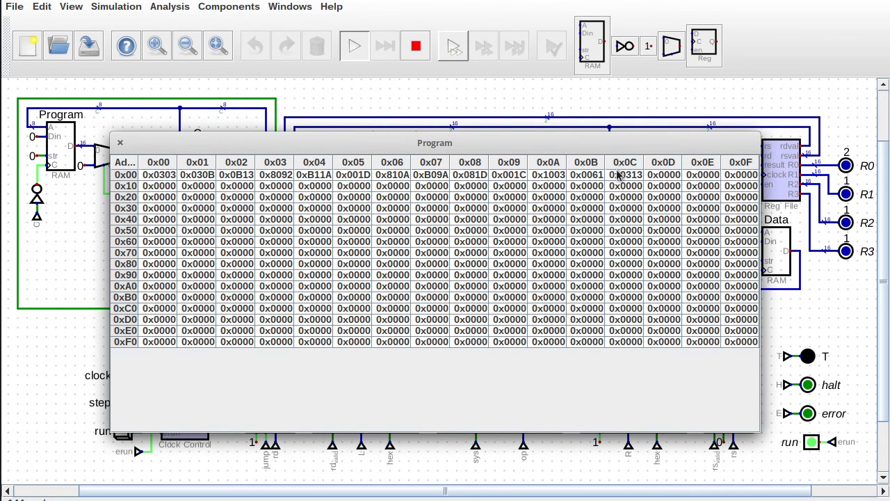
left_click(628, 177)
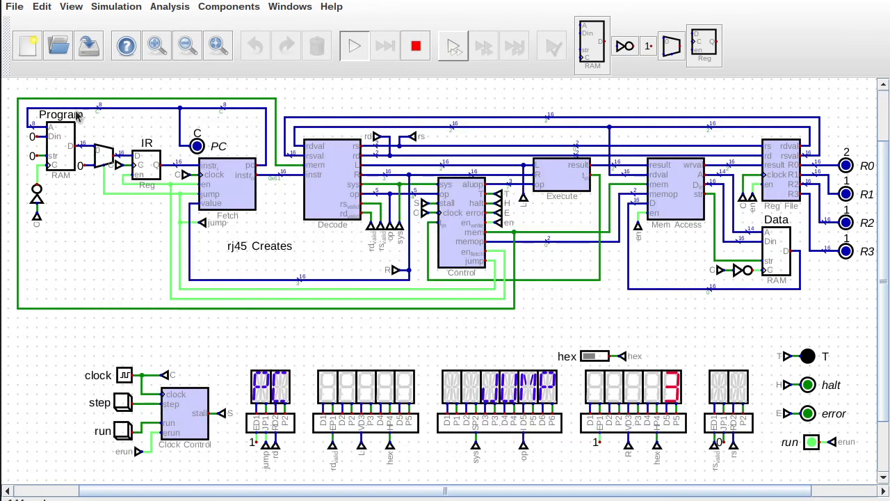
left_click(120, 142)
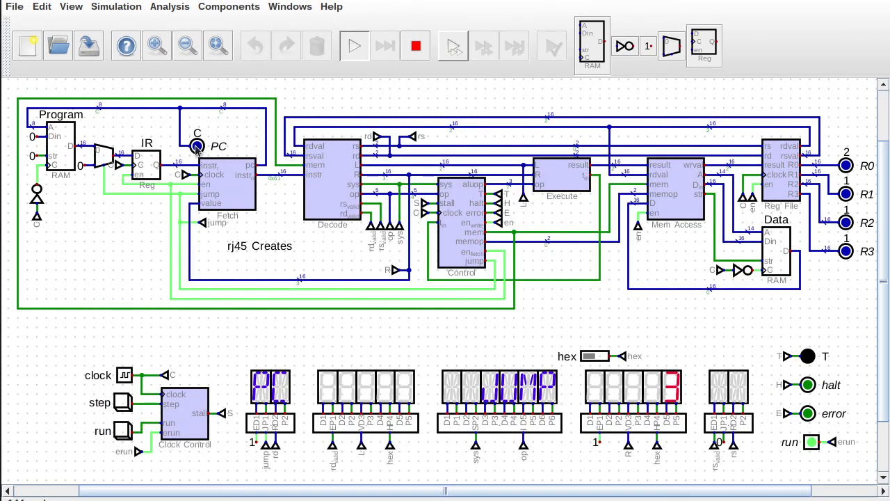
Step: Clock the processor past the jump and compare the value entering the IR register with the Program RAM contents
left_click(125, 375)
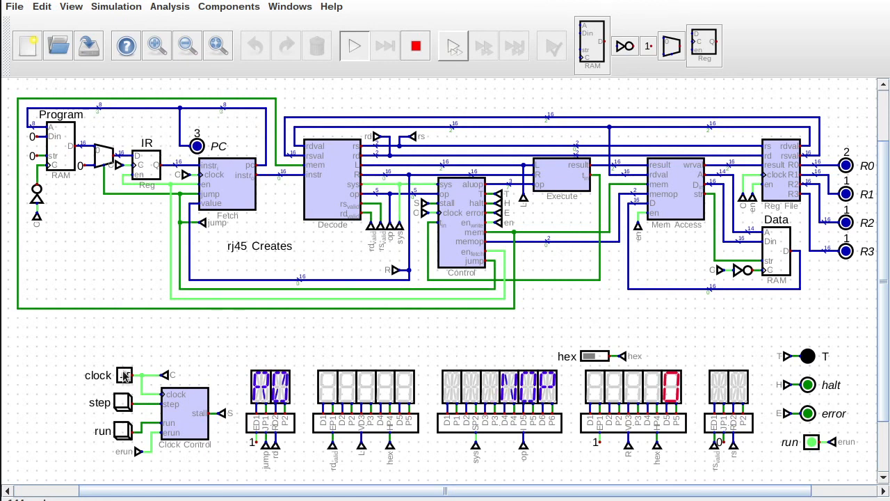
left_click(124, 376)
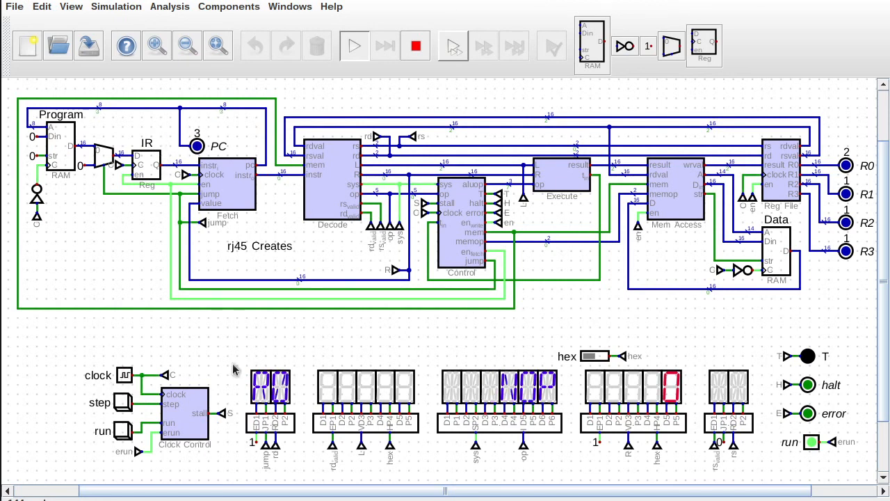
mouse_move(122, 157)
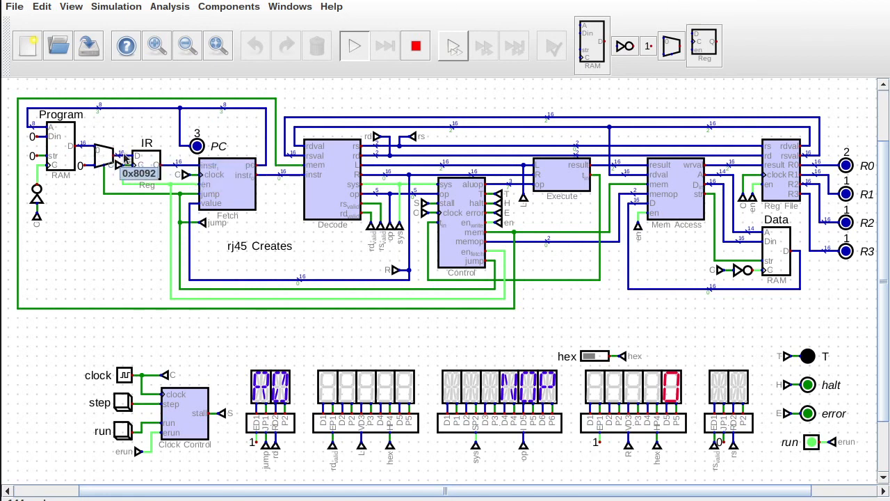
mouse_move(372, 182)
left_click(61, 147)
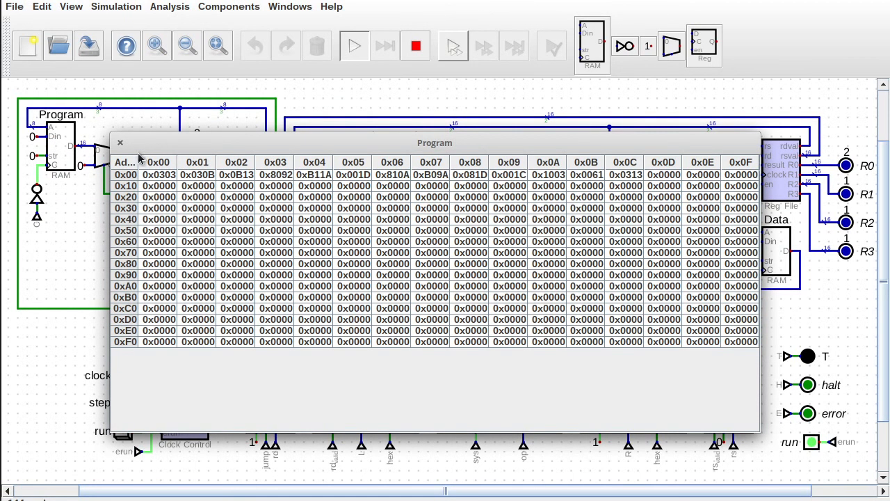
left_click(120, 143)
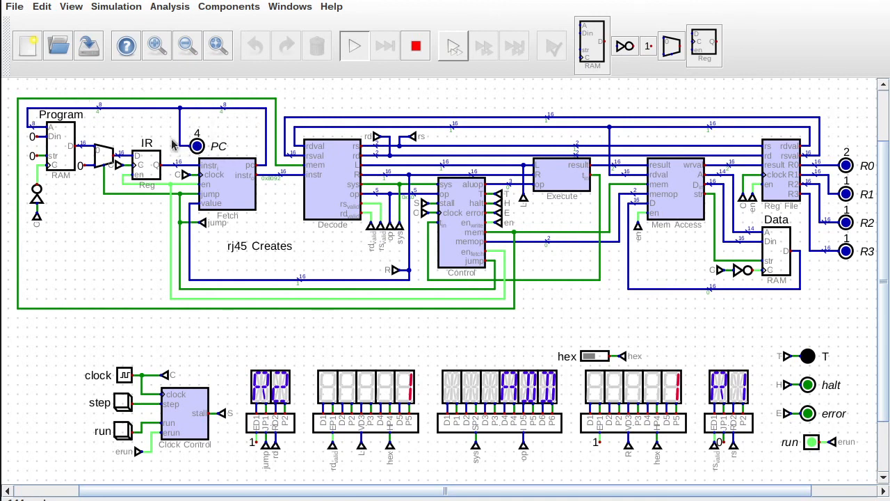
Step: Stop the simulation, run all tests in the project, and review the test results
left_click(416, 47)
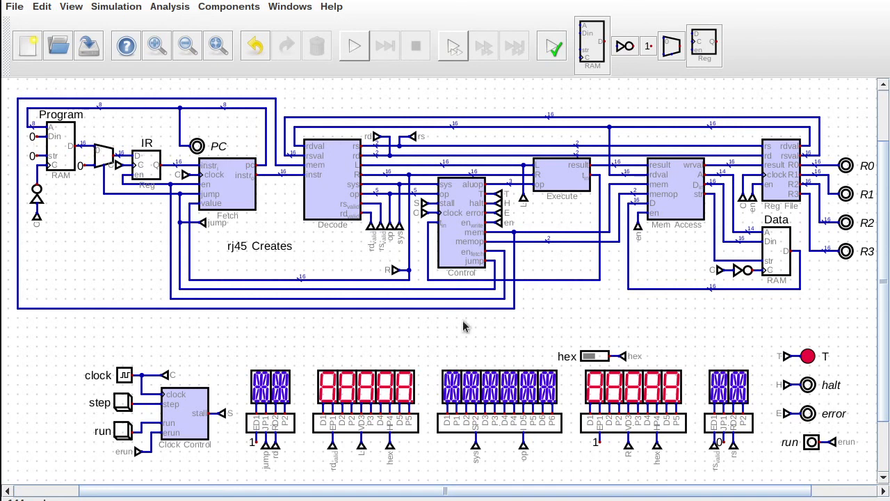
left_click(71, 6)
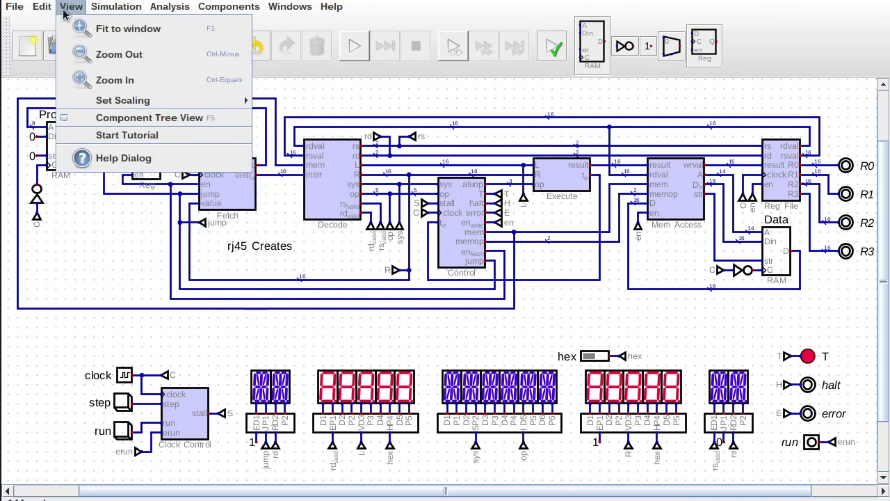
mouse_move(36, 7)
mouse_move(116, 6)
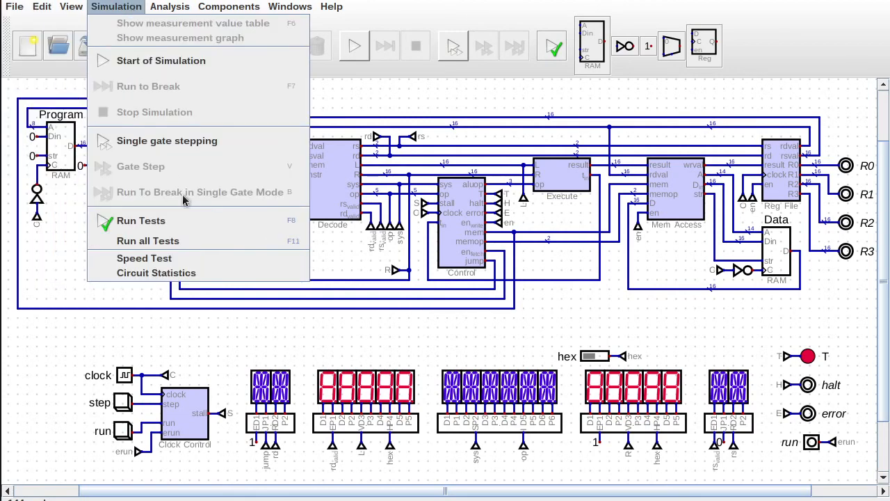
left_click(125, 234)
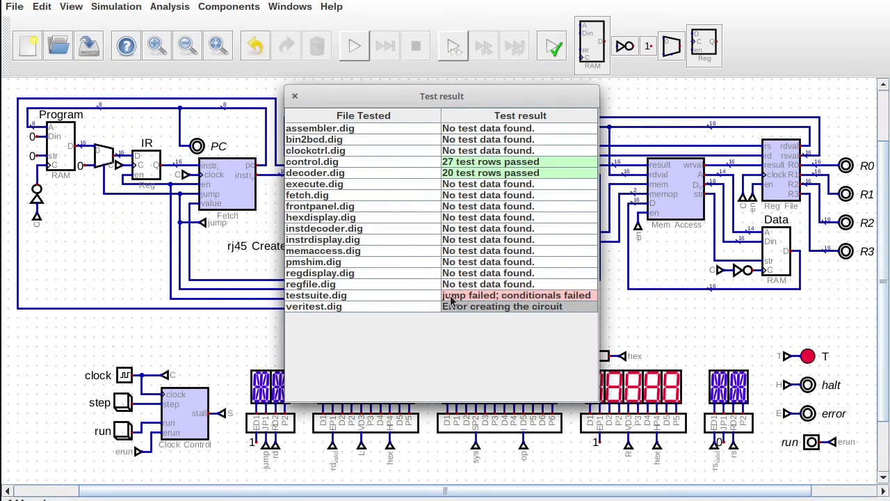
left_click(294, 97)
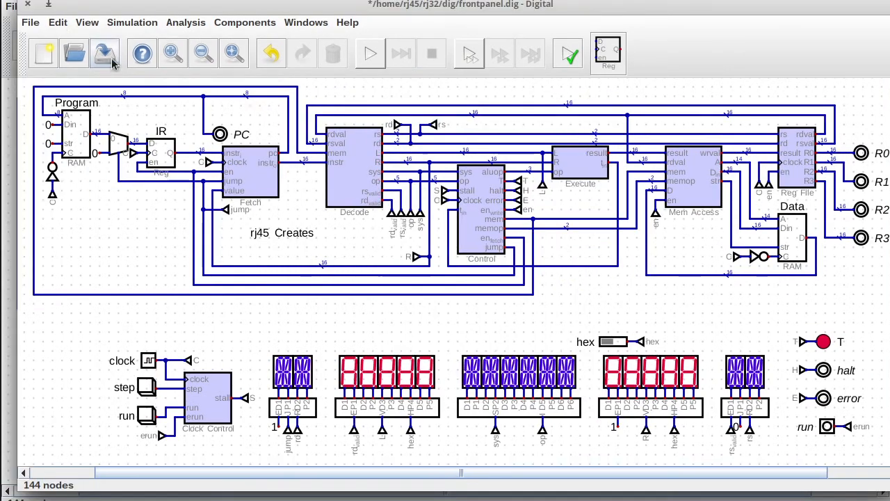
Step: Save the front panel circuit and rerun all tests
left_click(87, 22)
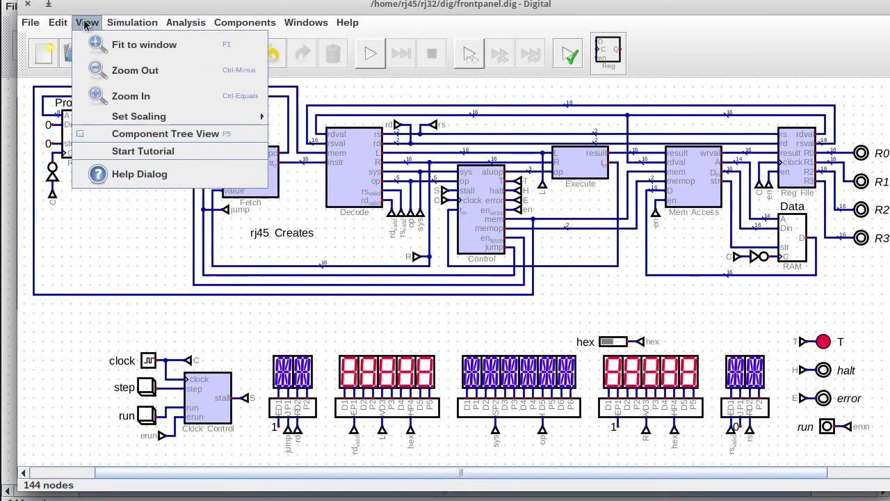
mouse_move(132, 22)
left_click(182, 256)
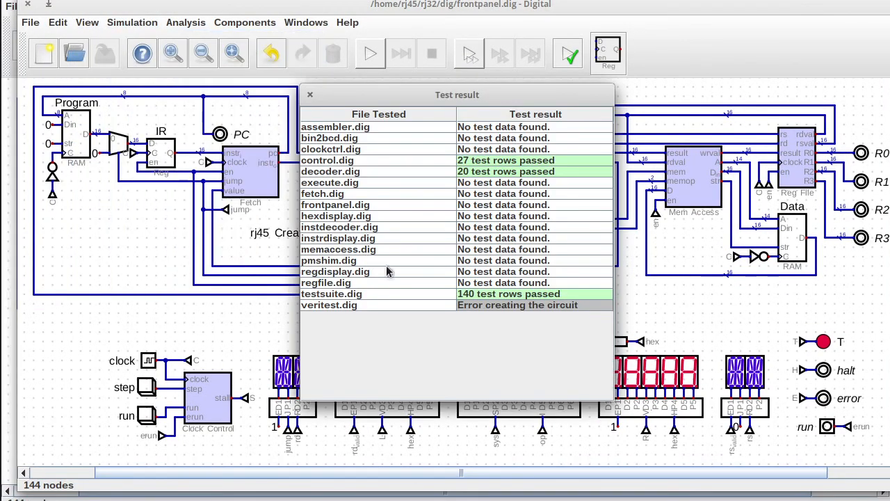
left_click(310, 95)
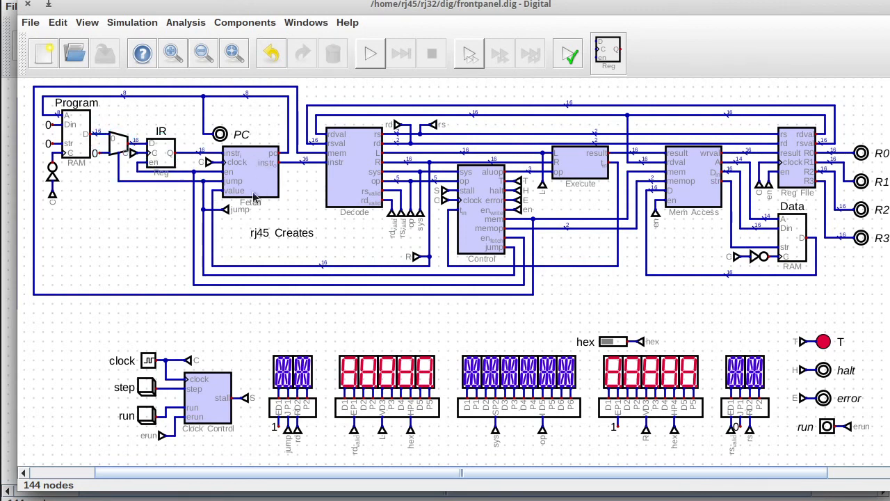
Step: Open the Fetch subcircuit and paste the multiplexer and IR register group from the front panel into it
right_click(238, 170)
left_click(294, 202)
key("ctrl+v")
left_click(560, 243)
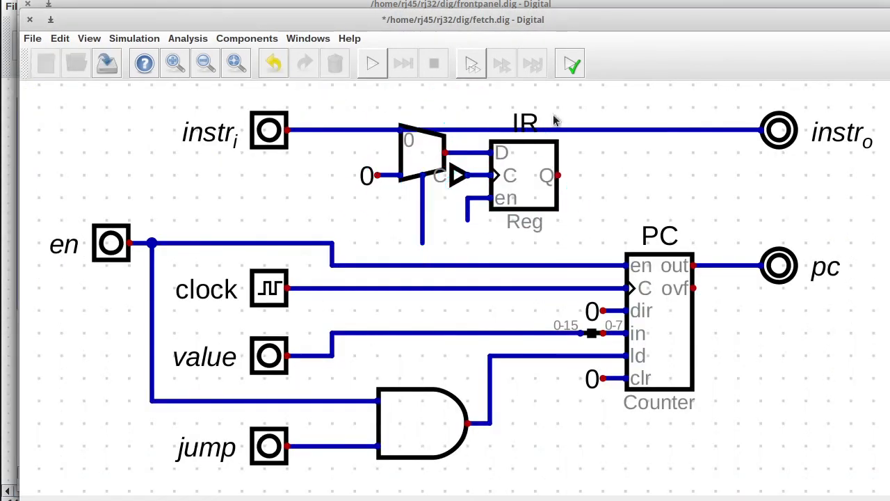
Step: Delete the direct wire between the instruction input and output, and line up the pasted multiplexer and IR register in its place
left_click_drag(290, 114, 757, 146)
key("Delete")
left_click_drag(321, 99, 599, 231)
left_click_drag(580, 207, 582, 166)
key("F1")
Step: Wire the instruction input to the multiplexer's 0 input and the IR register's Q to the instruction output
left_click_drag(237, 120, 287, 123)
left_click(304, 125)
left_click(404, 125)
left_click(549, 165)
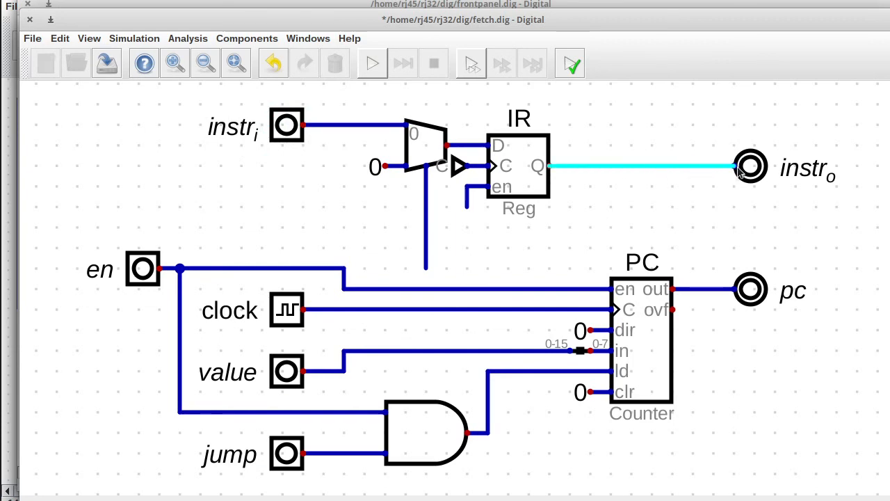
left_click(735, 166)
Step: Connect the IR register's en to the enable line and the multiplexer's select to the jump input, removing the leftover wire stub
left_click(467, 288)
left_click(466, 207)
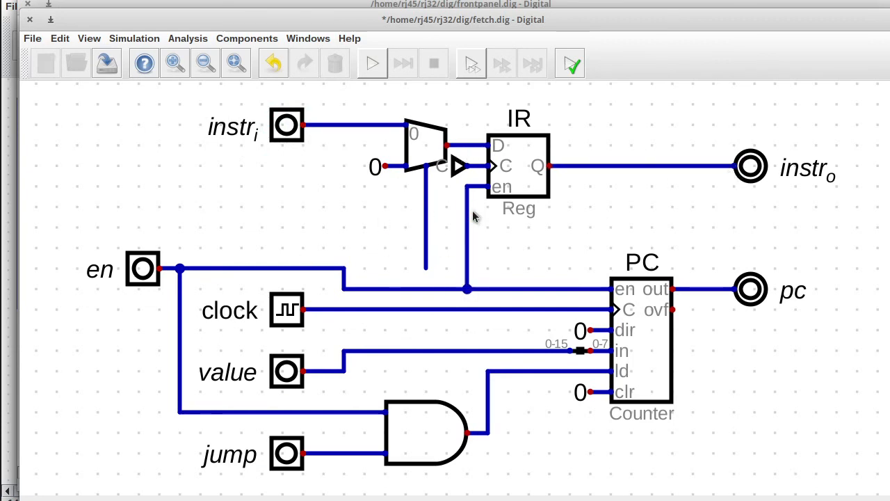
left_click(324, 453)
left_click(56, 492)
left_click(426, 187)
left_click_drag(402, 217, 448, 275)
key("Delete")
key("F1")
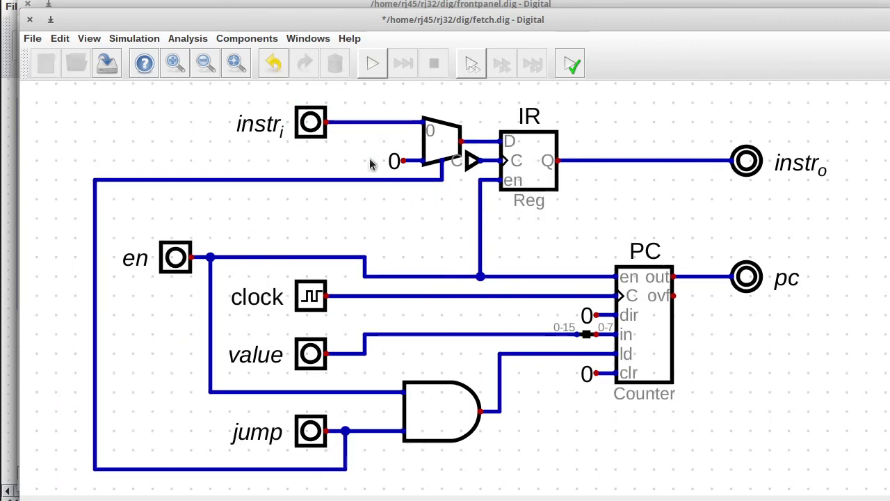
Step: Replace the IR register's clock tunnel with a wire from the clock line, shifting the multiplexer away from the register to make room
left_click(372, 65)
left_click(647, 304)
left_click_drag(464, 149, 514, 172)
key("Delete")
left_click_drag(383, 92, 467, 199)
left_click_drag(443, 162, 385, 162)
left_click(438, 148)
left_click(461, 295)
left_click(500, 161)
Step: Check the Fetch circuit in simulation, and save and close it
left_click(375, 65)
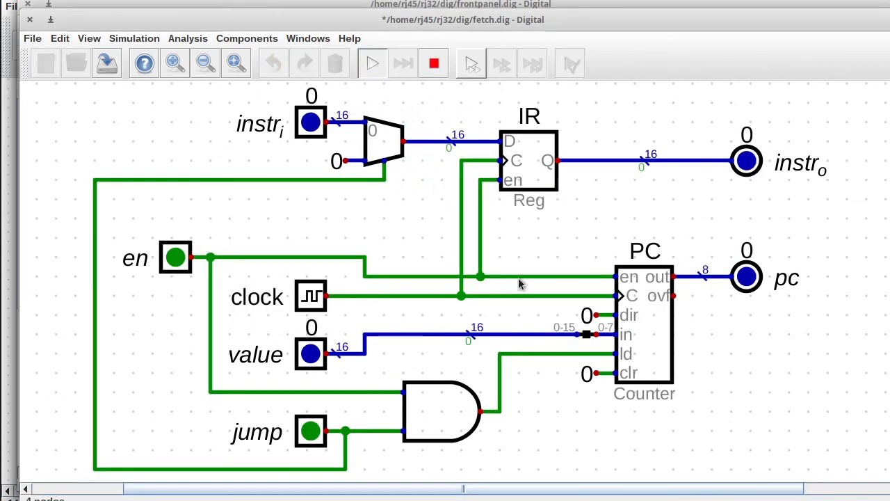
left_click(111, 64)
left_click(426, 66)
left_click(30, 19)
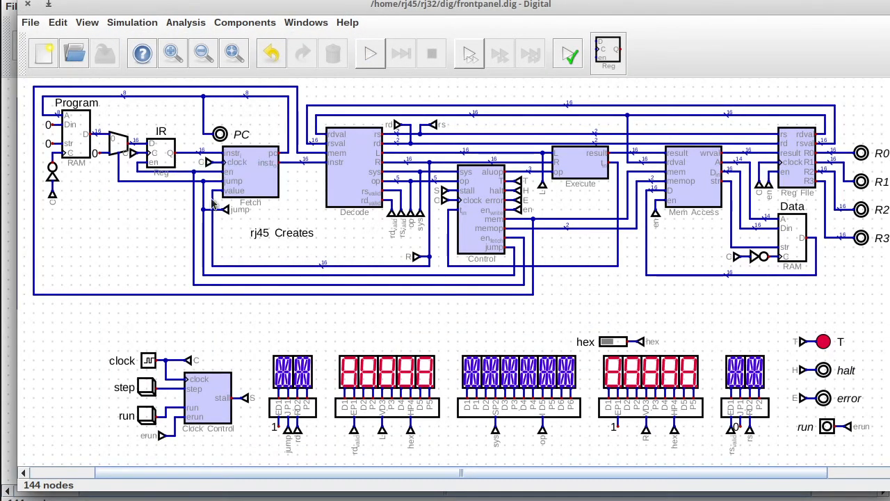
Step: Delete the multiplexer and IR register from the front panel and move the Program RAM with its wiring closer to the Fetch block
left_click_drag(93, 130, 212, 193)
key("Delete")
left_click_drag(24, 101, 146, 226)
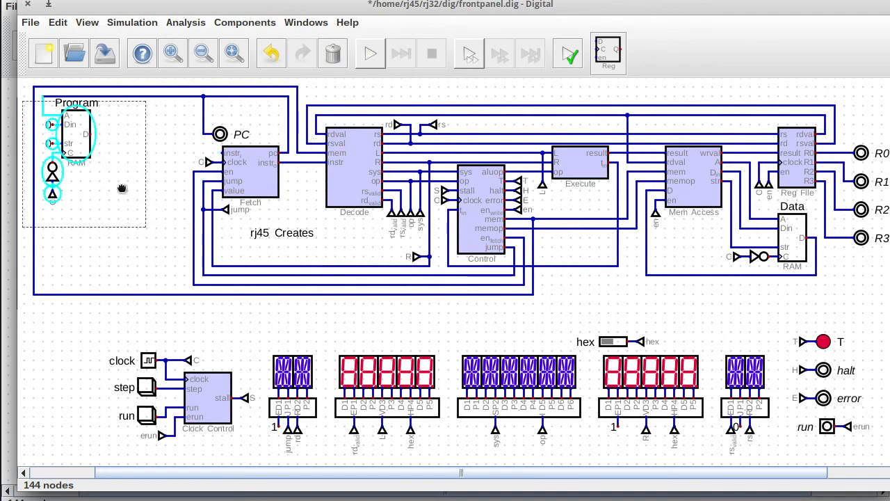
left_click_drag(121, 186, 112, 201)
left_click_drag(23, 82, 143, 318)
left_click_drag(135, 274, 219, 273)
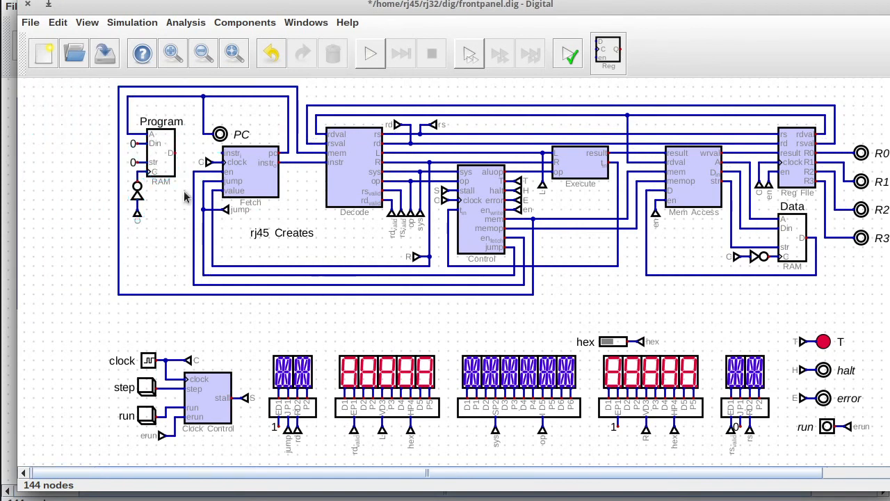
Step: Wire the Program RAM's D output to the Fetch block's instruction input, save the front panel, and check that the simulation starts
left_click(175, 153)
left_click(222, 153)
left_click(114, 60)
left_click(370, 54)
left_click(432, 54)
Step: Run all tests again on the restructured circuit and review the results
left_click(87, 23)
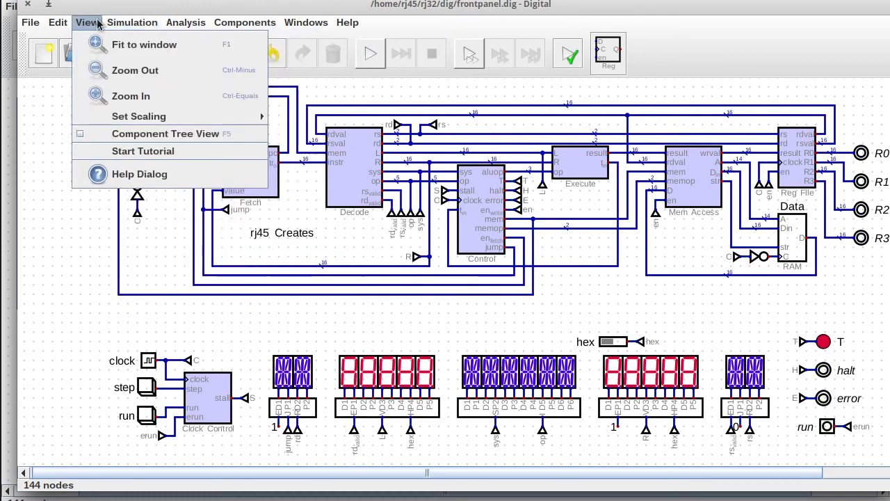
left_click(153, 258)
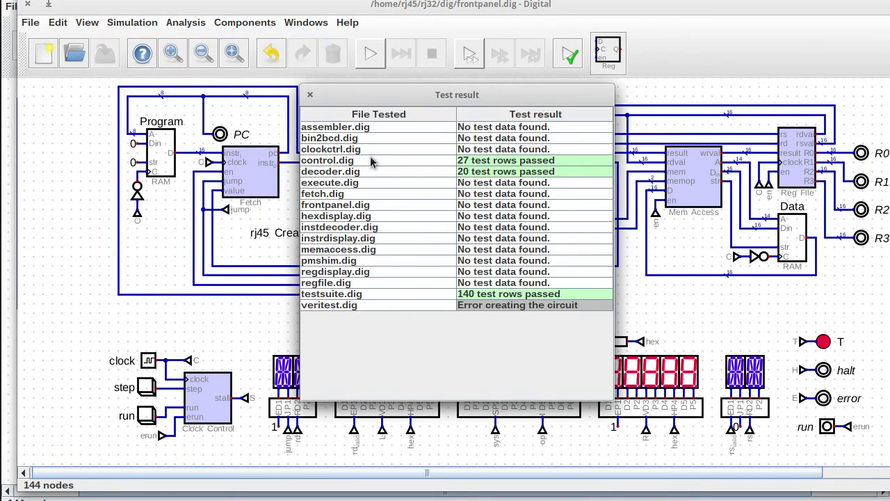
left_click(311, 95)
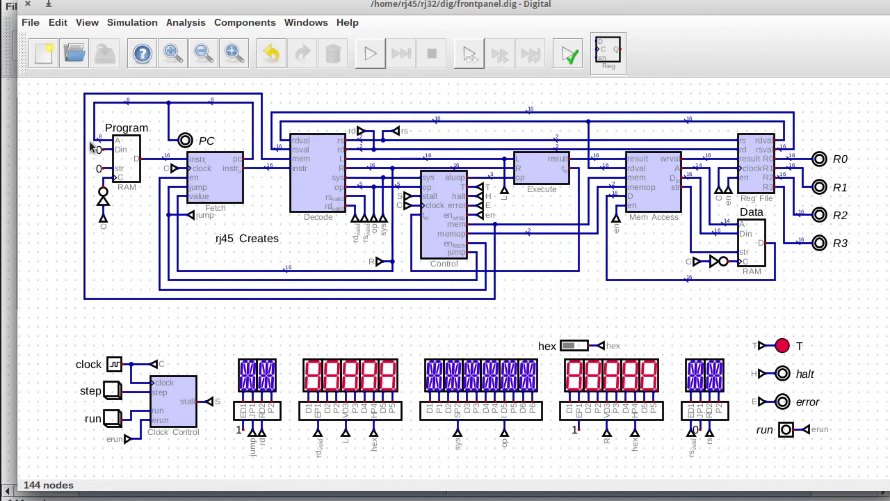
Step: Try to export the front panel circuit to Verilog as frontpanel.v in the hdl folder
left_click(30, 22)
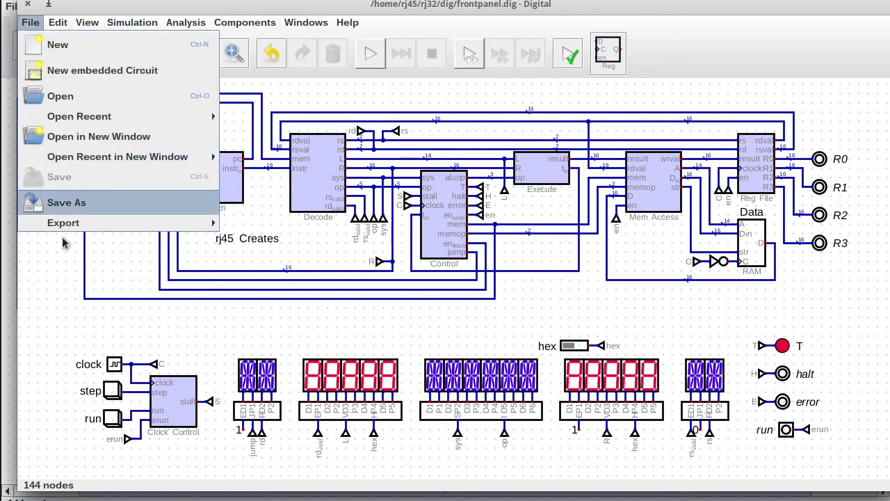
mouse_move(99, 222)
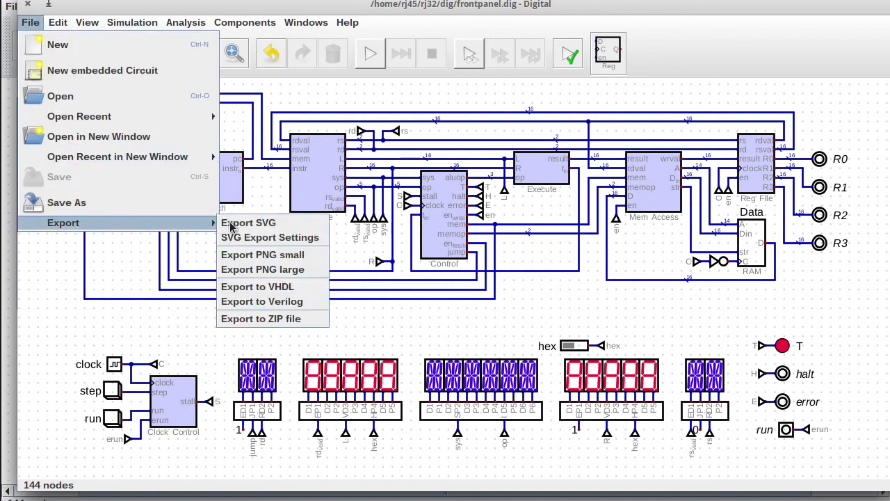
left_click(284, 309)
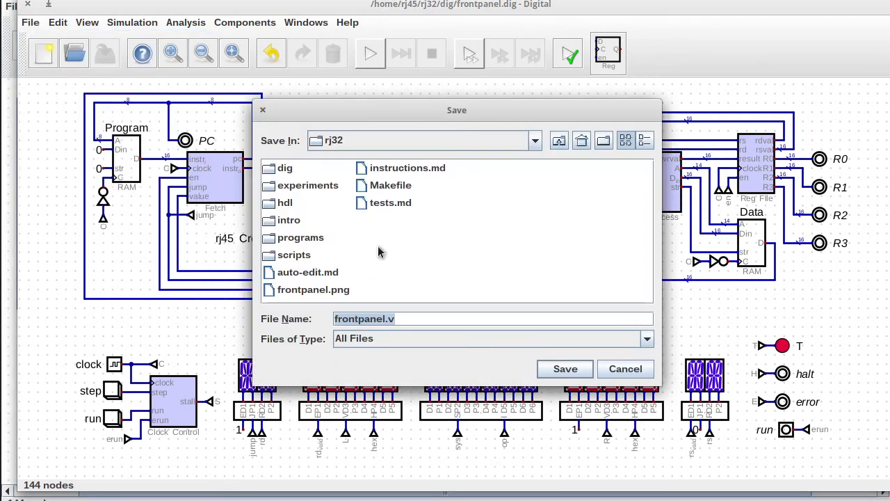
double_click(271, 202)
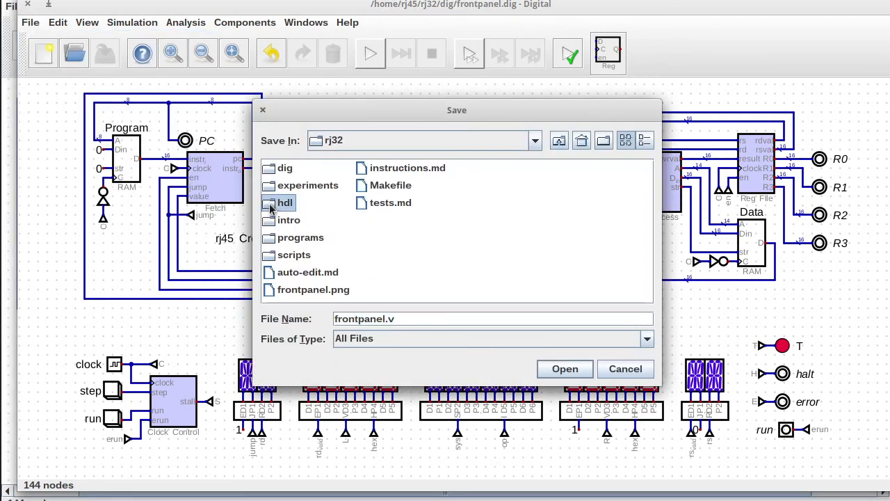
left_click(560, 370)
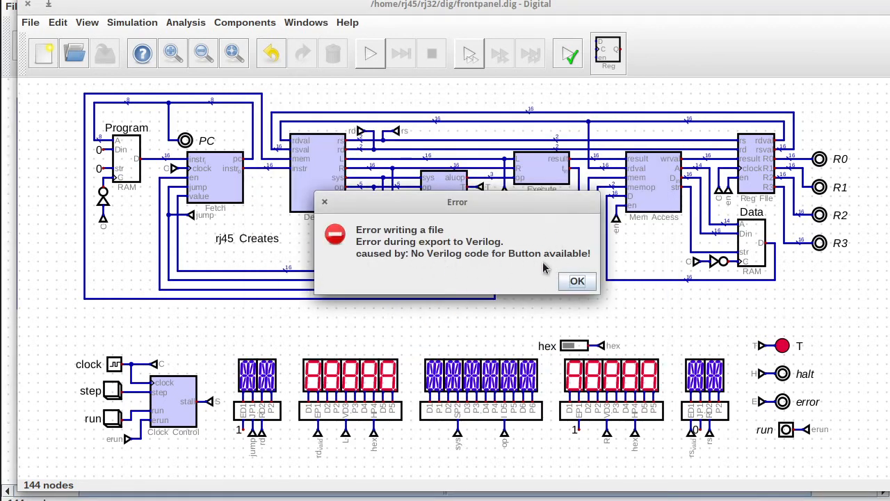
left_click(574, 281)
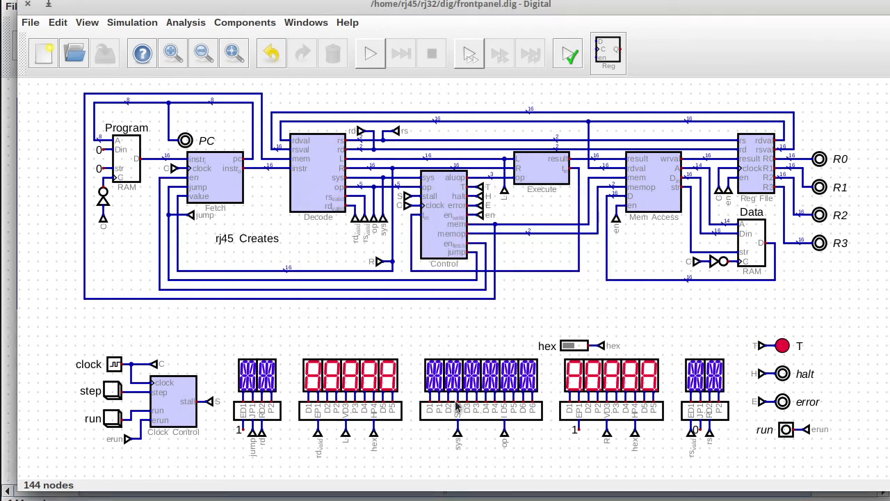
Step: Open the instruction display subcircuit from the front panel, examine its multiplexers and ASCII ROMs, and close it
right_click(473, 416)
left_click(510, 441)
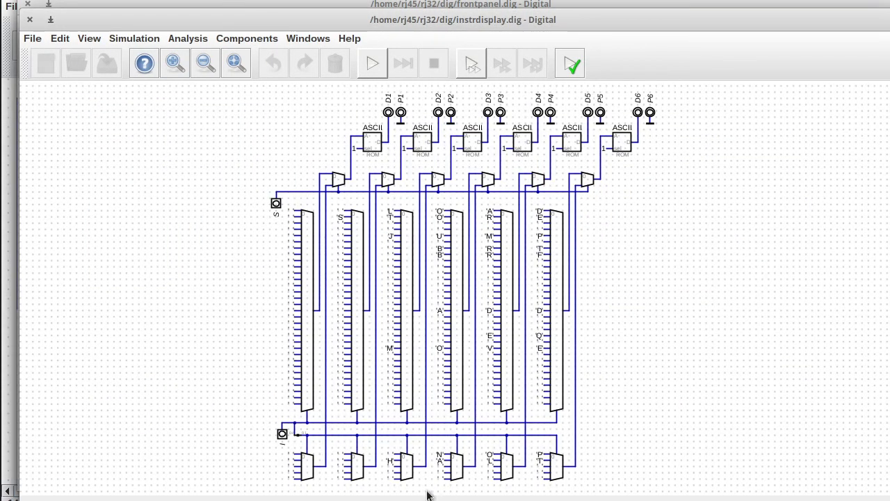
left_click(30, 19)
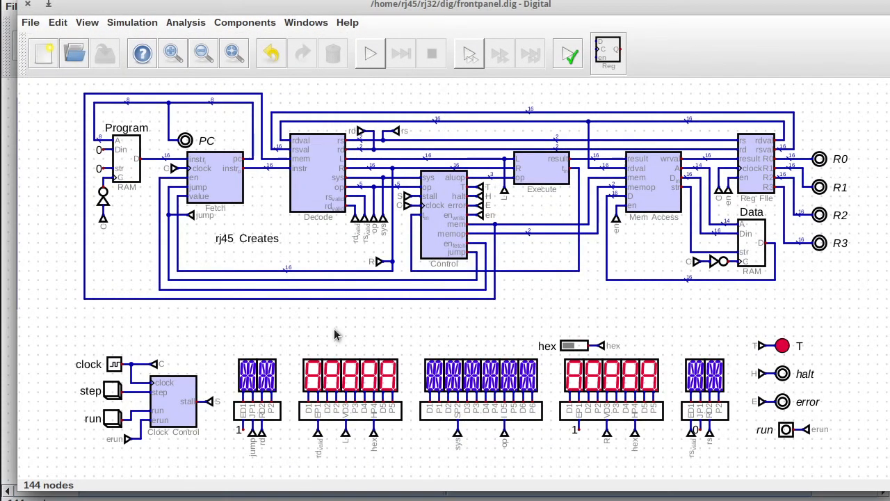
Step: Open the hex display subcircuit, examine the divider chain in its Bin -> BCD converter, and close the converter
right_click(367, 412)
left_click(392, 439)
right_click(698, 261)
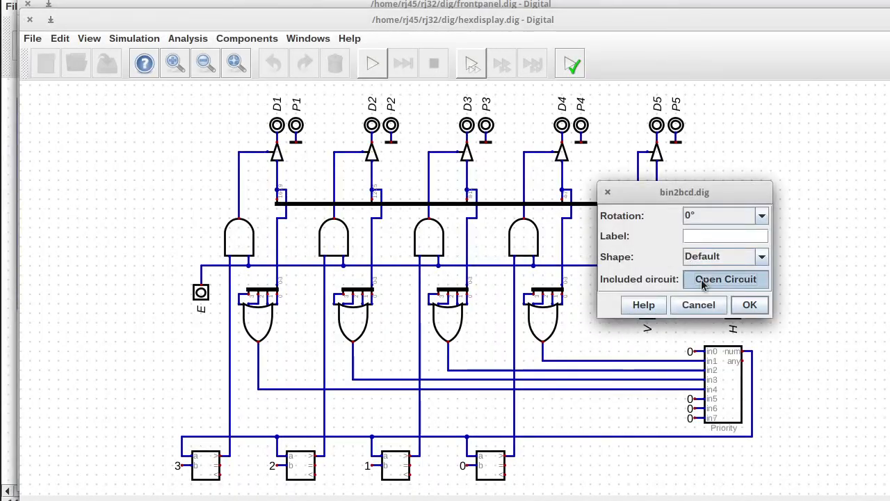
left_click(725, 279)
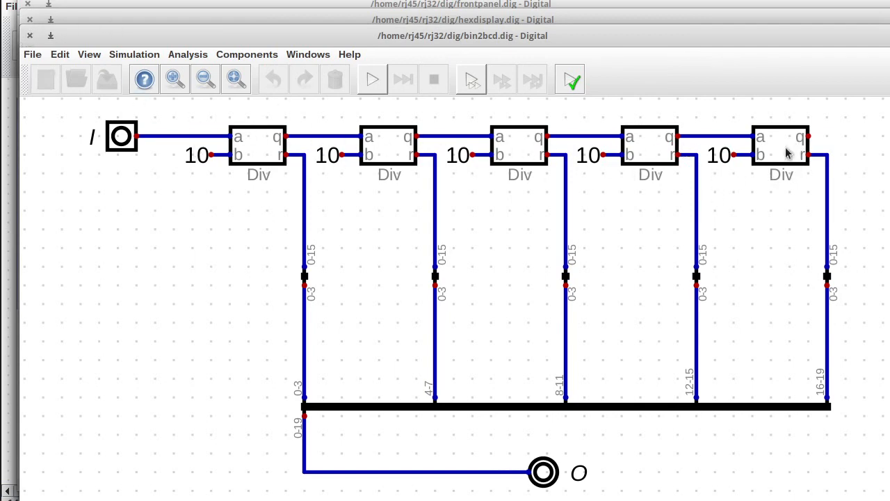
left_click(29, 36)
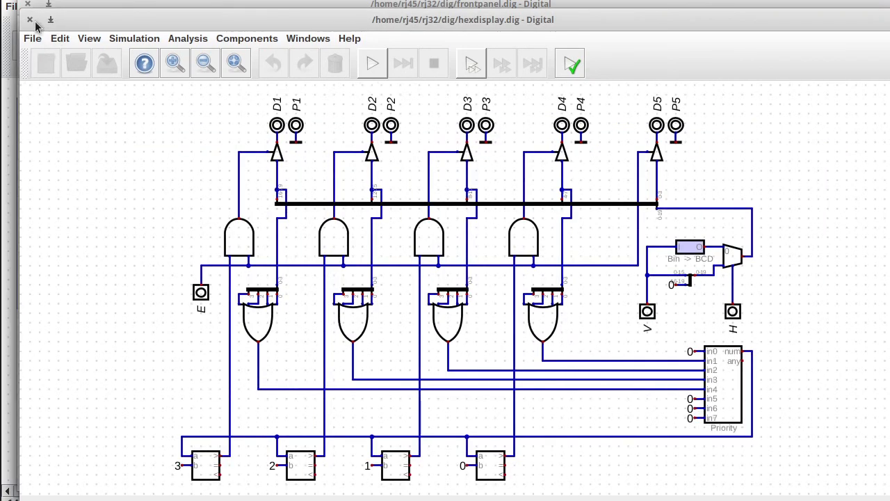
Step: Try to export the Bin -> BCD converter to Verilog as bin2bcd.v in the hdl folder, and return to the front panel
right_click(693, 248)
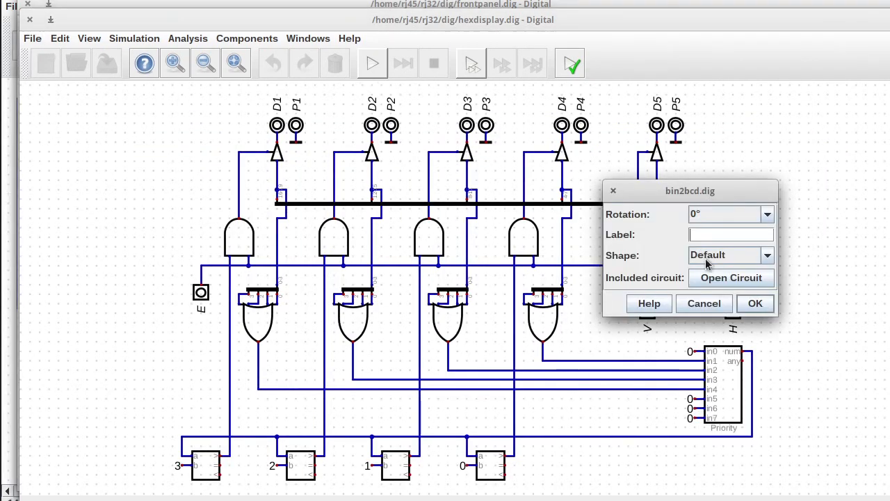
left_click(723, 278)
left_click(32, 54)
mouse_move(97, 255)
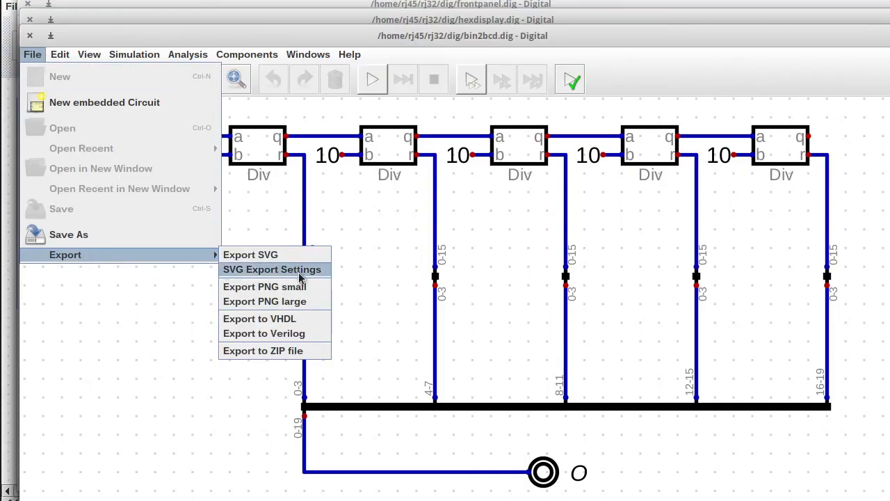
left_click(280, 333)
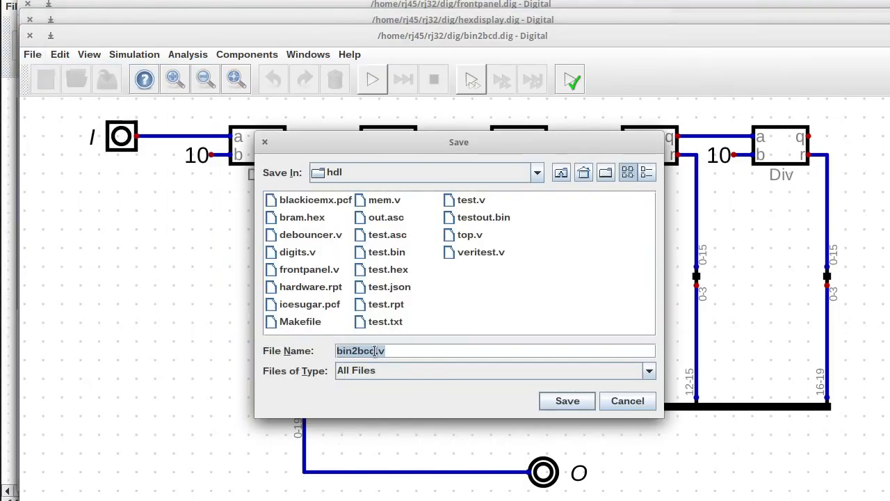
left_click(560, 402)
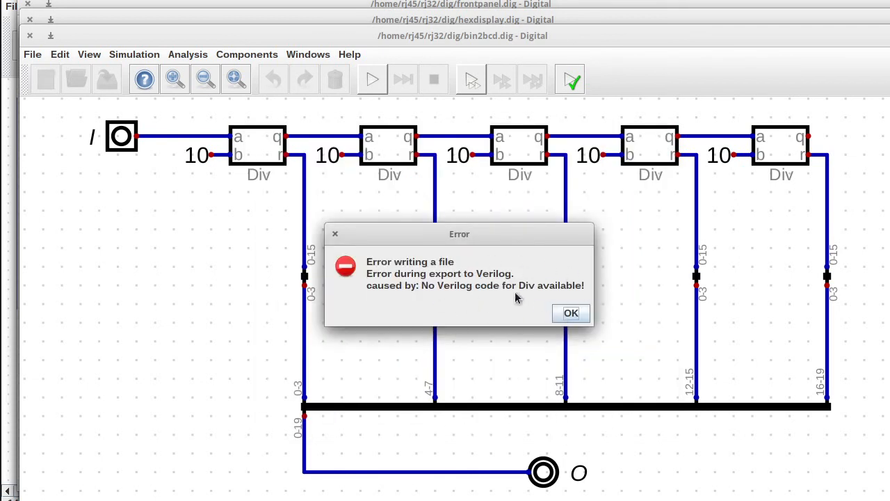
left_click(570, 313)
left_click(29, 35)
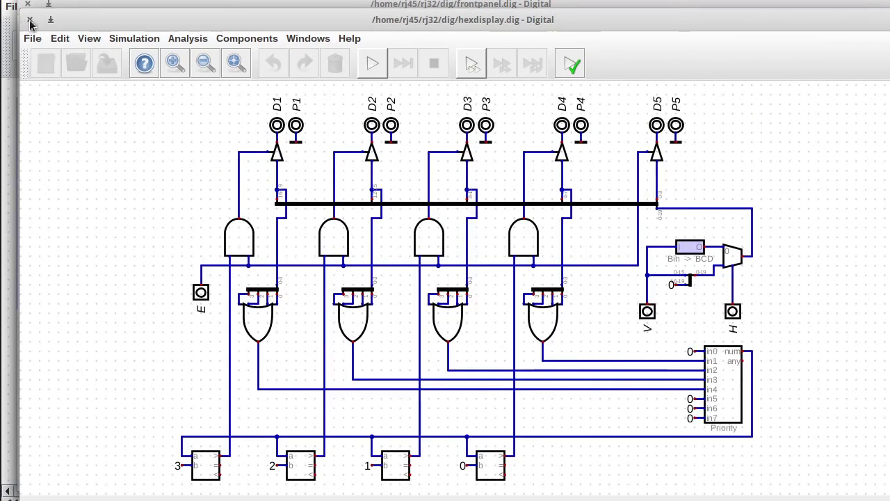
left_click(30, 19)
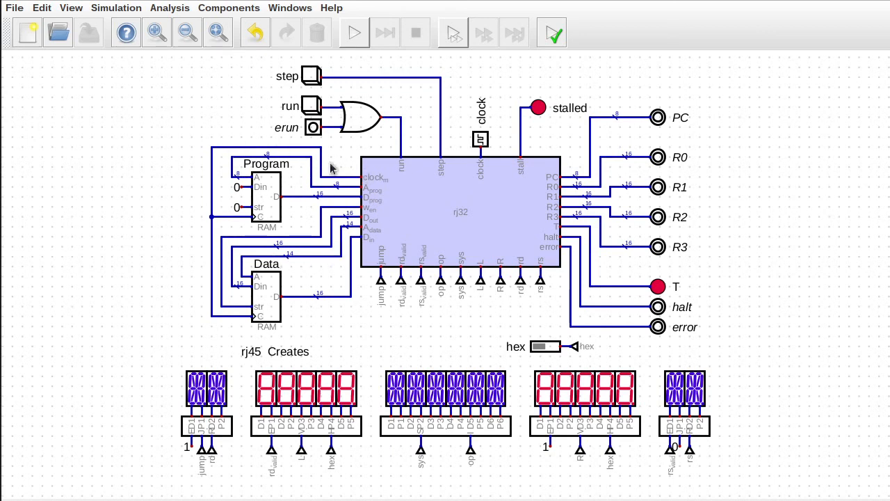
Step: Open the rj32 processor circuit from the front panel and review its advanced circuit-specific settings for shape and height
right_click(458, 212)
left_click(486, 236)
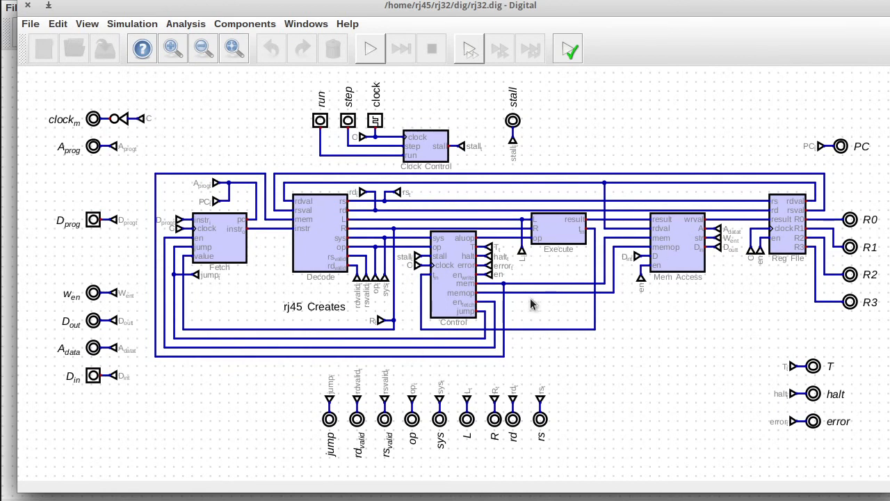
left_click(58, 25)
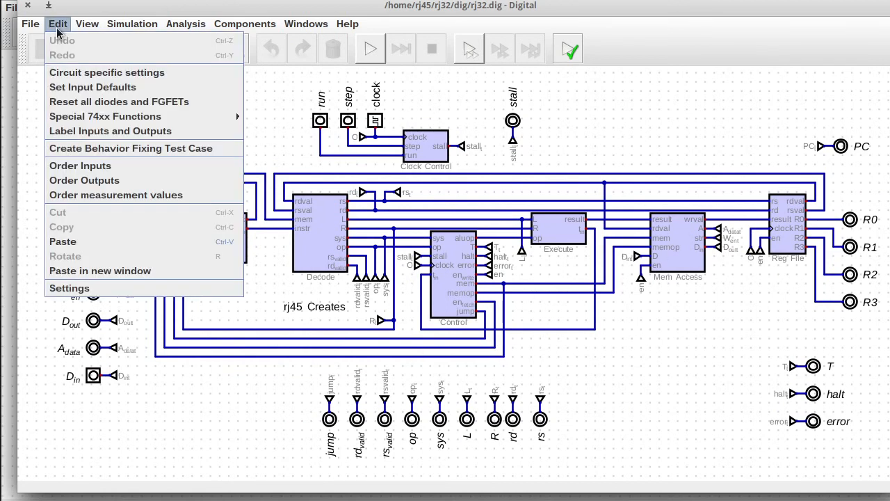
left_click(81, 73)
left_click(346, 118)
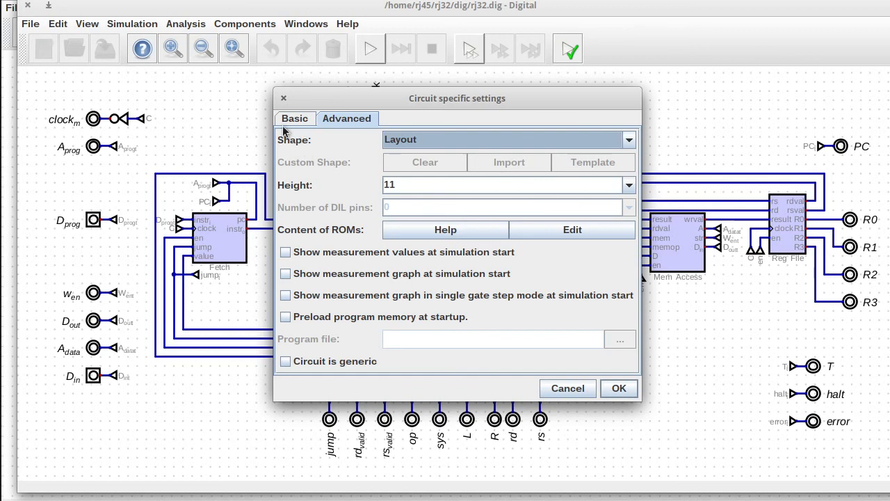
left_click(619, 388)
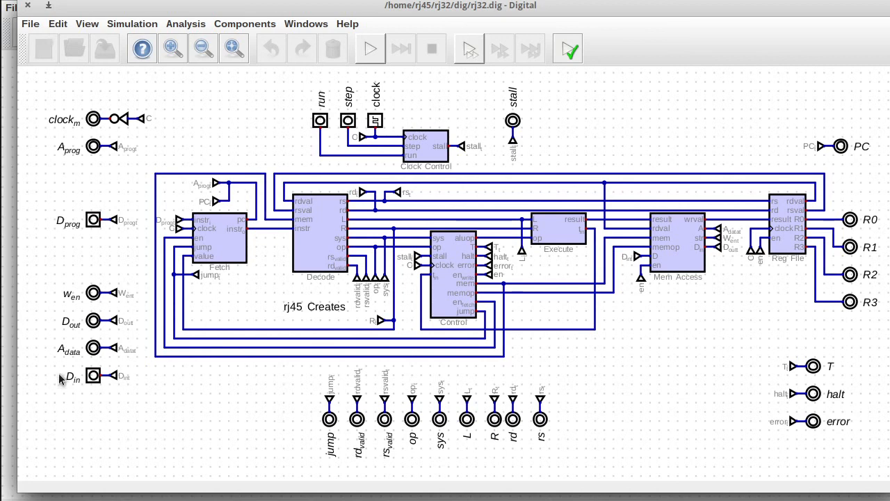
Step: Point out the memory ports of the rj32 circuit and inspect the net name of the rdvalid tunnel without changing it
left_click_drag(60, 269, 112, 407)
key("Escape")
right_click(361, 281)
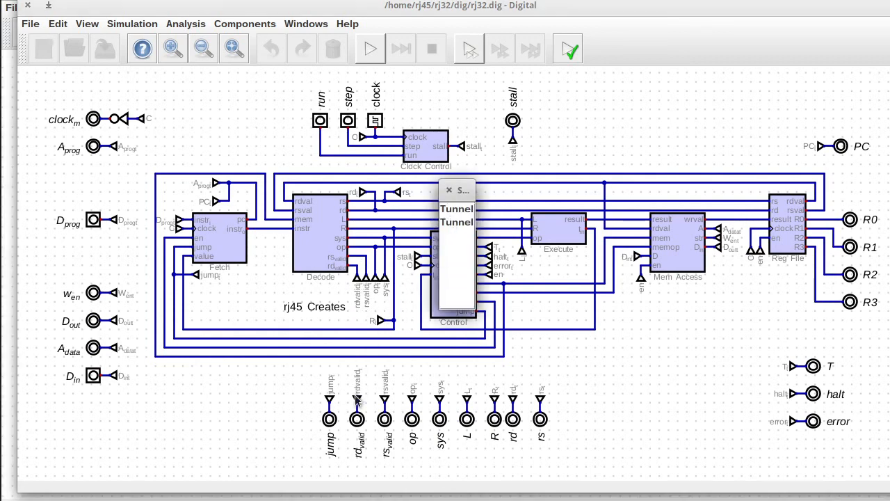
left_click(456, 222)
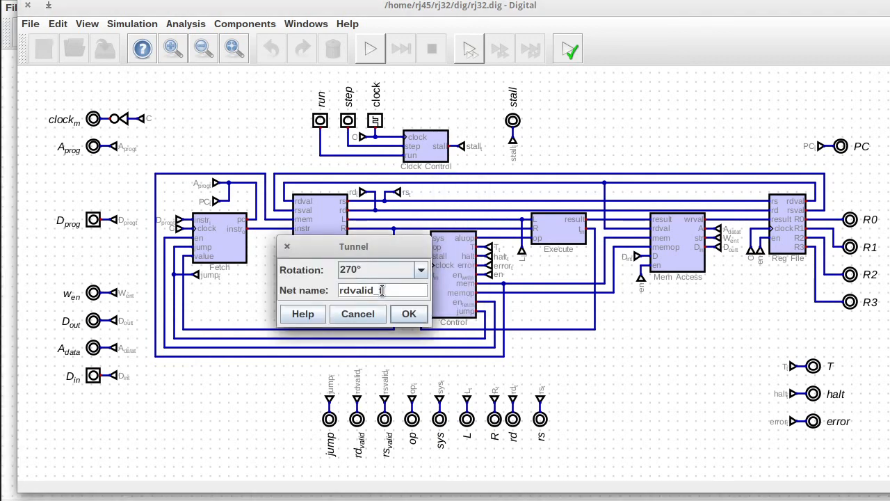
left_click_drag(381, 290, 374, 290)
type("_t")
left_click(351, 315)
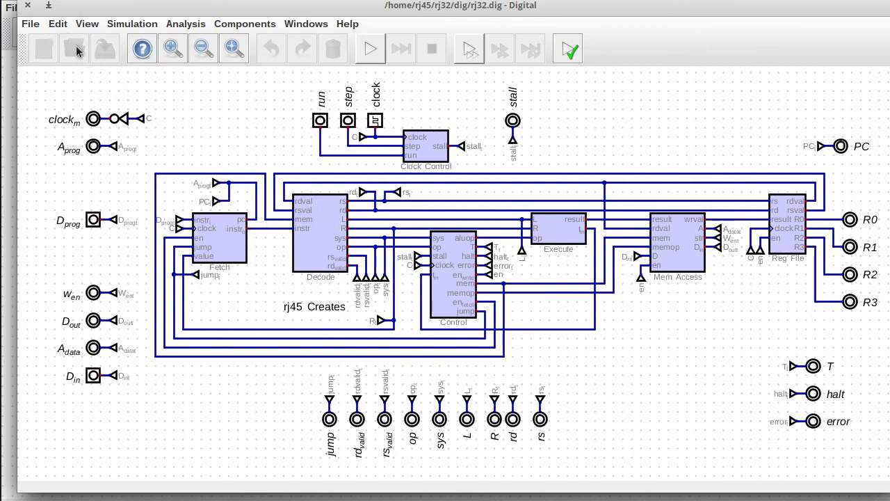
Step: Export the rj32 circuit to Verilog as rj32.v in the hdl folder, overwriting the existing file, and close the circuit
left_click(33, 25)
mouse_move(80, 224)
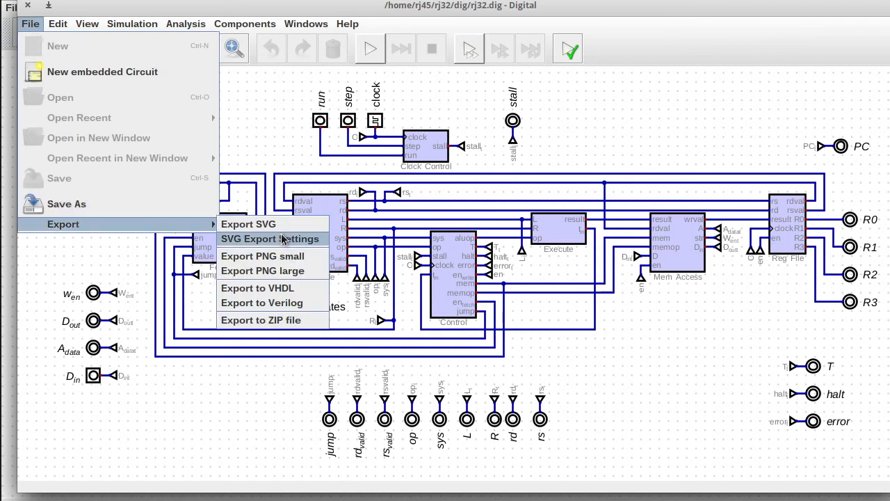
left_click(259, 303)
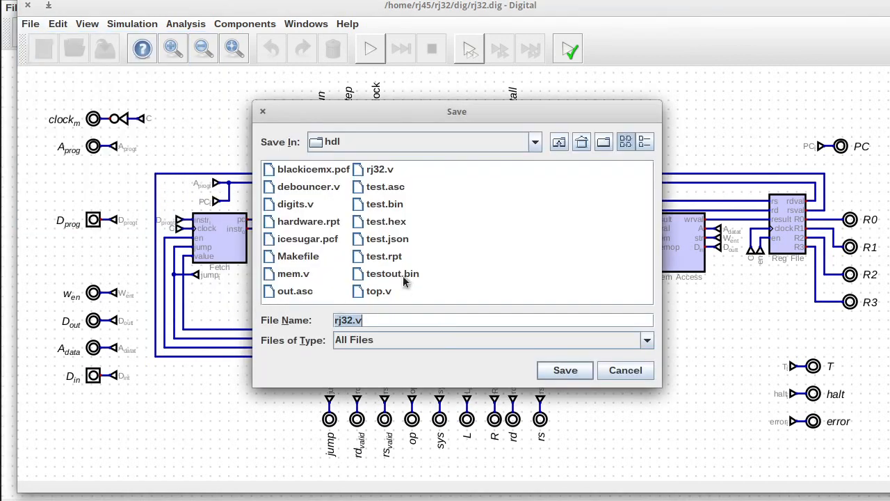
left_click(559, 370)
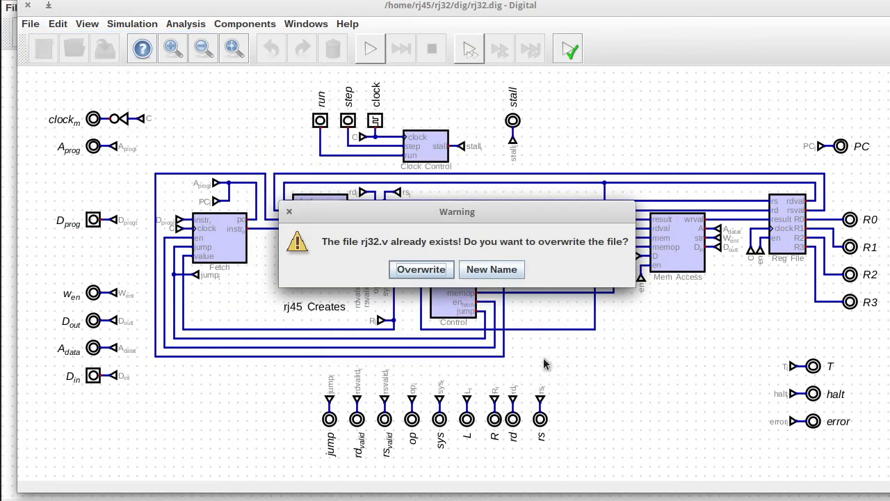
left_click(411, 269)
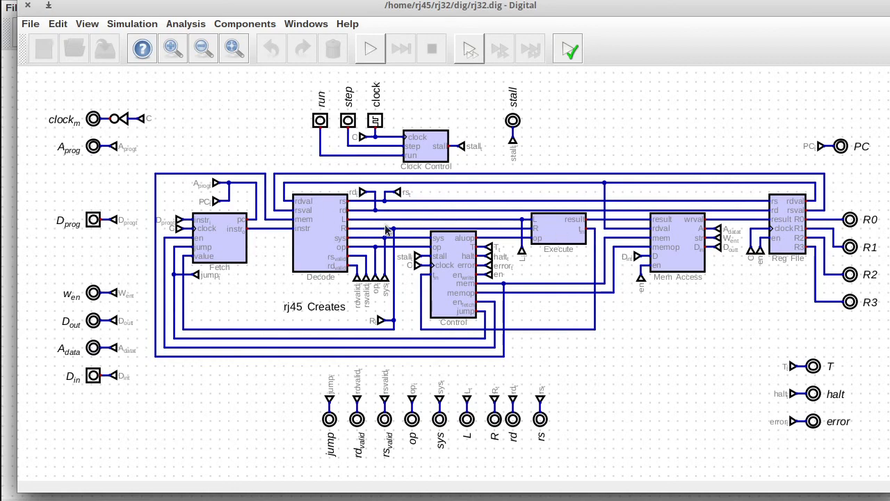
left_click(27, 6)
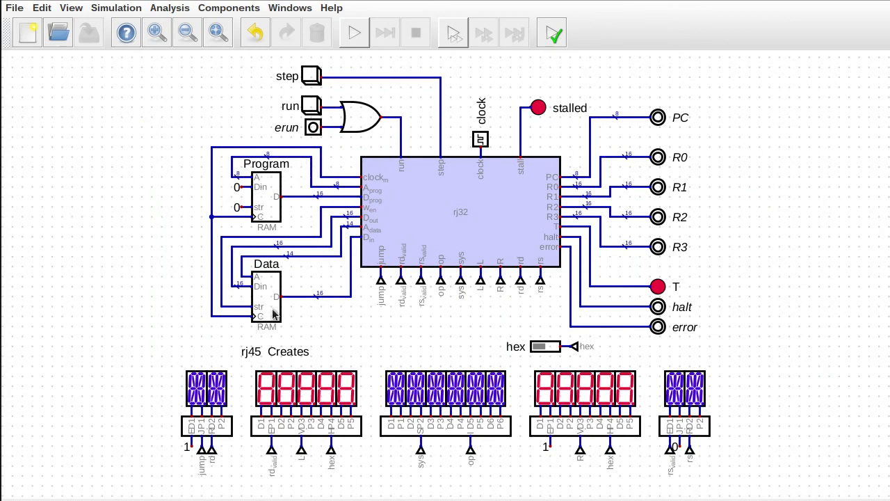
Step: Simulate the front panel, examine the Data RAM contents while the program runs, and stop the simulation
left_click(351, 32)
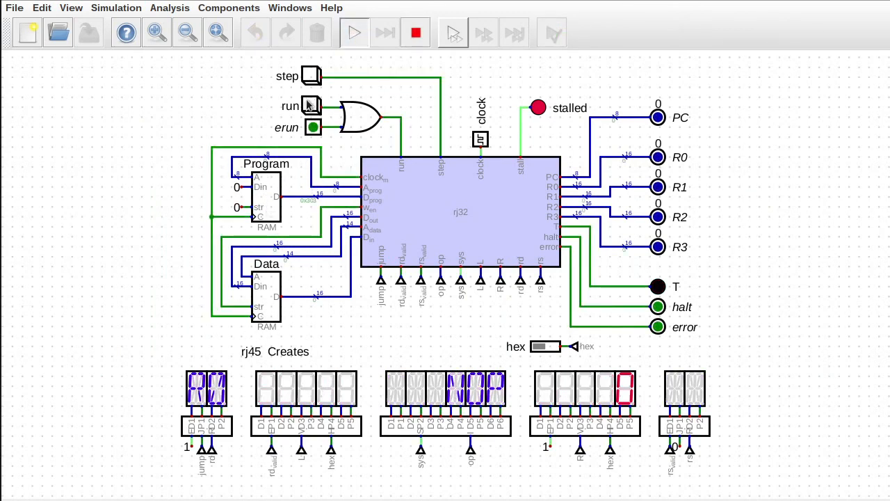
left_click(259, 297)
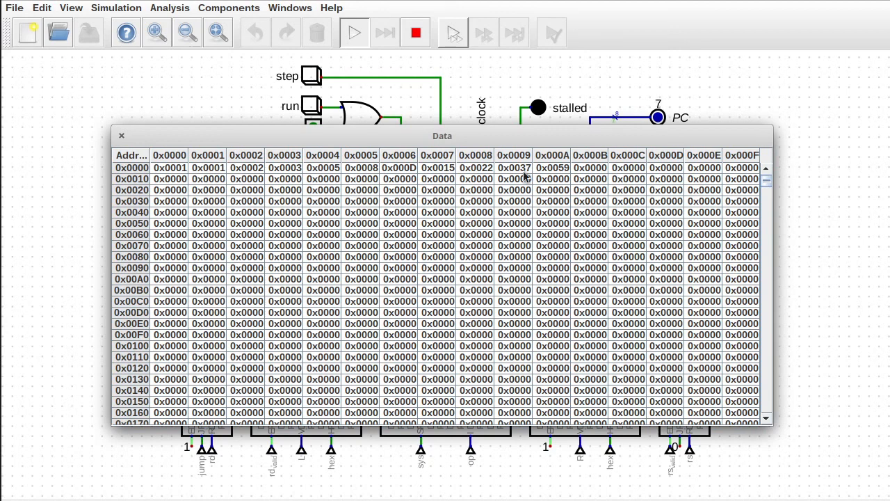
left_click(121, 135)
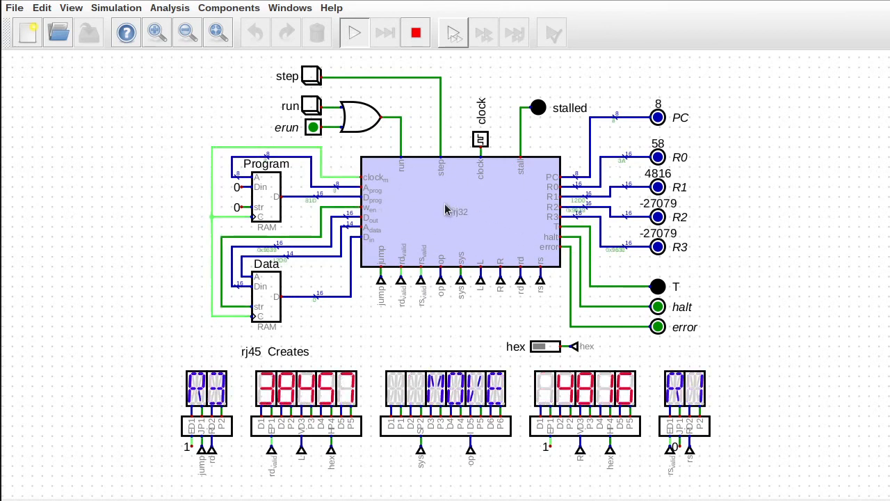
left_click(416, 34)
Step: Open the rj32 circuit, start its simulation on its own to view the signals, and stop and close it
right_click(465, 215)
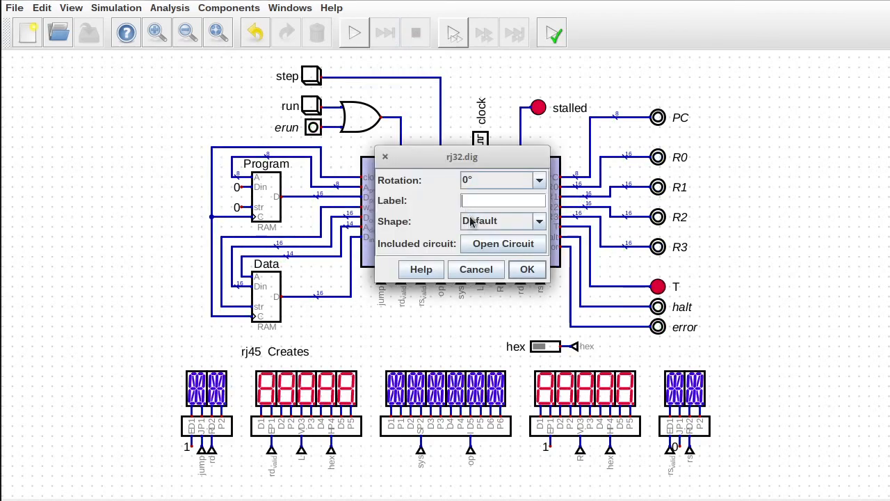
left_click(491, 245)
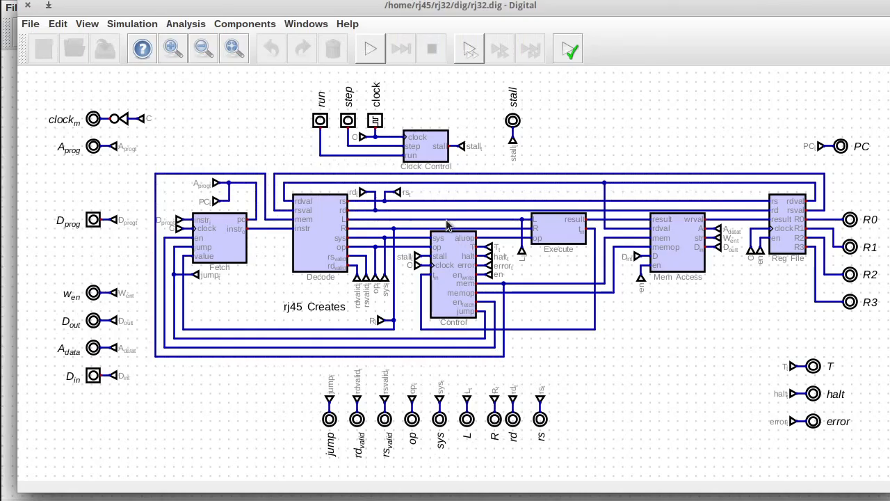
left_click(365, 55)
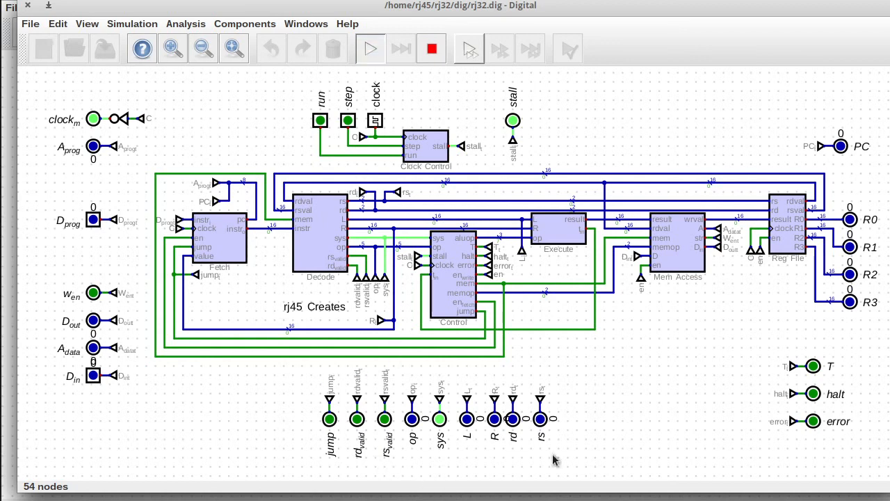
left_click(431, 49)
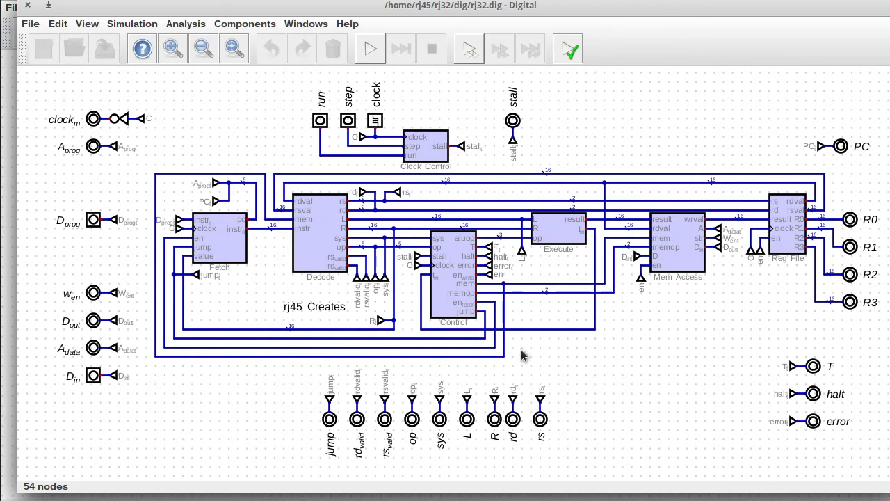
left_click(27, 7)
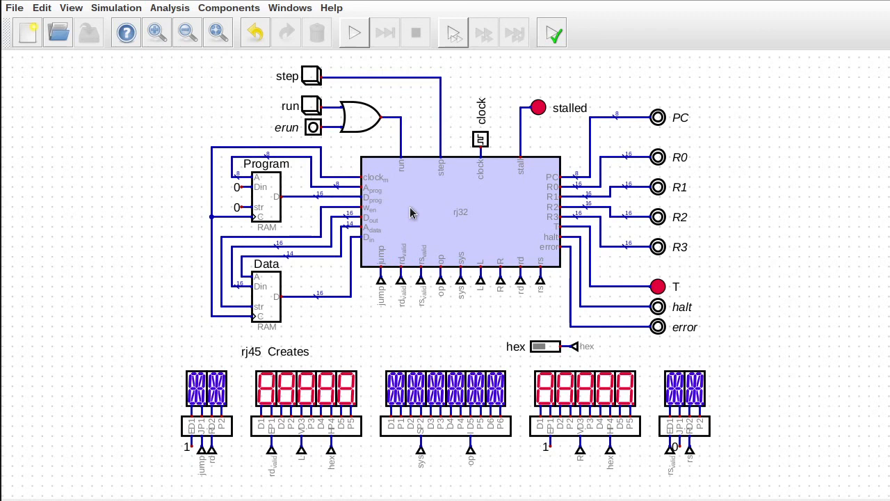
Step: Start the front panel simulation and single-step the processor through the program with the step input
left_click(351, 35)
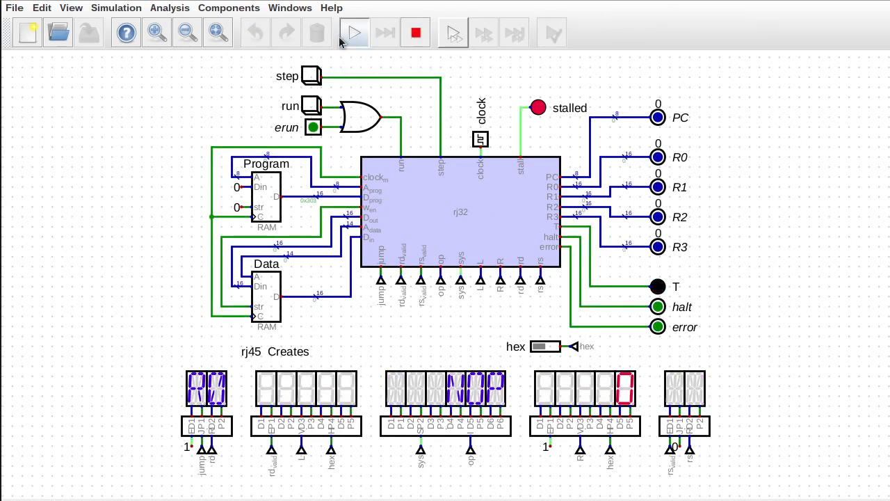
left_click(311, 76)
left_click(311, 77)
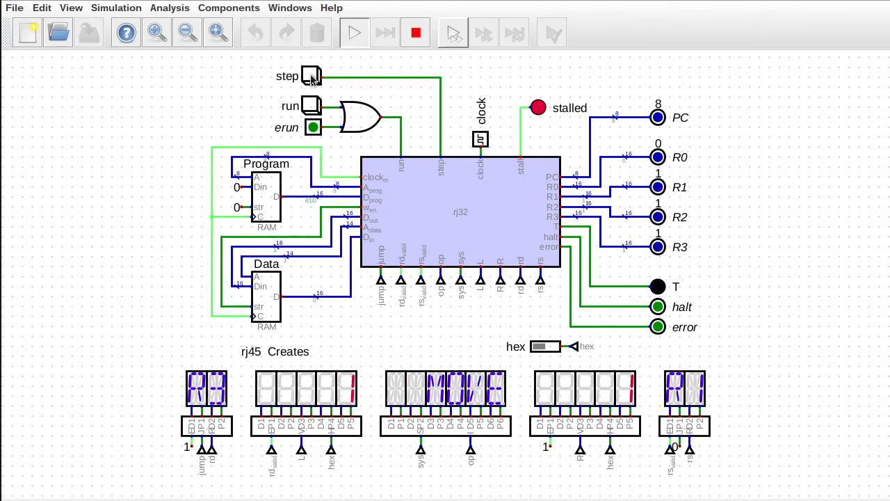